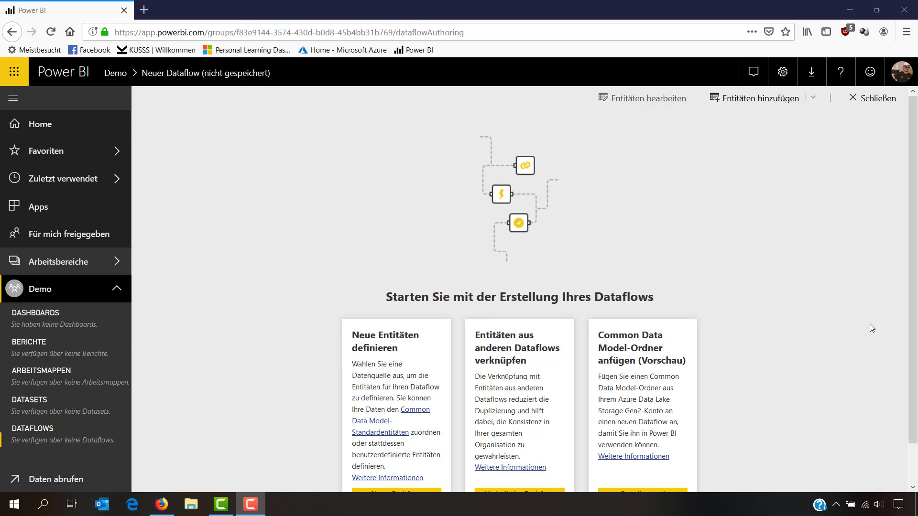
Open the Azure portal home page in a new browser tab
{"action": "left_click", "coordinate": [144, 11]}
{"action": "left_click", "coordinate": [340, 54]}
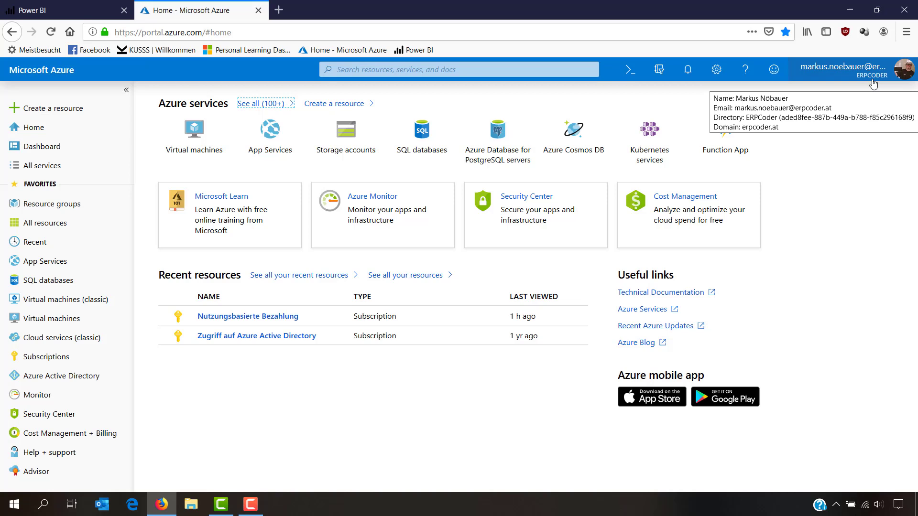
Switch to Power BI and open the tenant URL from its product information in a new browser tab
{"action": "left_click", "coordinate": [61, 7]}
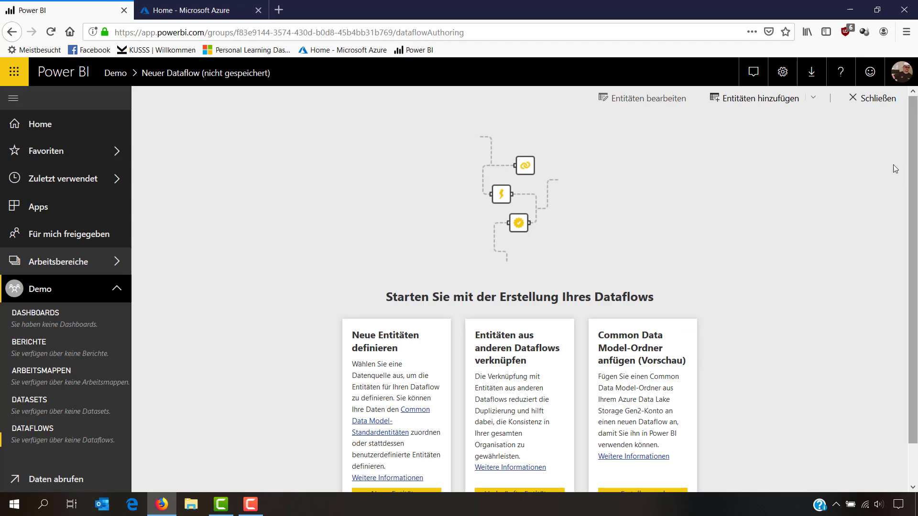
{"action": "left_click", "coordinate": [842, 75]}
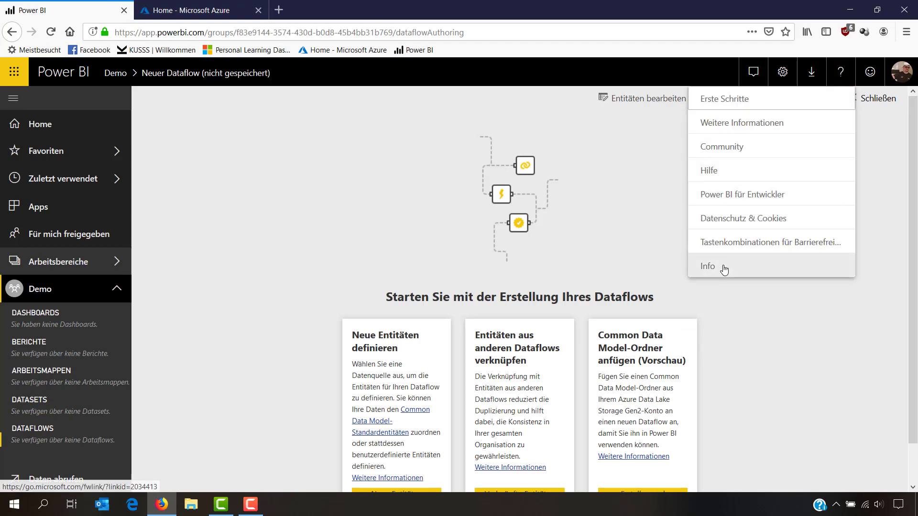
{"action": "left_click", "coordinate": [760, 267]}
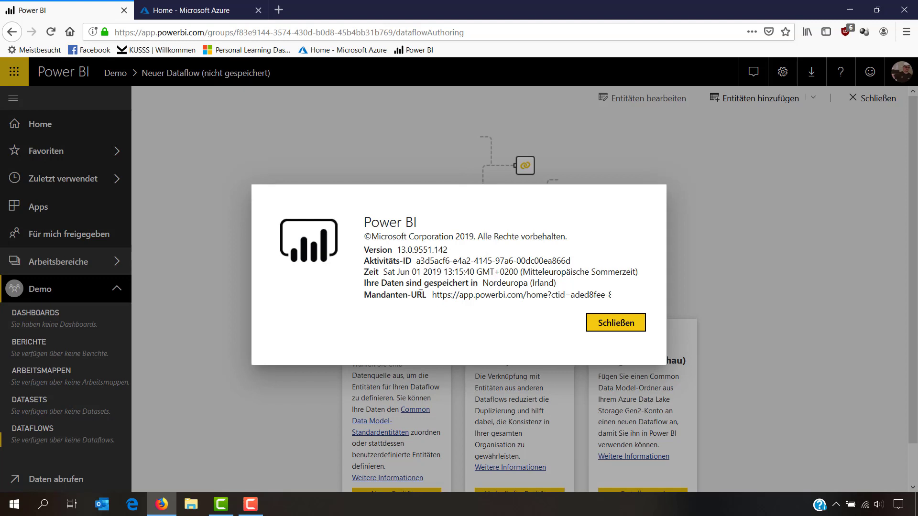
{"action": "left_click_drag", "start_coordinate": [441, 294], "coordinate": [656, 293]}
{"action": "right_click", "coordinate": [596, 294]}
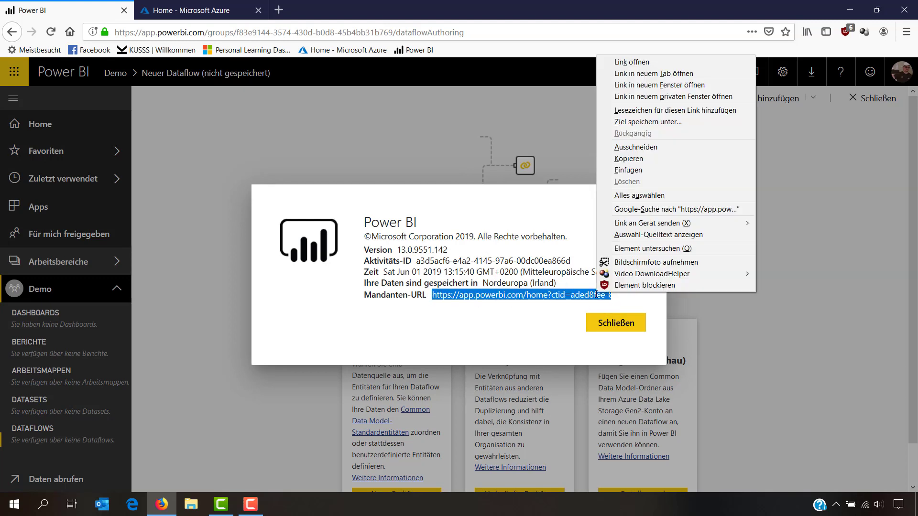
{"action": "left_click", "coordinate": [677, 74]}
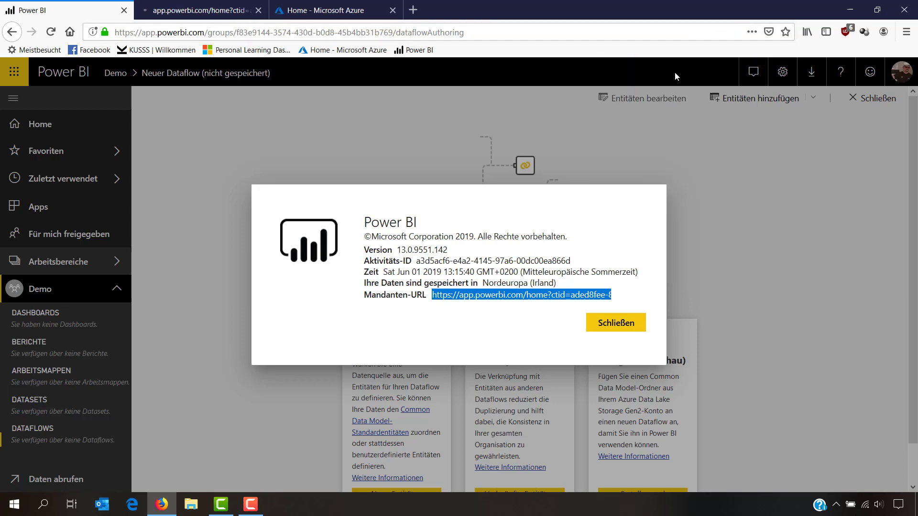
Compare the tenant ID in the opened Power BI address with the directory ID of the signed-in account in the Azure portal
{"action": "left_click", "coordinate": [186, 8]}
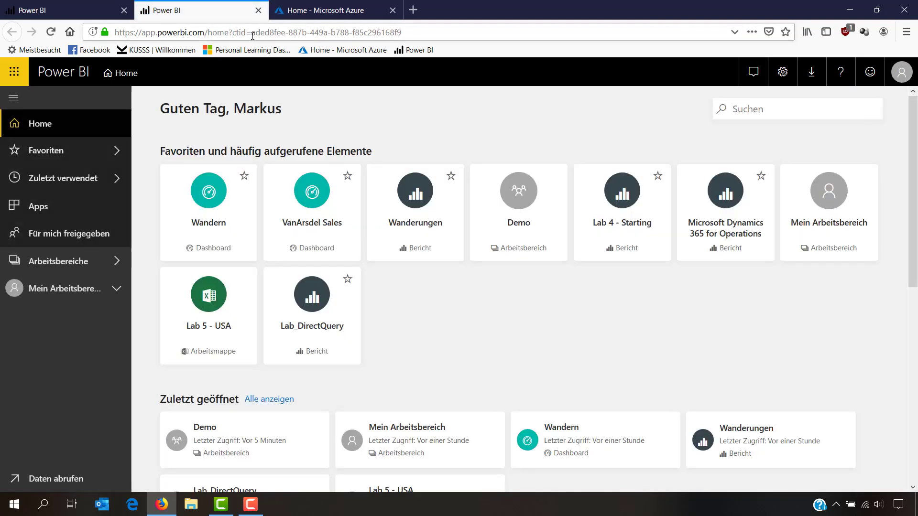
{"action": "left_click_drag", "start_coordinate": [253, 33], "coordinate": [401, 33]}
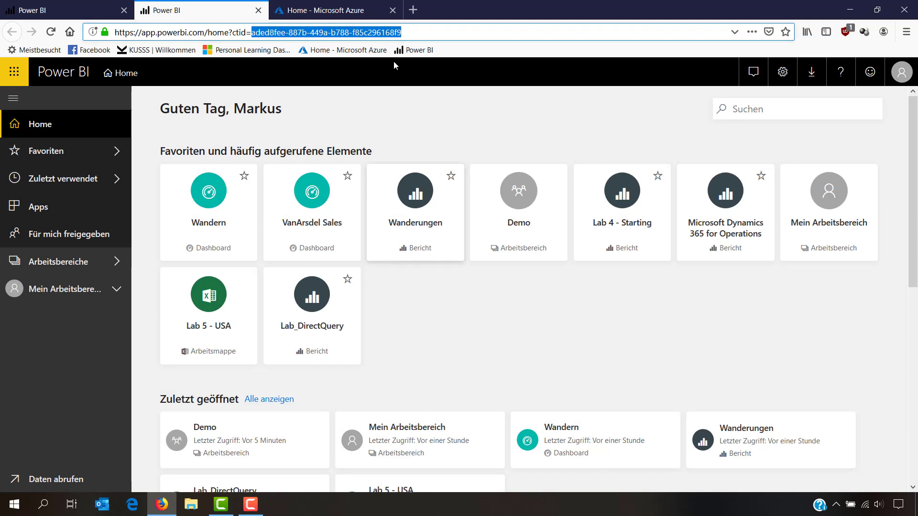
{"action": "left_click", "coordinate": [405, 32]}
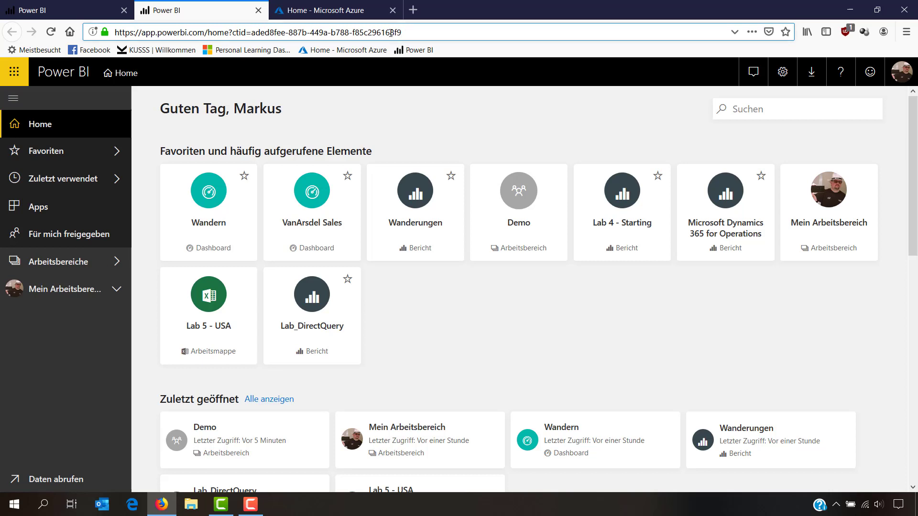
{"action": "left_click", "coordinate": [339, 6]}
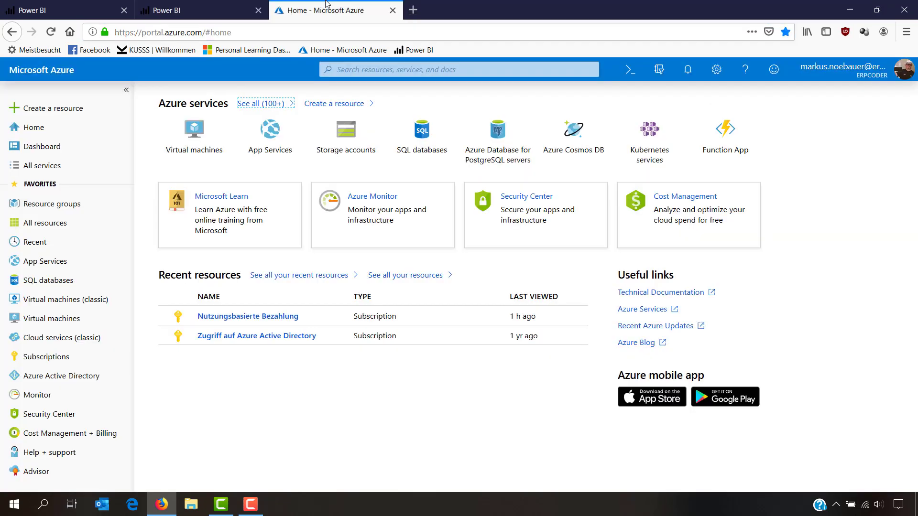
{"action": "left_click", "coordinate": [871, 72]}
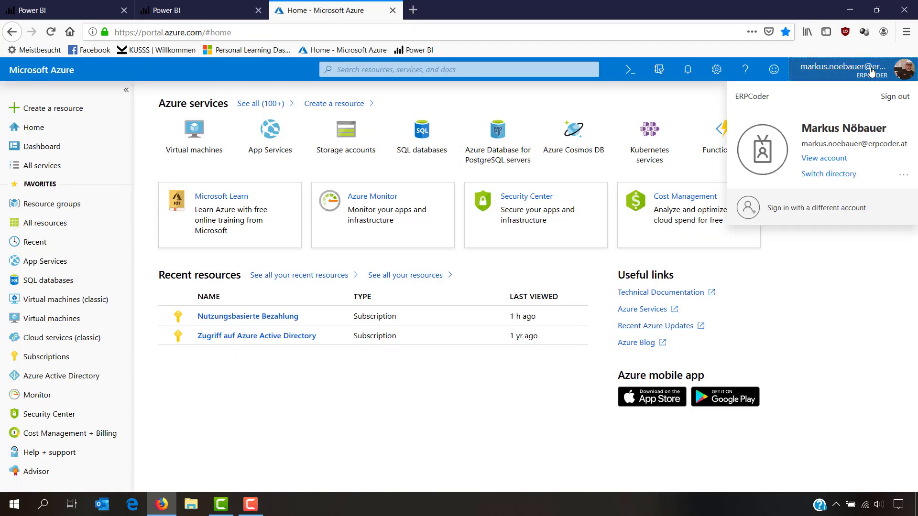
{"action": "left_click", "coordinate": [872, 77]}
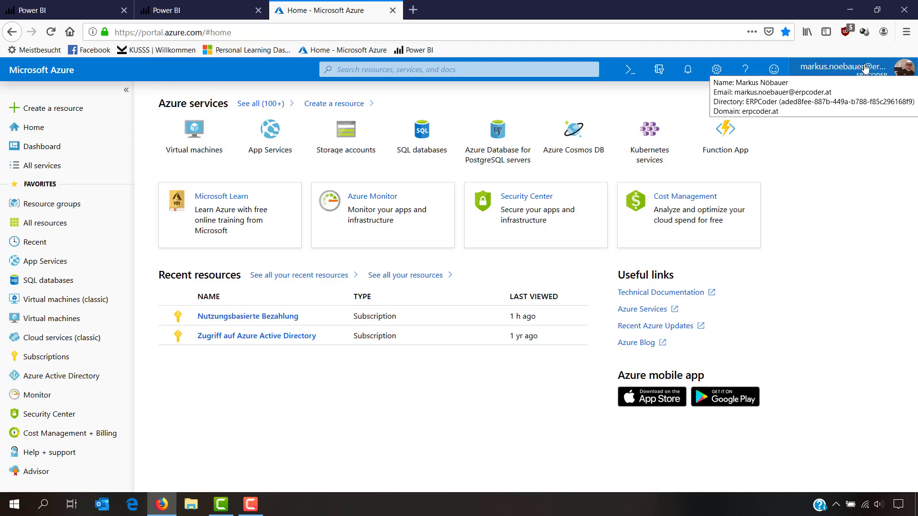
Switch to Power BI and check the data storage region in its product information, closing the dialog when done
{"action": "left_click", "coordinate": [216, 5]}
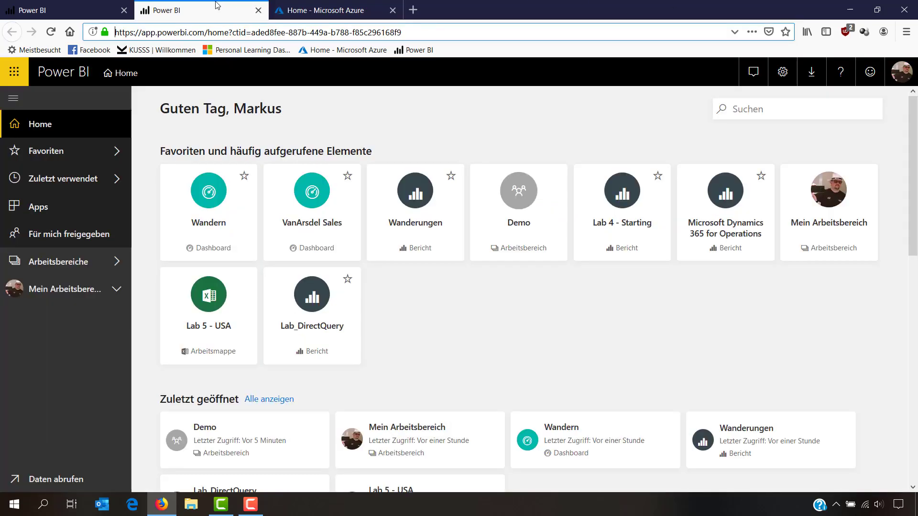
{"action": "left_click", "coordinate": [850, 73]}
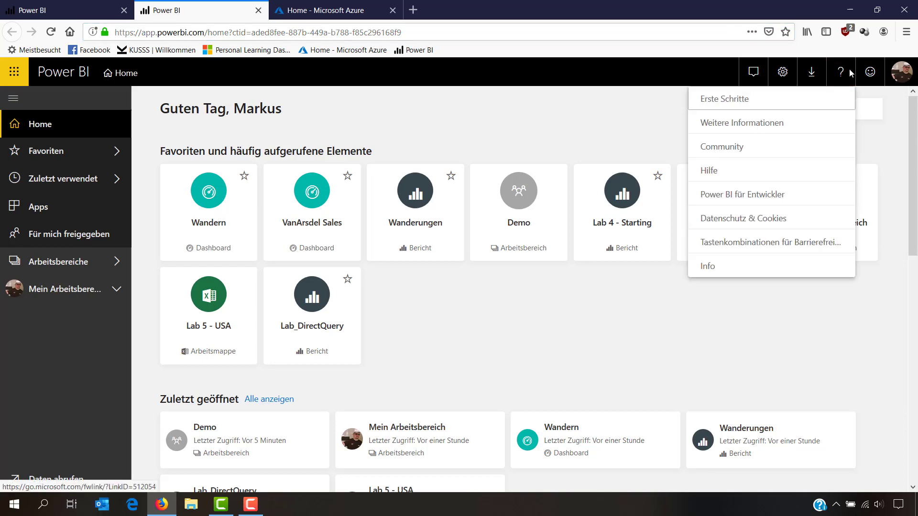
{"action": "left_click", "coordinate": [711, 266]}
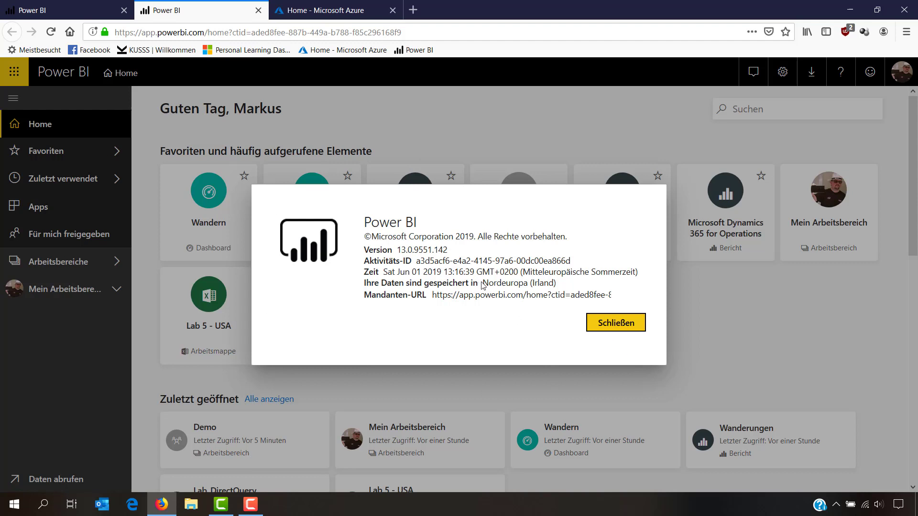
{"action": "left_click_drag", "start_coordinate": [483, 283], "coordinate": [557, 286]}
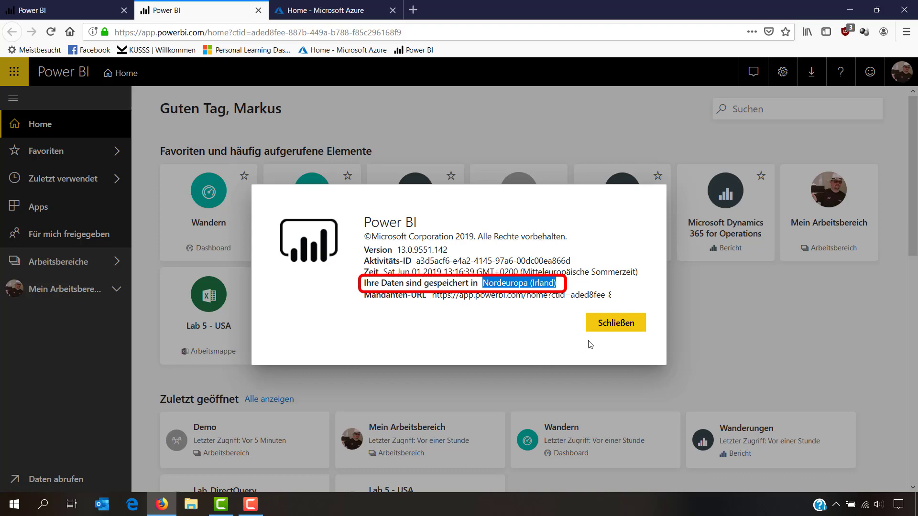
{"action": "left_click", "coordinate": [600, 329]}
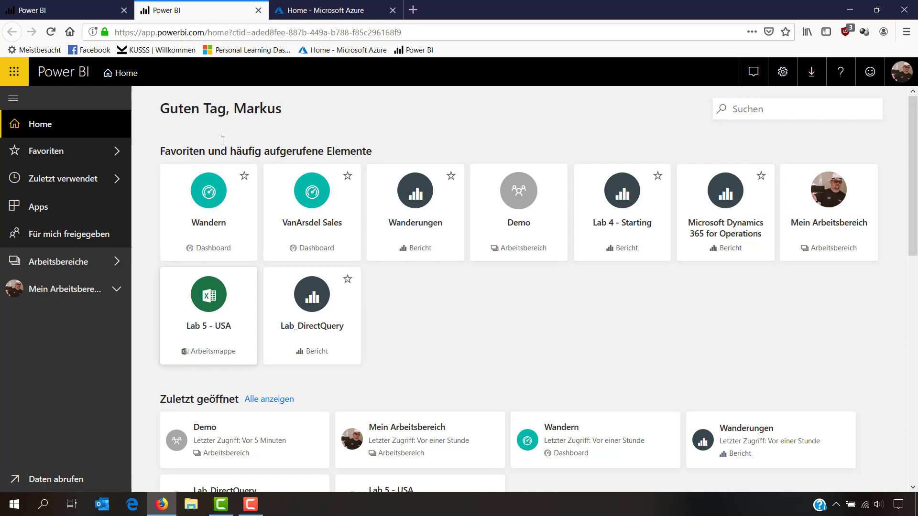
Switch to the Azure portal and start creating a Storage account resource from the Storage category of the marketplace
{"action": "left_click", "coordinate": [299, 14]}
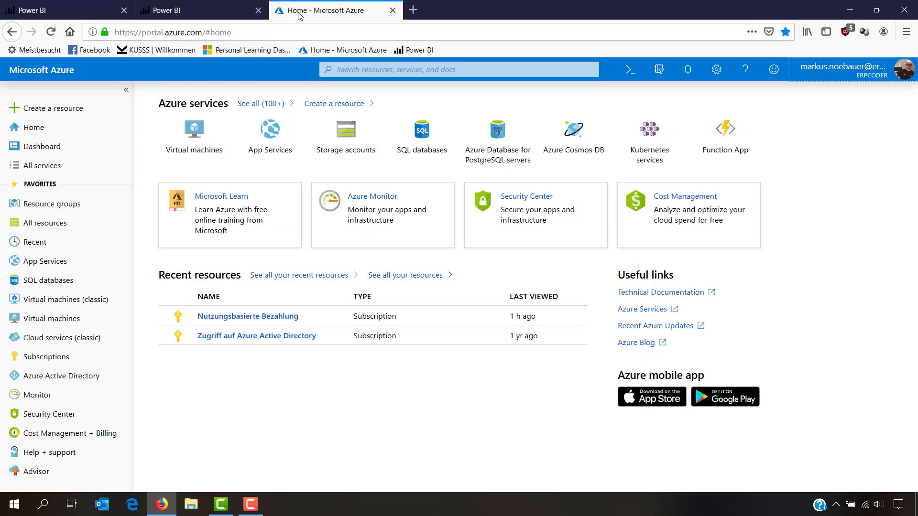
{"action": "left_click", "coordinate": [78, 109]}
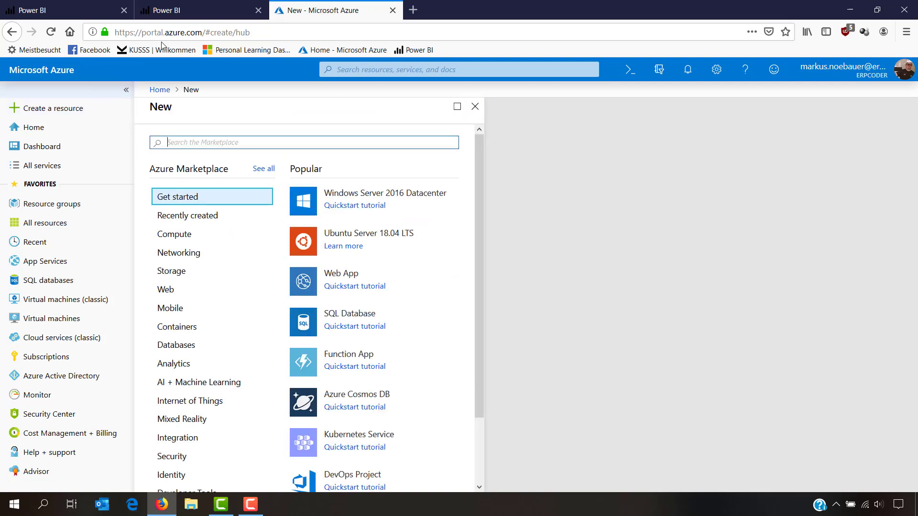
{"action": "left_click", "coordinate": [184, 272]}
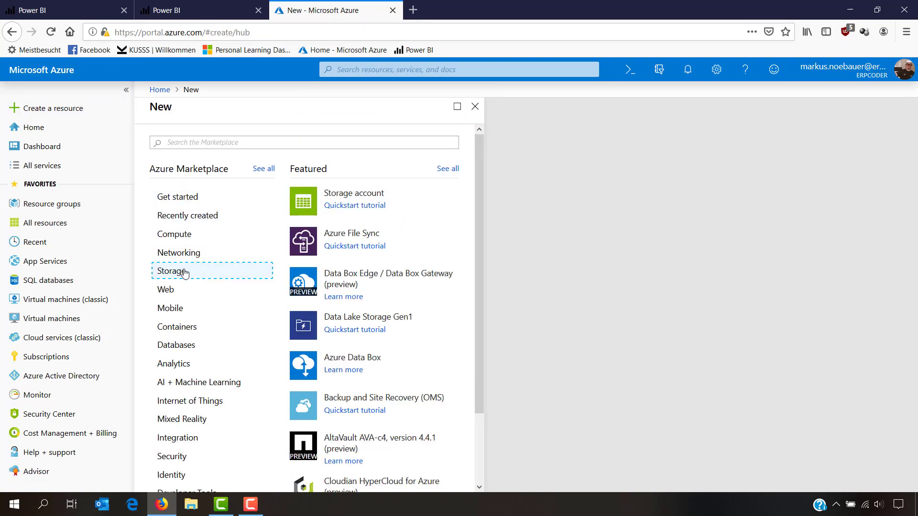
{"action": "left_click", "coordinate": [370, 201]}
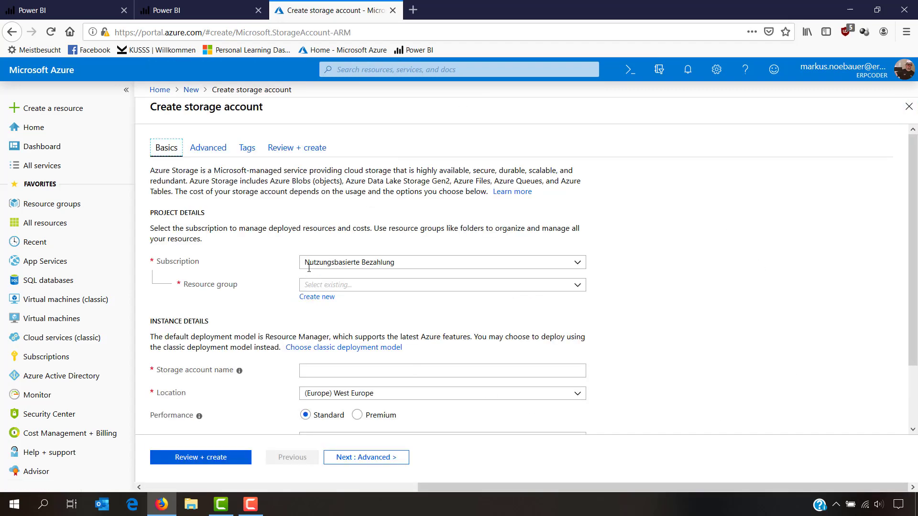
{"action": "left_click", "coordinate": [344, 283]}
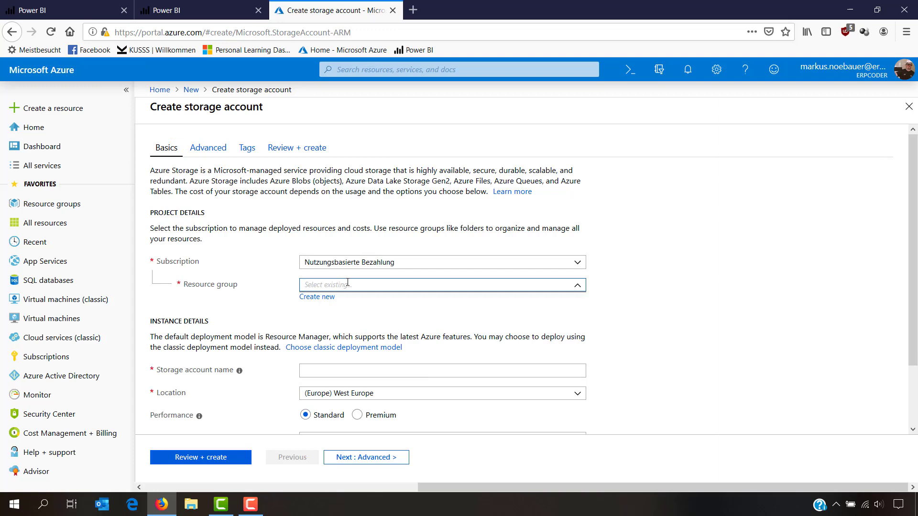
{"action": "type", "text": "Power"}
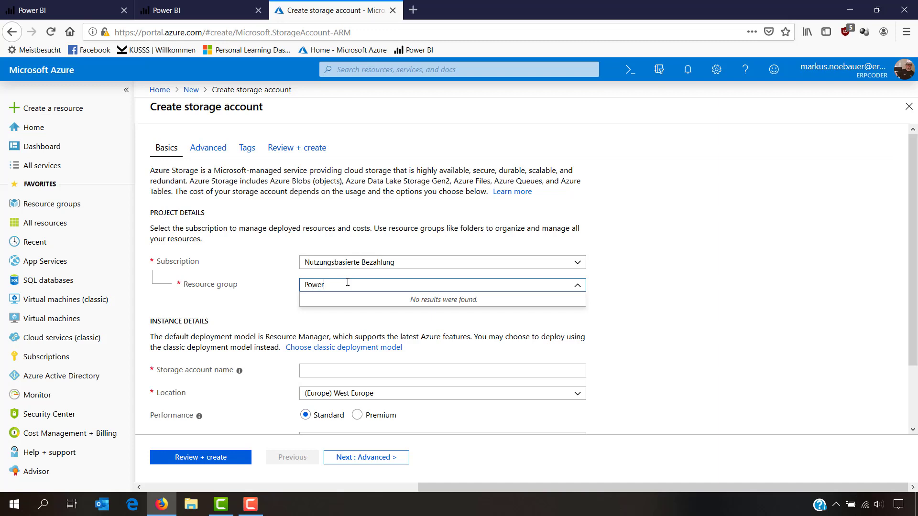
{"action": "type", "text": "BI"}
{"action": "left_click", "coordinate": [721, 305]}
{"action": "left_click", "coordinate": [497, 285]}
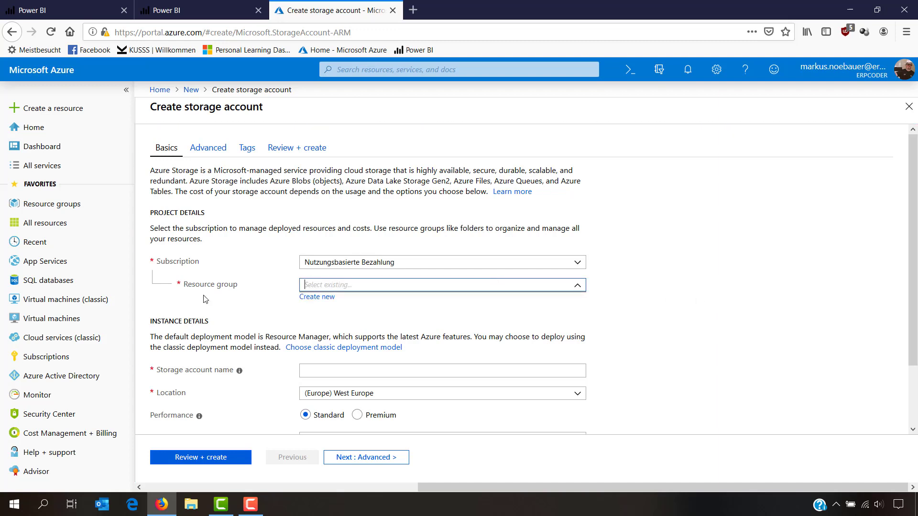
Create a new resource group named powerbi for the storage account
{"action": "left_click", "coordinate": [317, 297]}
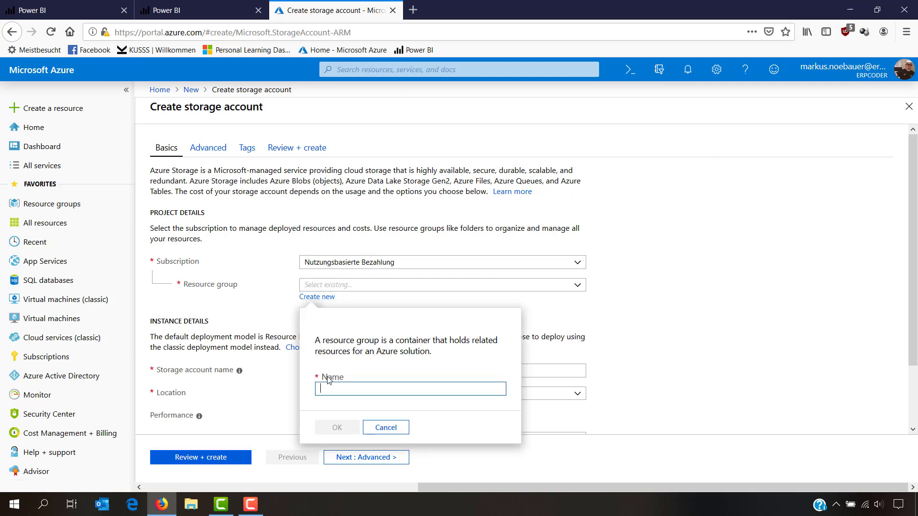
{"action": "type", "text": "powerbi"}
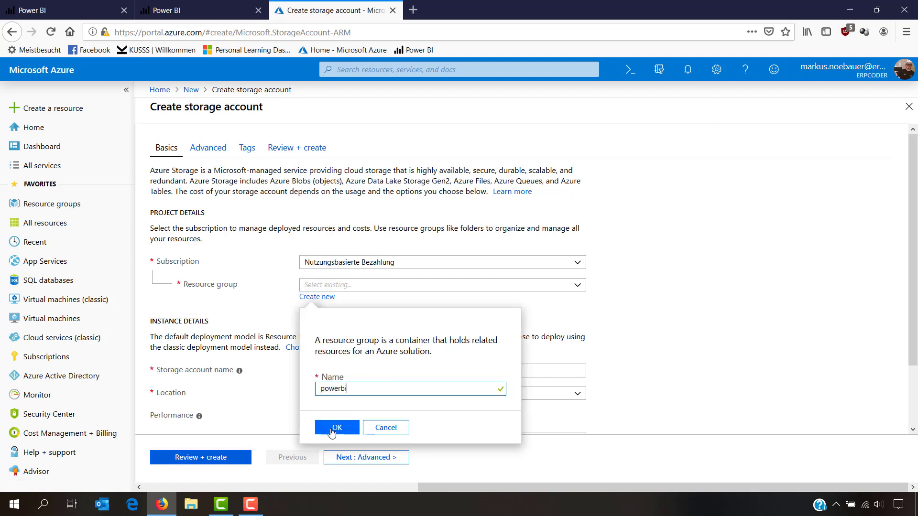
{"action": "left_click", "coordinate": [335, 427]}
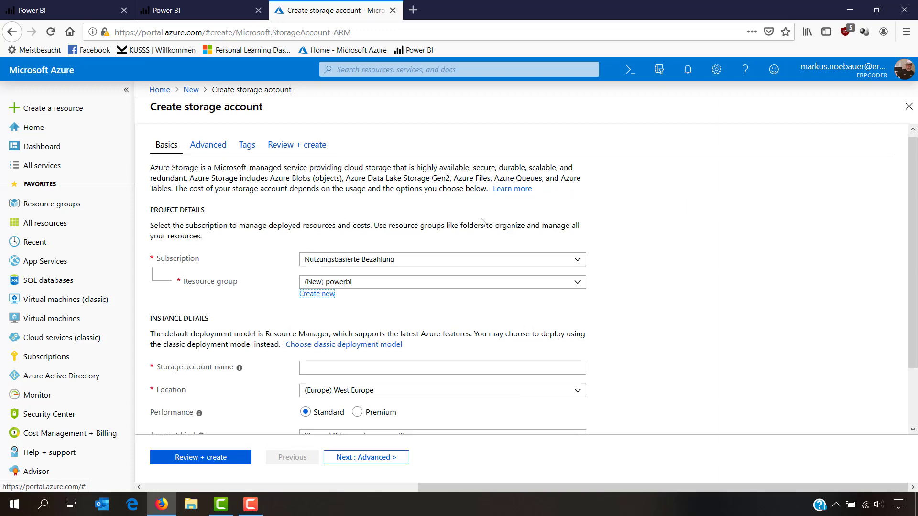
Name the storage account powerbibyosa
{"action": "scroll", "coordinate": [454, 268], "scroll_direction": "down", "scroll_amount": 2}
{"action": "left_click", "coordinate": [325, 312]}
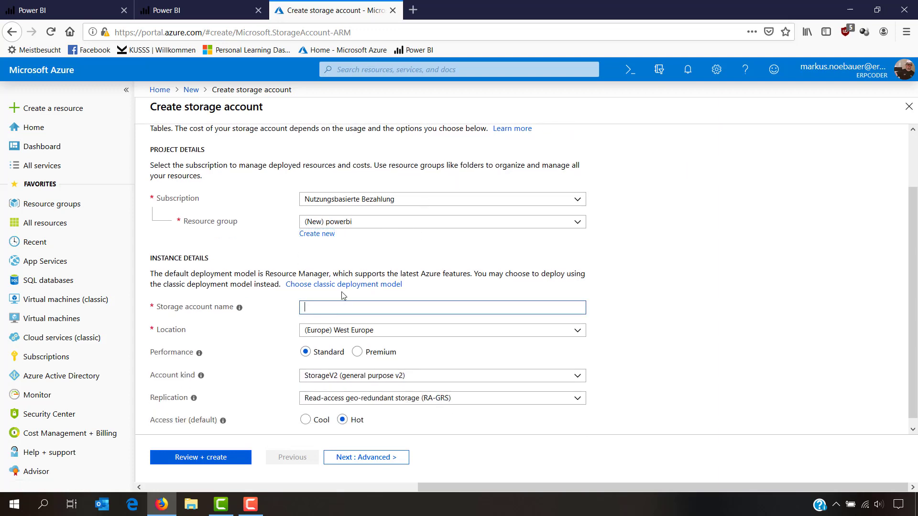
{"action": "type", "text": "powerbi"}
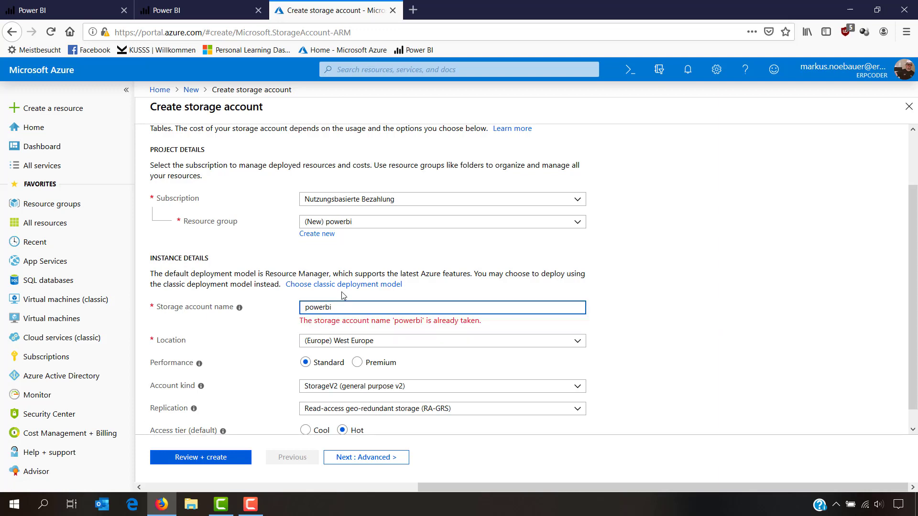
{"action": "type", "text": "byos"}
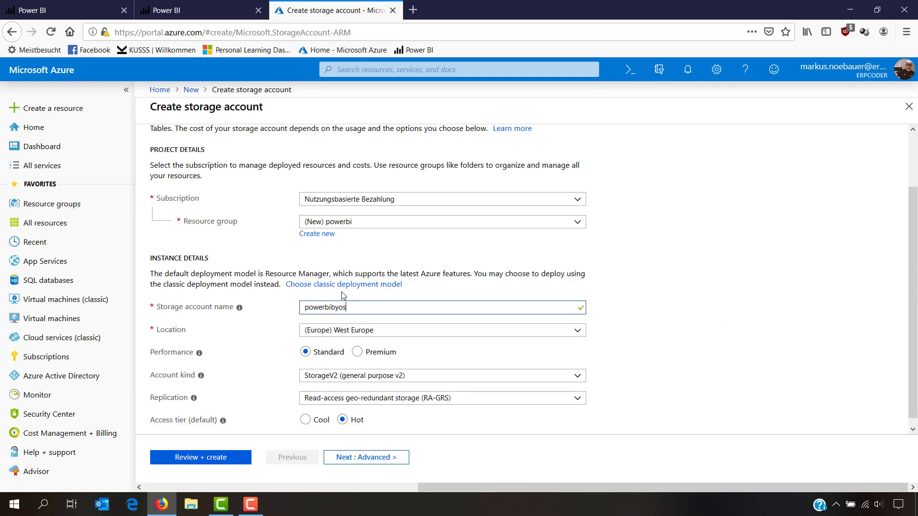
{"action": "type", "text": "a"}
Set the storage account's location to (Europe) North Europe and proceed to the advanced settings
{"action": "left_click", "coordinate": [376, 331]}
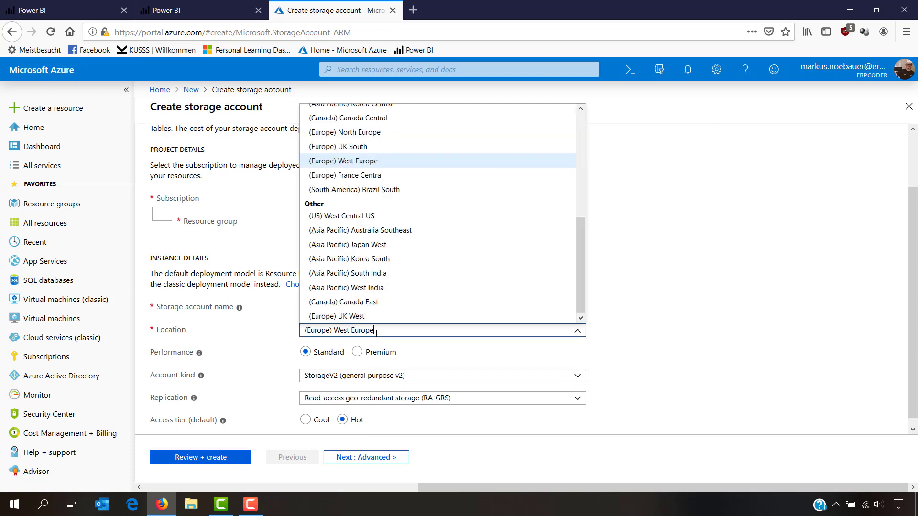
{"action": "left_click_drag", "start_coordinate": [581, 300], "coordinate": [586, 271]}
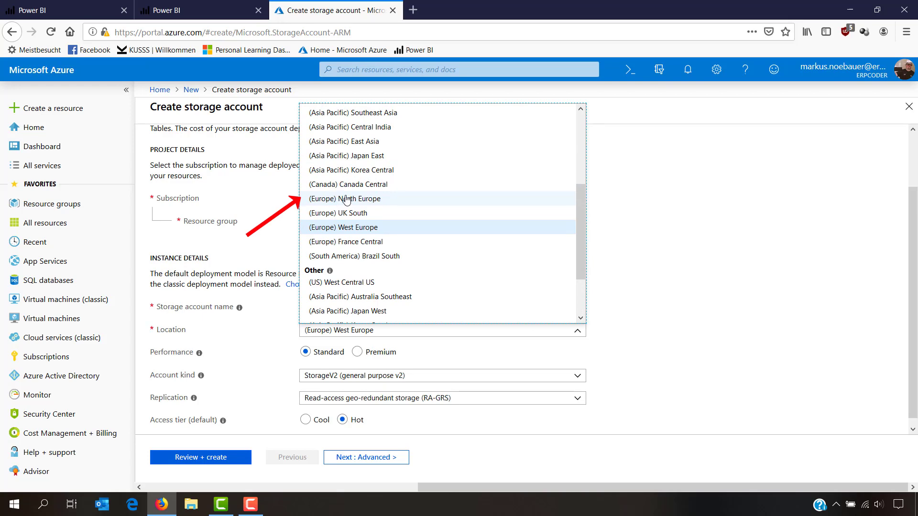
{"action": "left_click", "coordinate": [397, 203]}
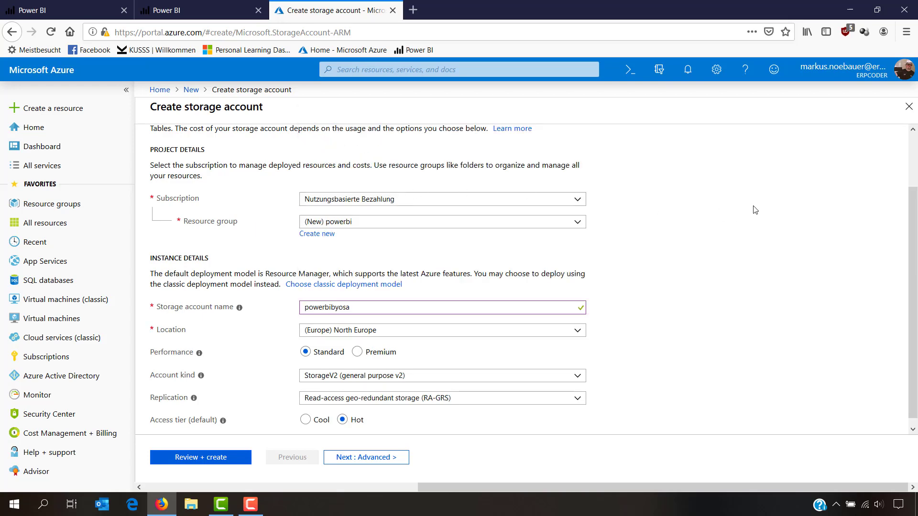
{"action": "scroll", "coordinate": [755, 210], "scroll_direction": "down", "scroll_amount": 1}
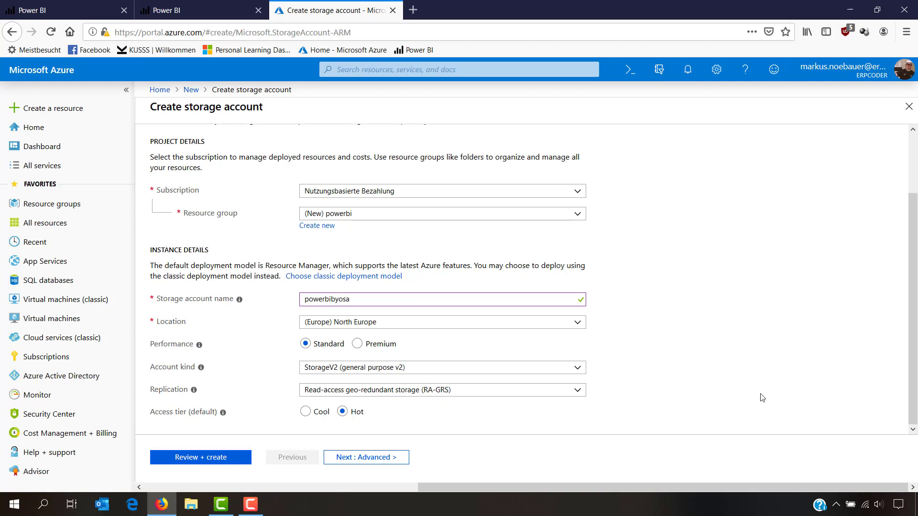
{"action": "left_click", "coordinate": [365, 458]}
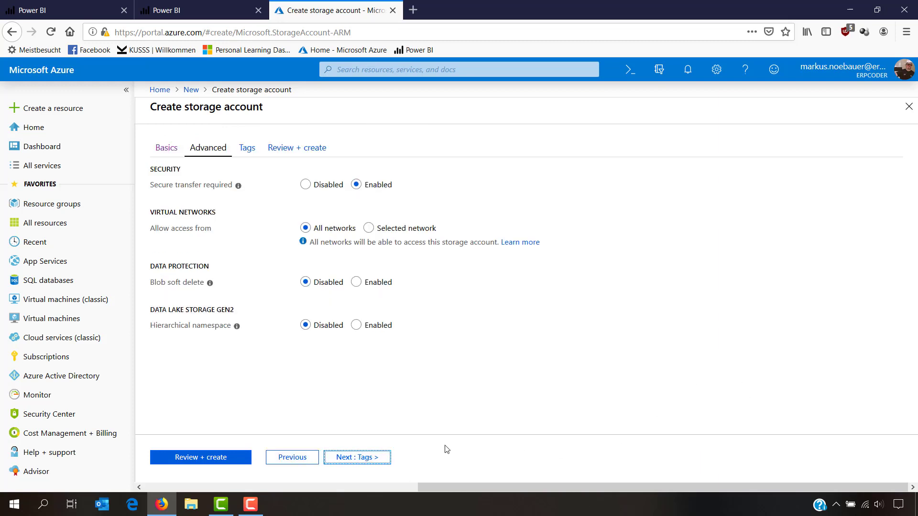
Enable the hierarchical namespace for Data Lake Storage Gen2, then review and create the storage account
{"action": "left_click", "coordinate": [151, 325]}
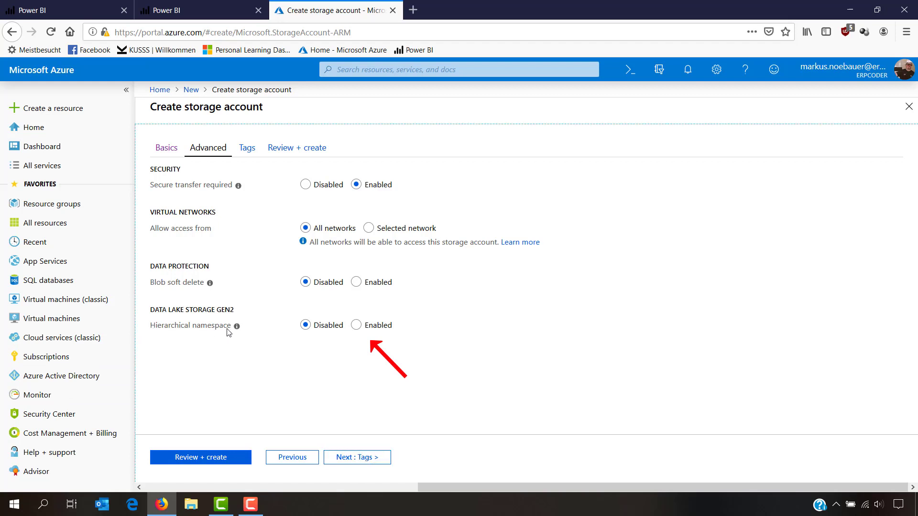
{"action": "left_click", "coordinate": [356, 326]}
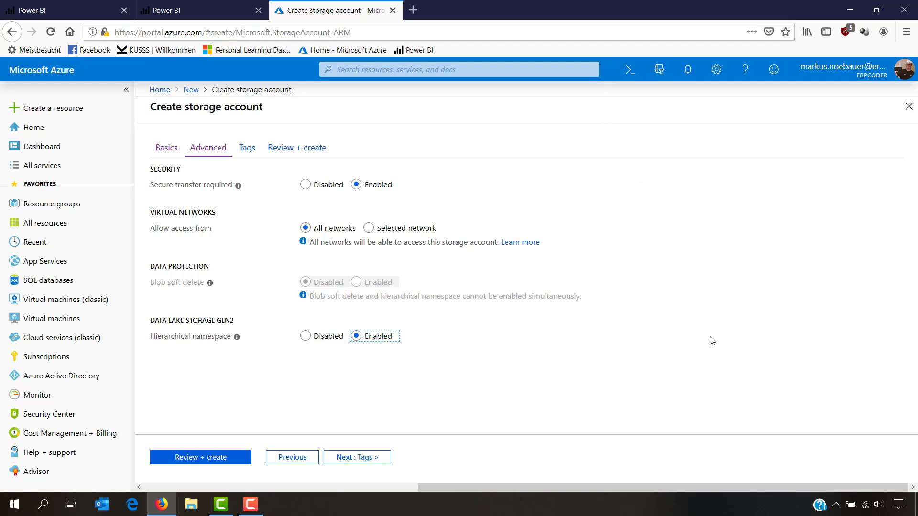
{"action": "left_click", "coordinate": [201, 457]}
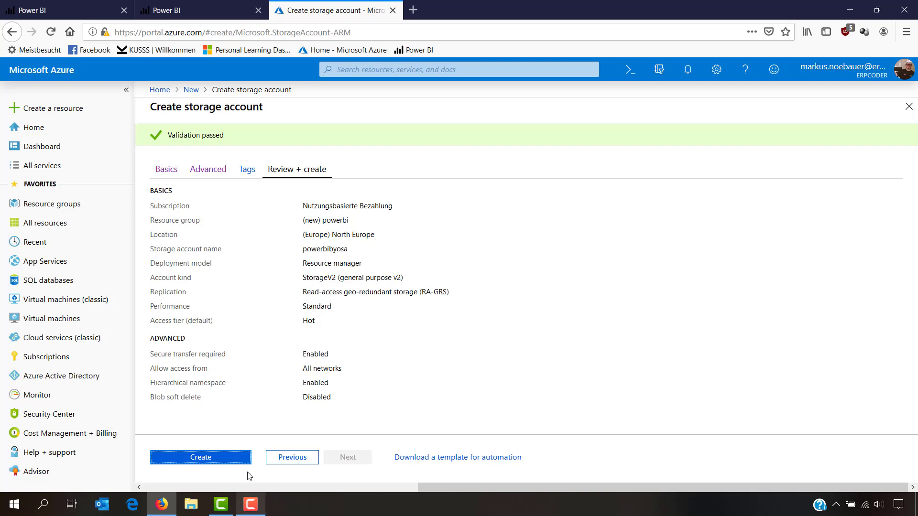
{"action": "left_click", "coordinate": [239, 459]}
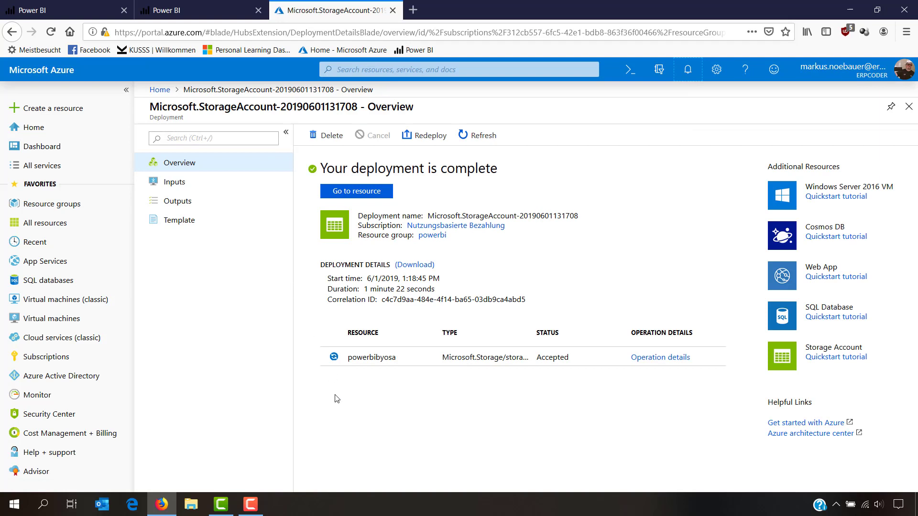
Go to the access control of the deployed powerbibyosa storage account and add a role assignment with the Reader role
{"action": "left_click", "coordinate": [386, 193]}
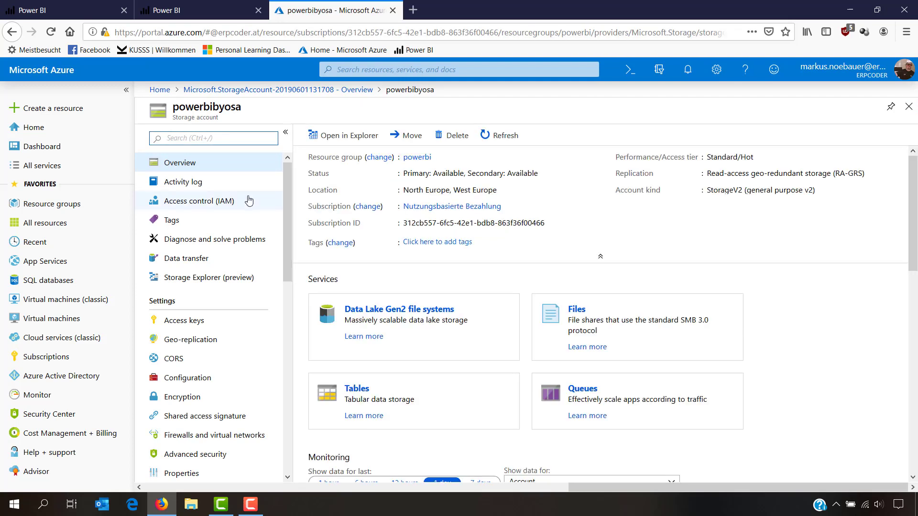
{"action": "left_click", "coordinate": [247, 200]}
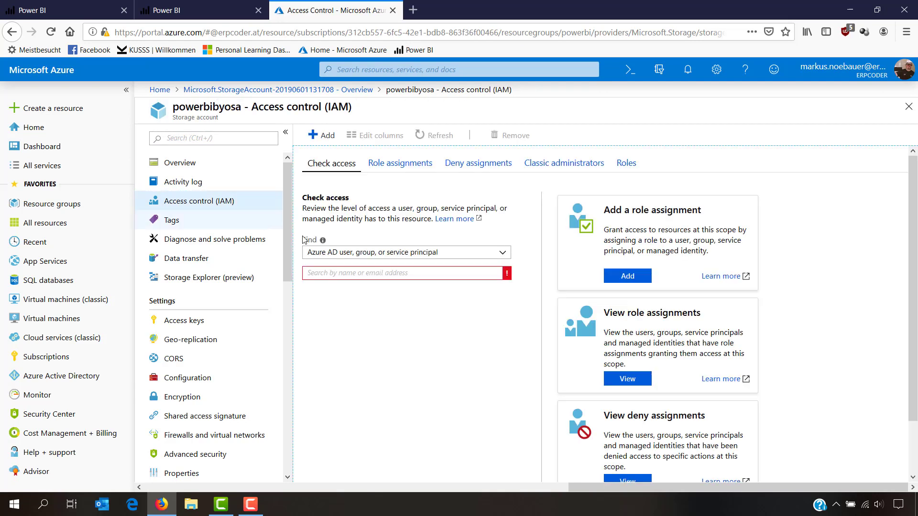
{"action": "left_click", "coordinate": [613, 284]}
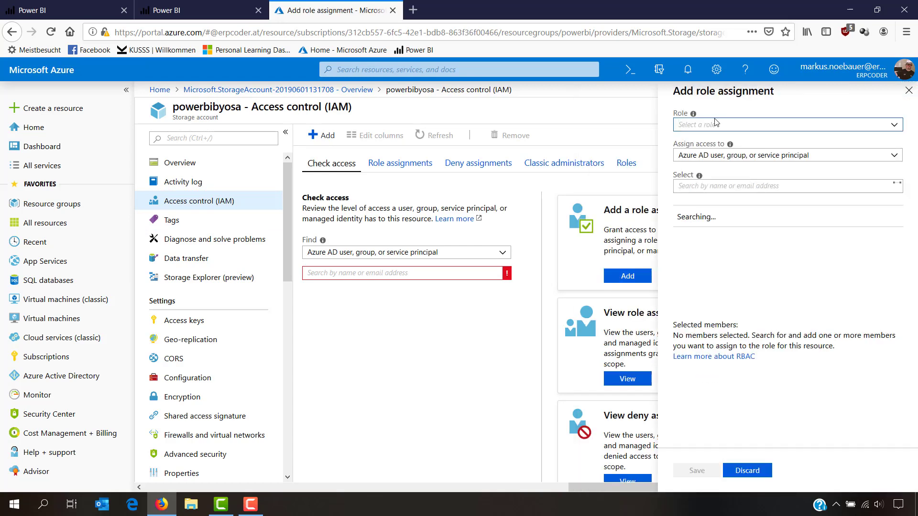
{"action": "left_click", "coordinate": [717, 124]}
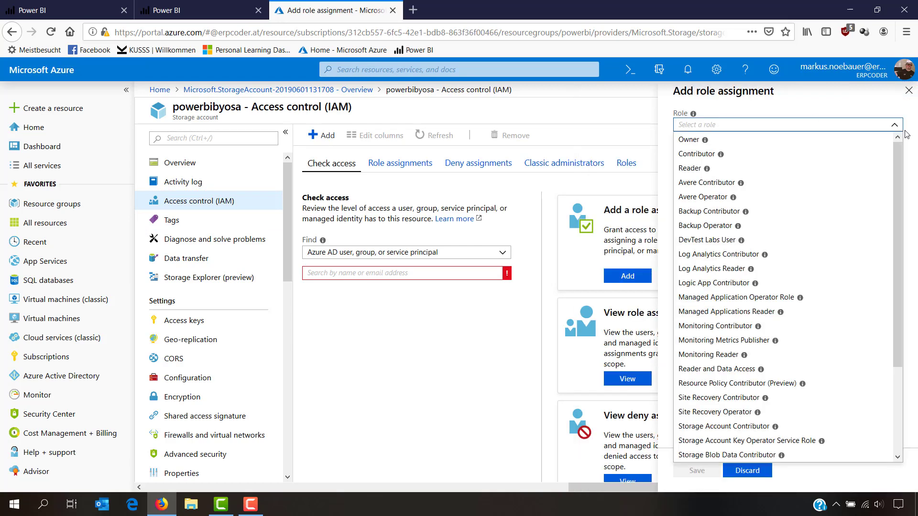
{"action": "left_click", "coordinate": [736, 169]}
Search for "power bi", select Power BI Service as the member of the role assignment, and save it
{"action": "left_click", "coordinate": [711, 186]}
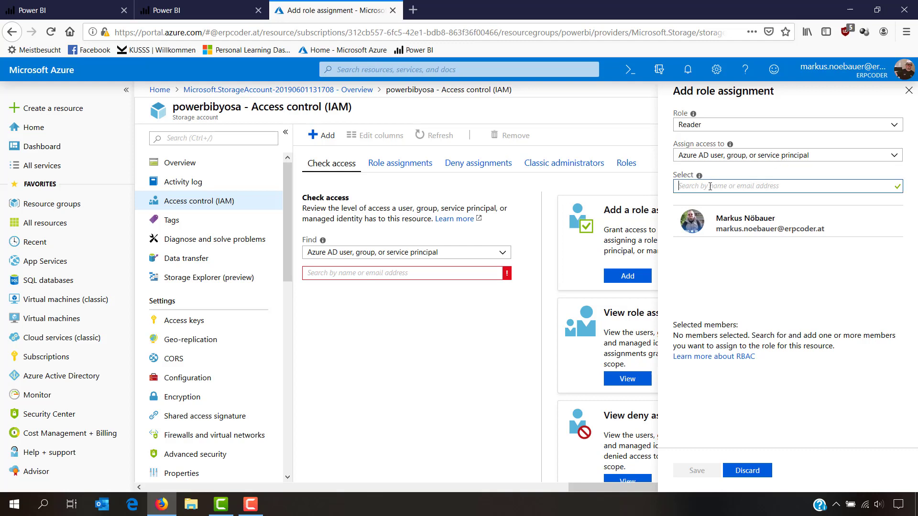
{"action": "type", "text": "powerbi"}
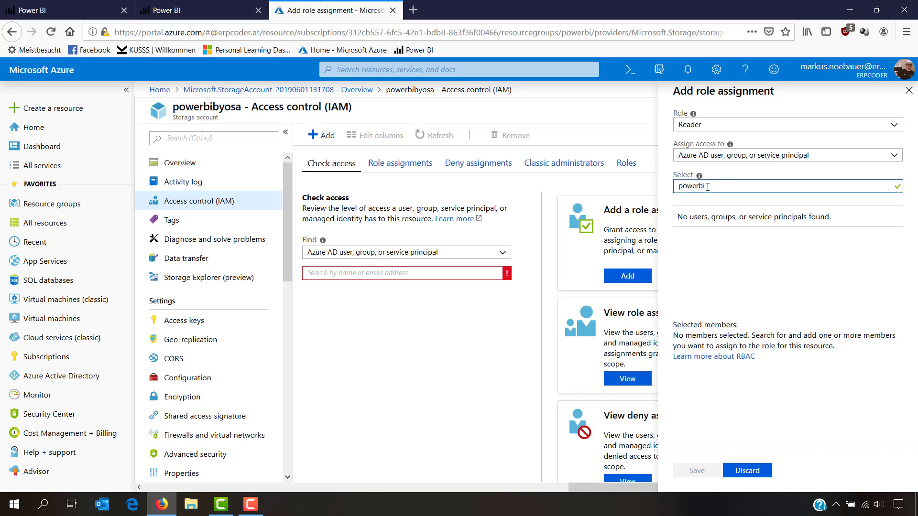
{"action": "key", "text": "BackSpace"}
{"action": "key", "text": "BackSpace"}
{"action": "type", "text": "bi"}
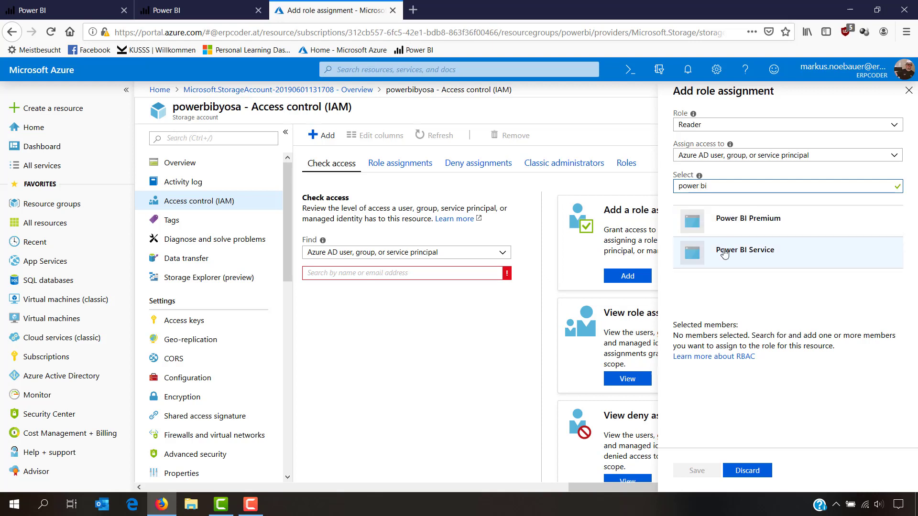
{"action": "left_click", "coordinate": [725, 254]}
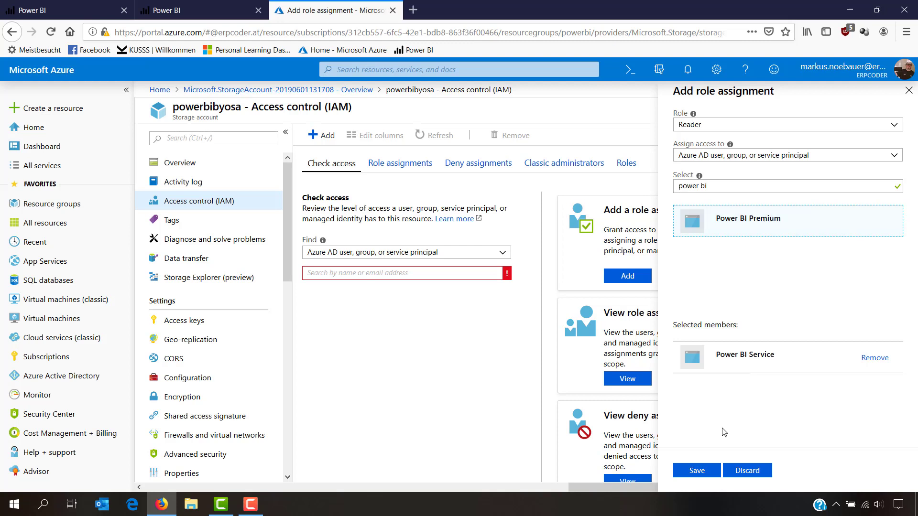
{"action": "left_click", "coordinate": [698, 470]}
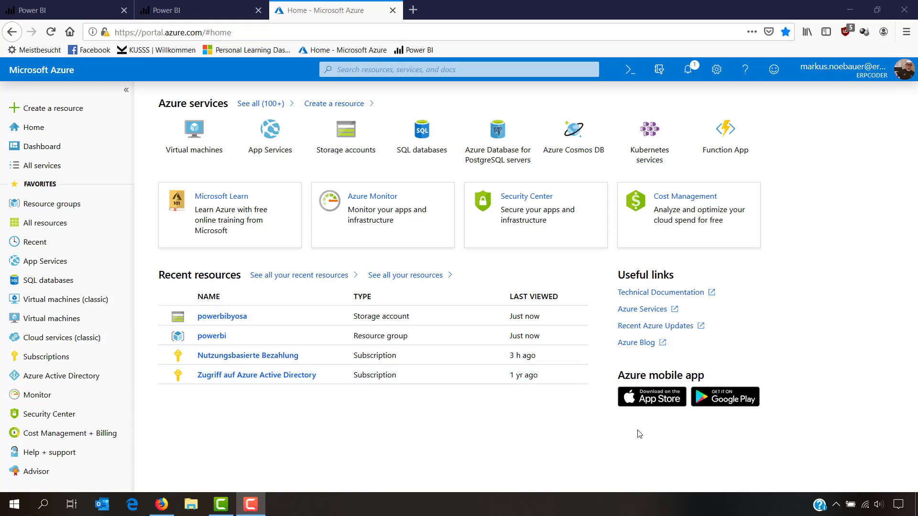
Open the powerbibyosa storage account from the powerbi resource group and download the Azure Storage Explorer installer for Windows
{"action": "left_click", "coordinate": [212, 336]}
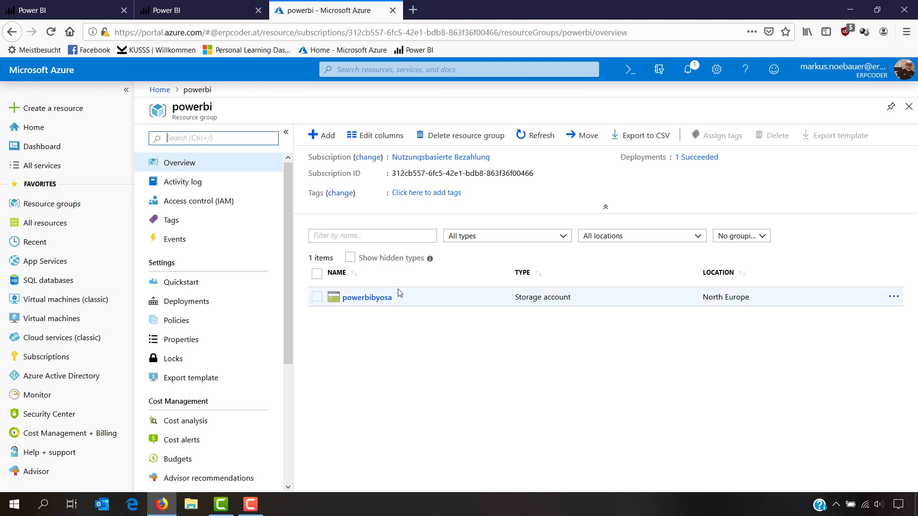
{"action": "left_click", "coordinate": [354, 305]}
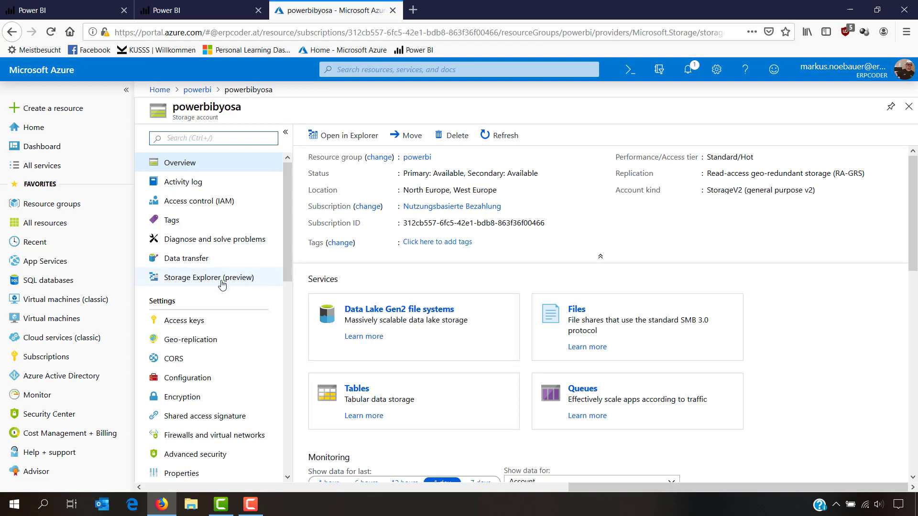
{"action": "left_click", "coordinate": [333, 134]}
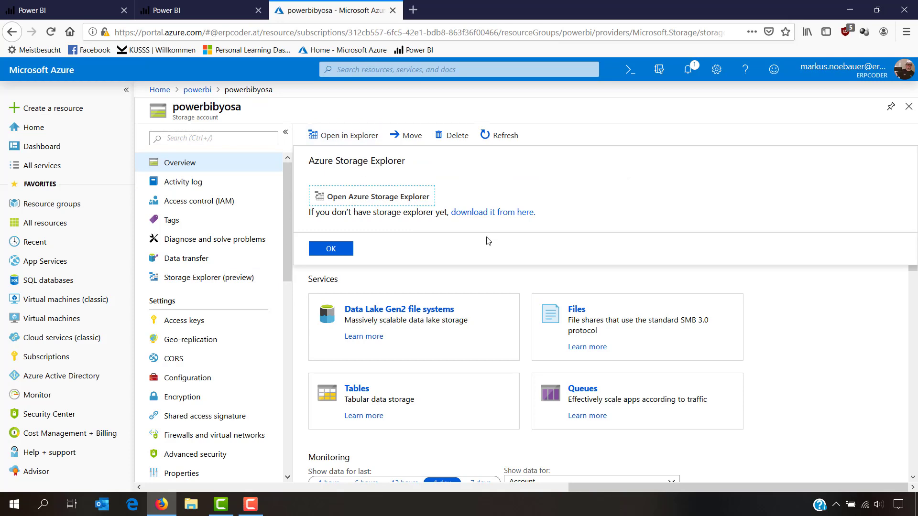
{"action": "left_click", "coordinate": [493, 214]}
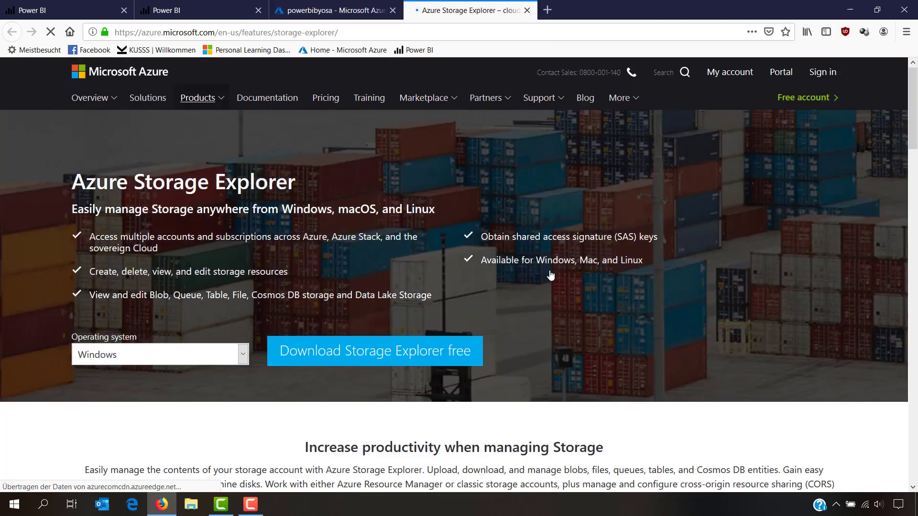
{"action": "left_click", "coordinate": [394, 359]}
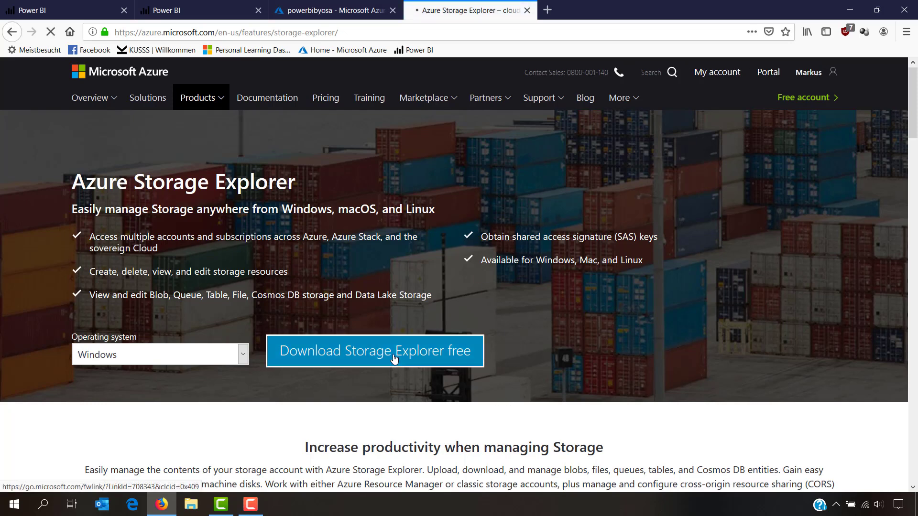
{"action": "left_click", "coordinate": [422, 269]}
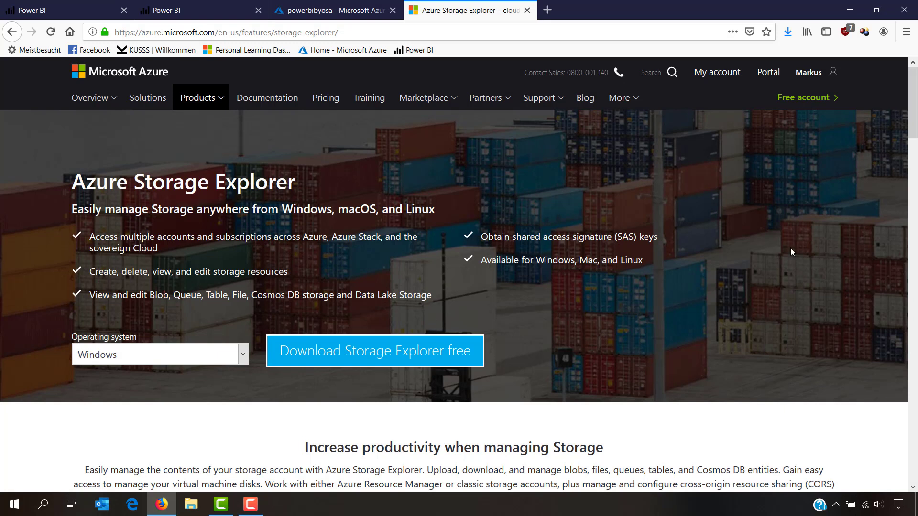
Run the downloaded installer, accept the licence, install Storage Explorer with the default folders, and launch Microsoft Azure Storage Explorer
{"action": "left_click", "coordinate": [787, 30]}
{"action": "left_click", "coordinate": [669, 71]}
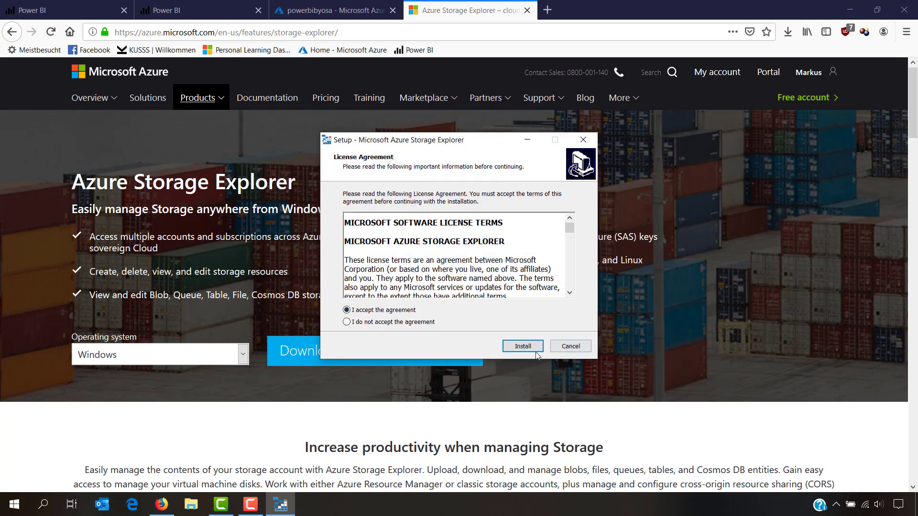
{"action": "left_click", "coordinate": [531, 346]}
{"action": "left_click", "coordinate": [531, 347]}
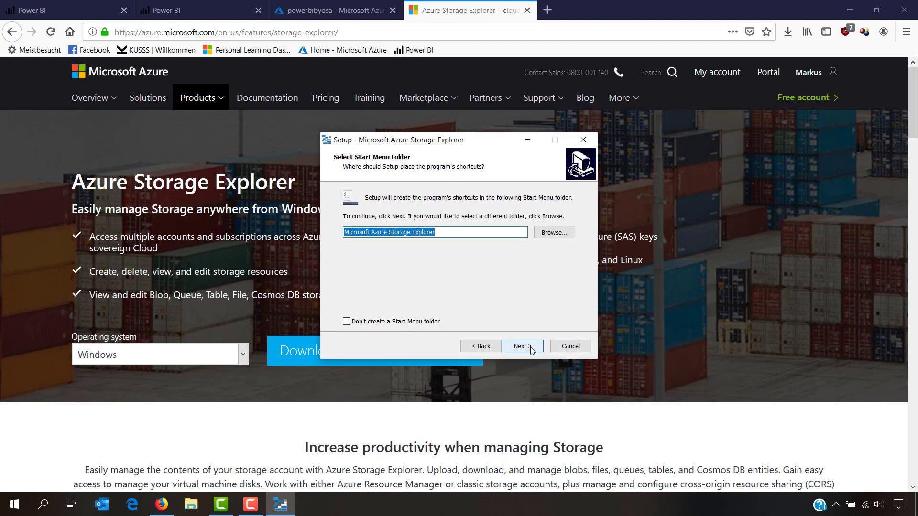
{"action": "left_click", "coordinate": [515, 346]}
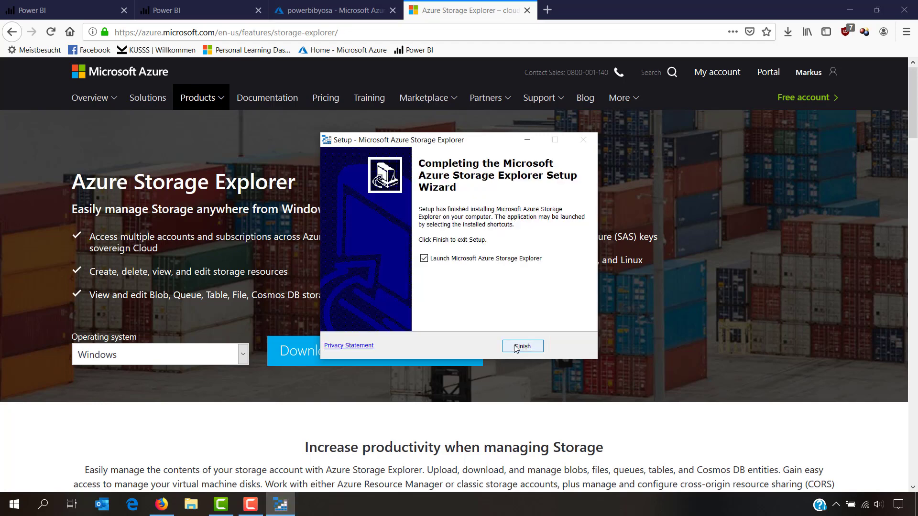
{"action": "left_click", "coordinate": [516, 347]}
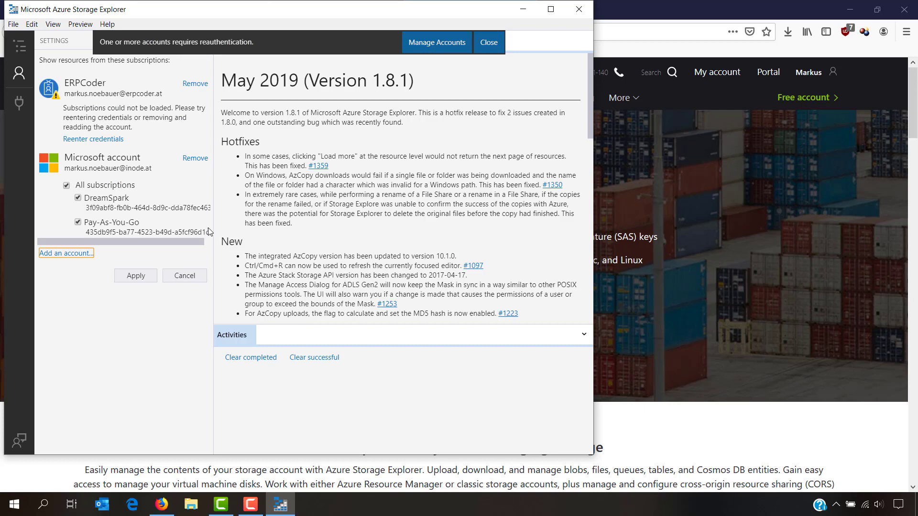
Reenter the credentials of the ERPCoder account, signing in with the account password
{"action": "left_click", "coordinate": [125, 111]}
{"action": "left_click", "coordinate": [117, 139]}
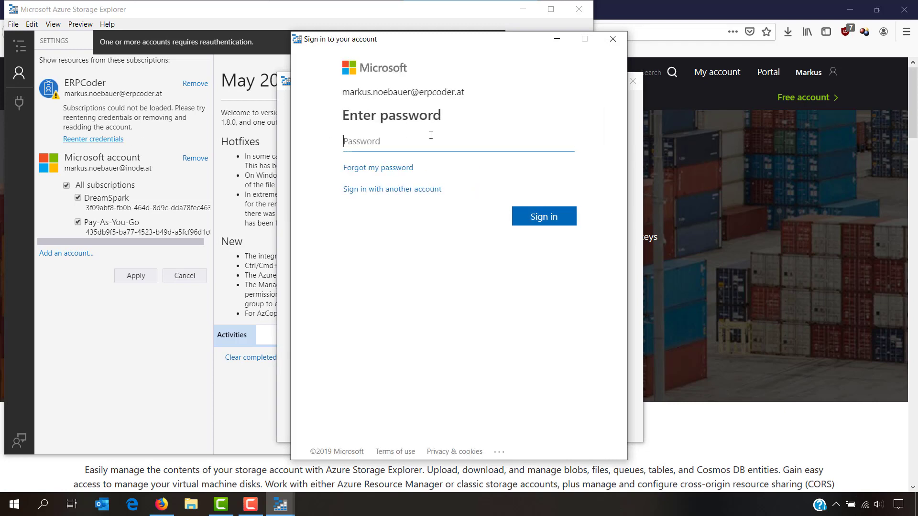
{"action": "type", "text": "•••••••••"}
{"action": "left_click", "coordinate": [540, 218]}
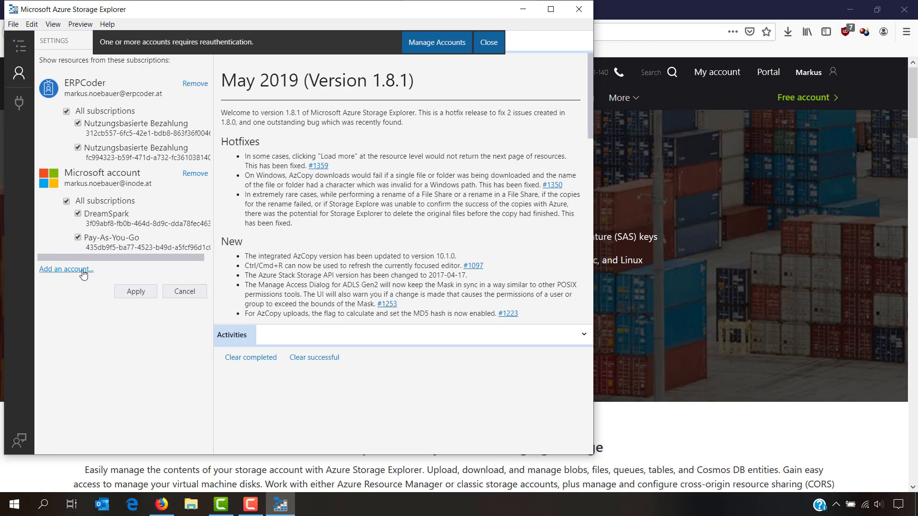
{"action": "left_click", "coordinate": [58, 273]}
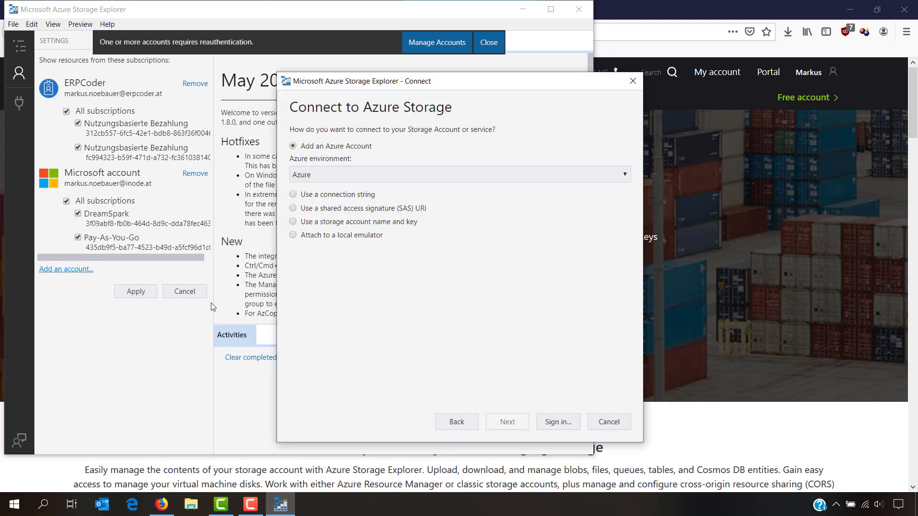
{"action": "left_click", "coordinate": [606, 424]}
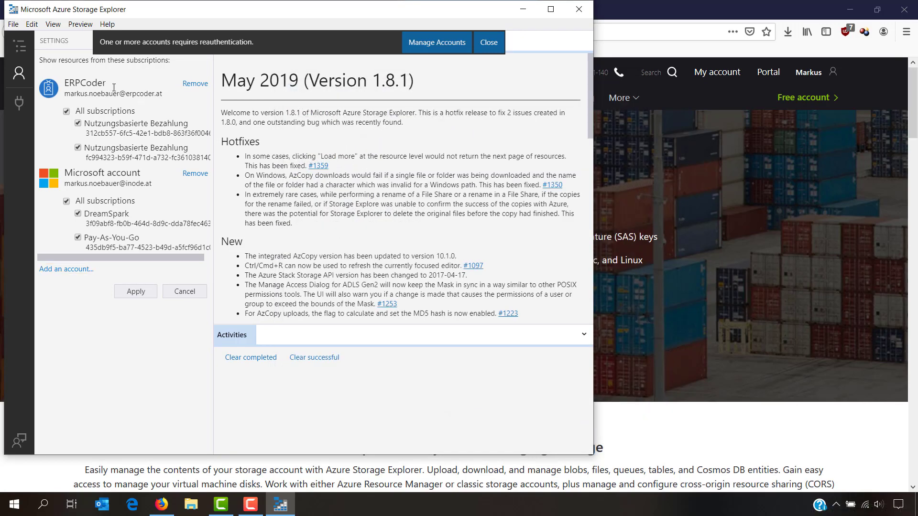
Expand the Nutzungsbasierte Bezahlung subscription in the resource tree down to the contents of the powerbibyosa storage account
{"action": "left_click", "coordinate": [22, 48]}
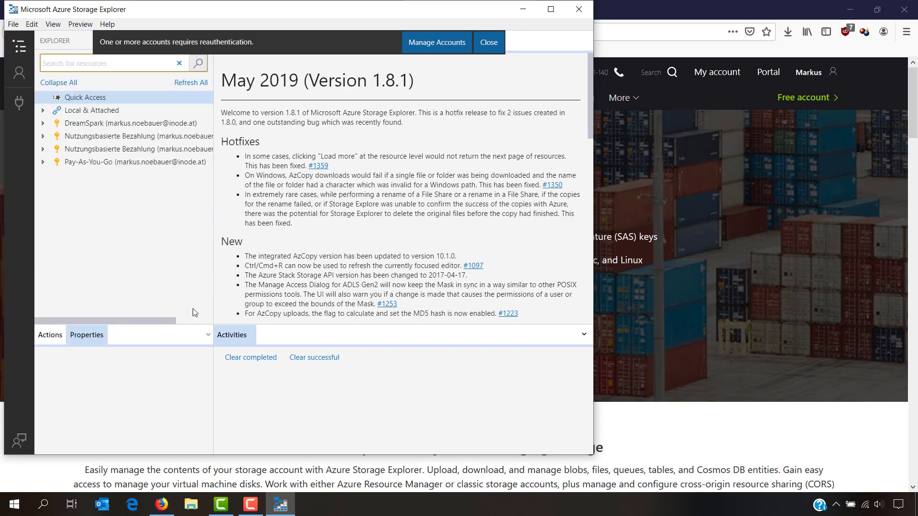
{"action": "left_click_drag", "start_coordinate": [159, 326], "coordinate": [132, 320]}
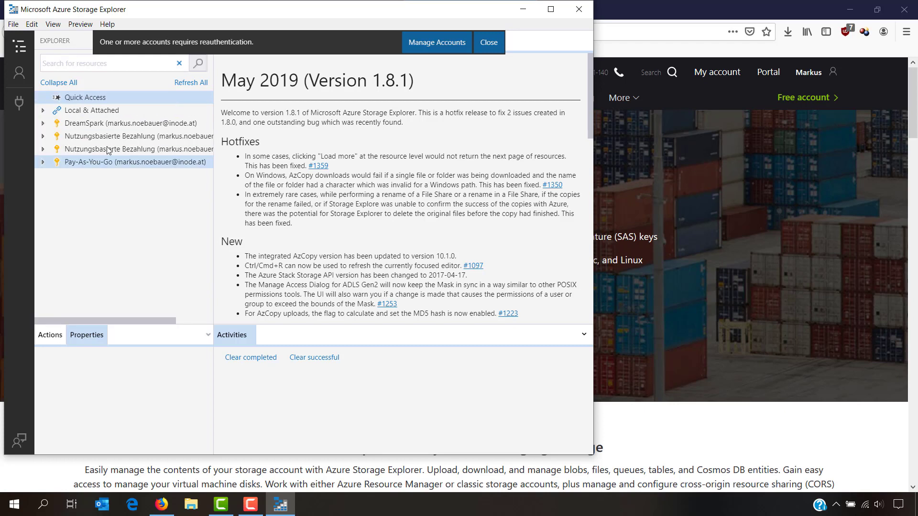
{"action": "left_click", "coordinate": [110, 140]}
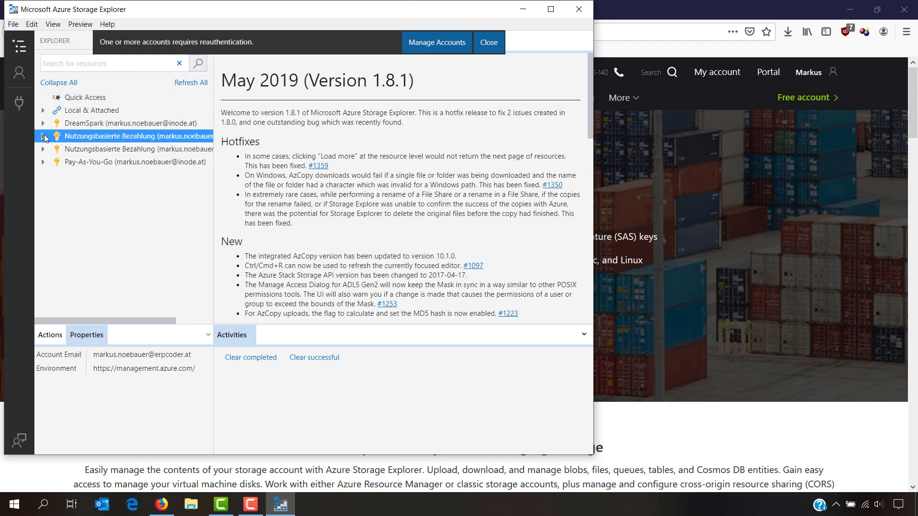
{"action": "left_click", "coordinate": [43, 137]}
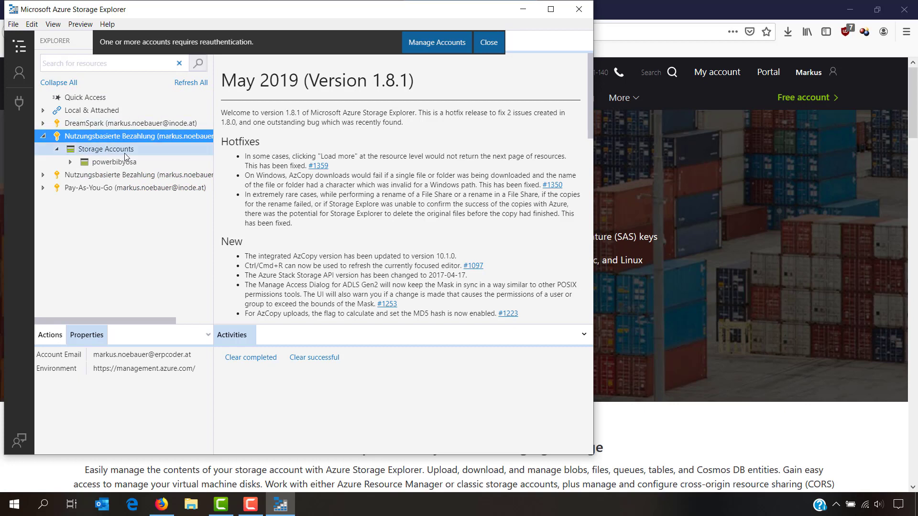
{"action": "left_click", "coordinate": [153, 160]}
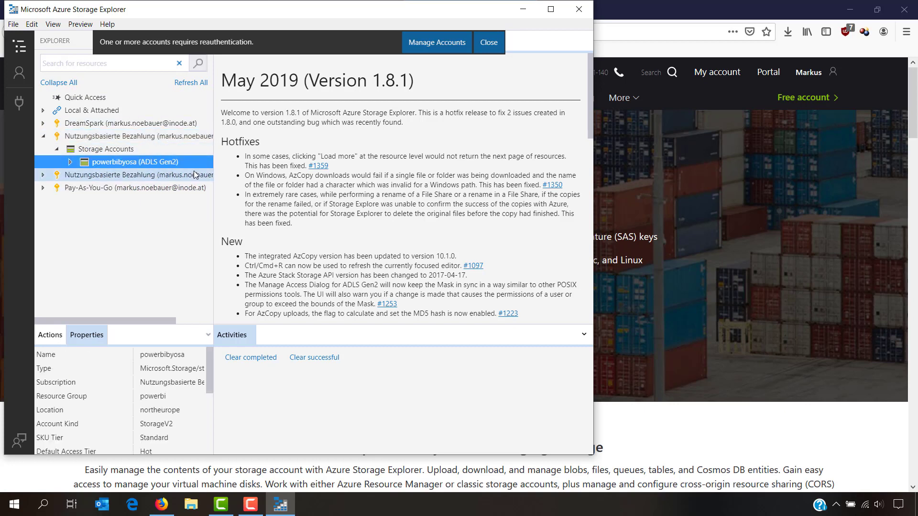
{"action": "left_click", "coordinate": [70, 162]}
Create a blob container named powerbi under Blob Containers of the powerbibyosa storage account
{"action": "left_click", "coordinate": [119, 178]}
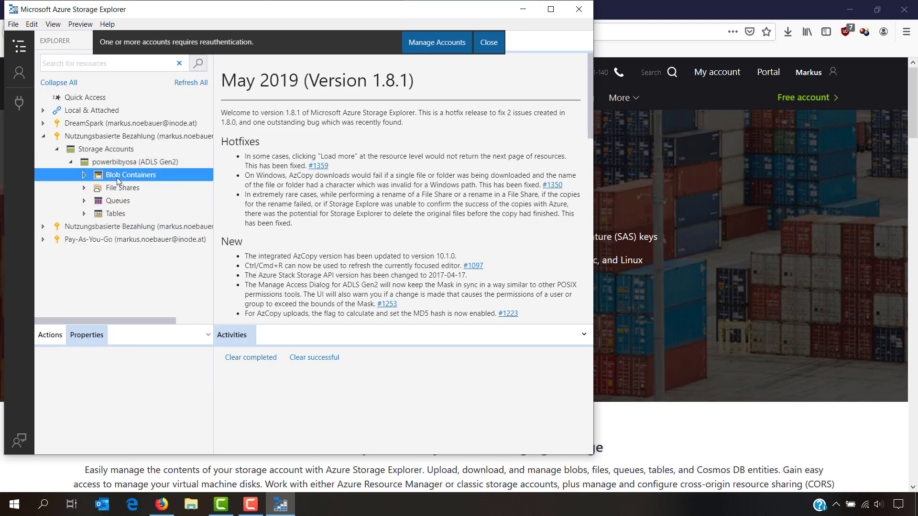
{"action": "right_click", "coordinate": [118, 181]}
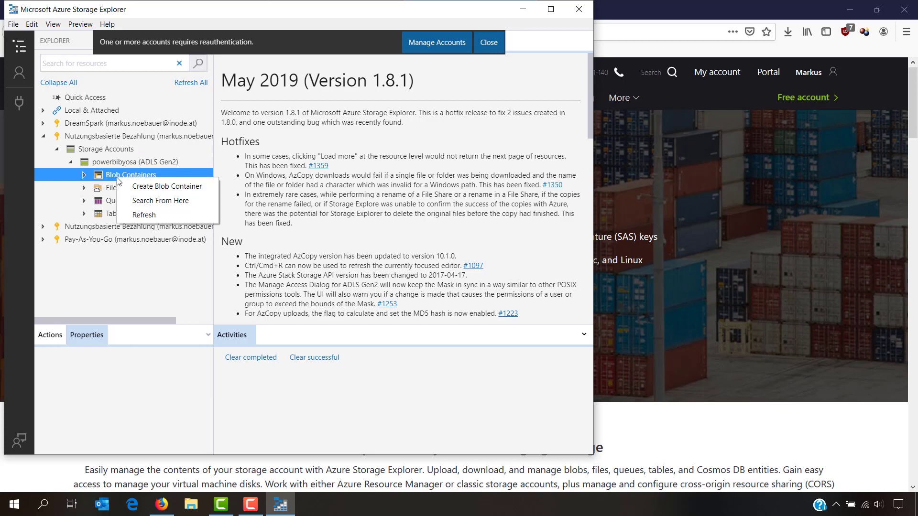
{"action": "left_click", "coordinate": [141, 189]}
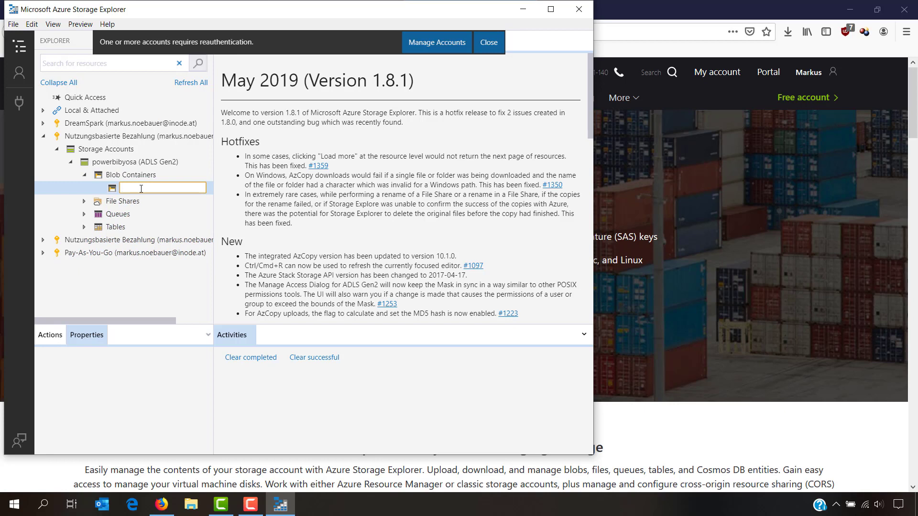
{"action": "type", "text": "powerbi"}
{"action": "key", "text": "Return"}
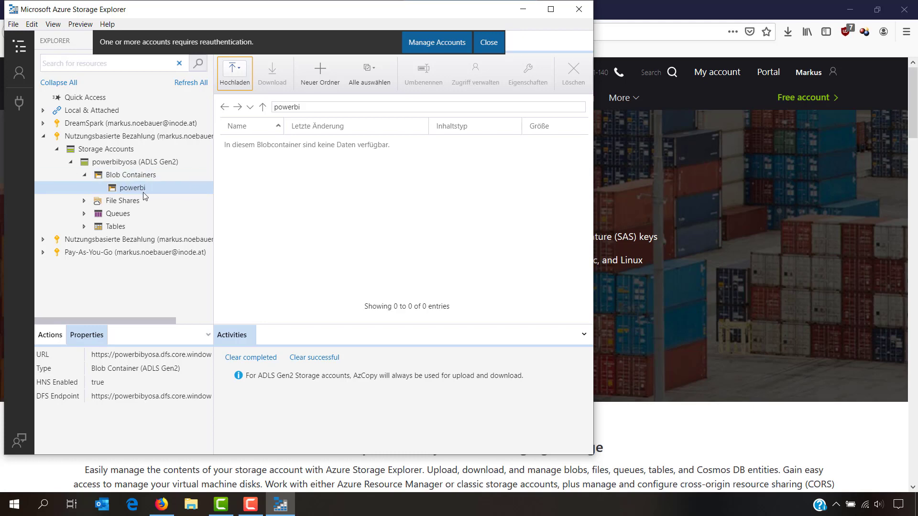
Maximize Storage Explorer, dismissing the reauthentication notice, and open access management for the powerbi container, ready to enter a user or group
{"action": "left_click", "coordinate": [550, 9]}
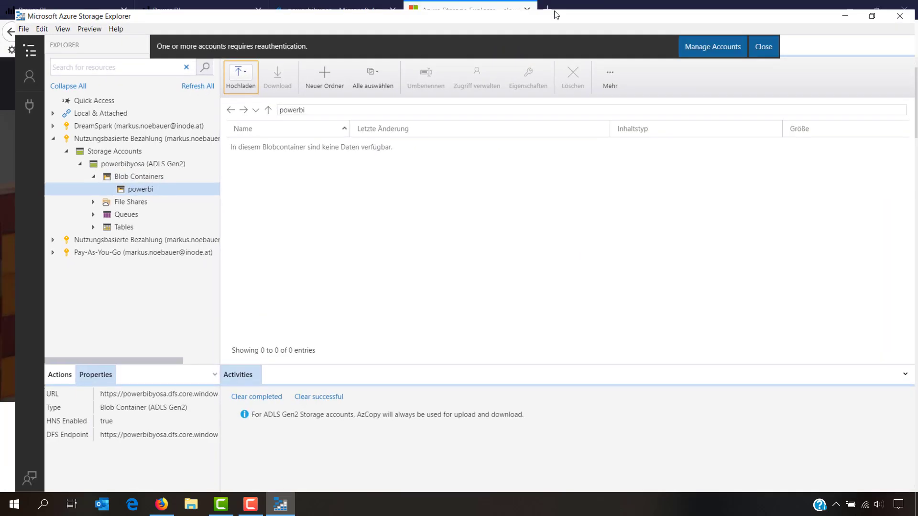
{"action": "left_click", "coordinate": [763, 37]}
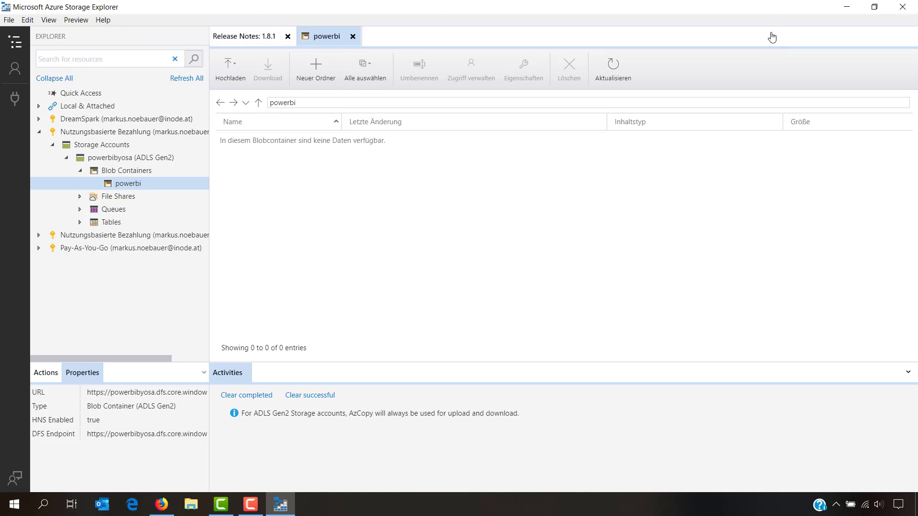
{"action": "left_click", "coordinate": [152, 171]}
{"action": "left_click", "coordinate": [145, 181]}
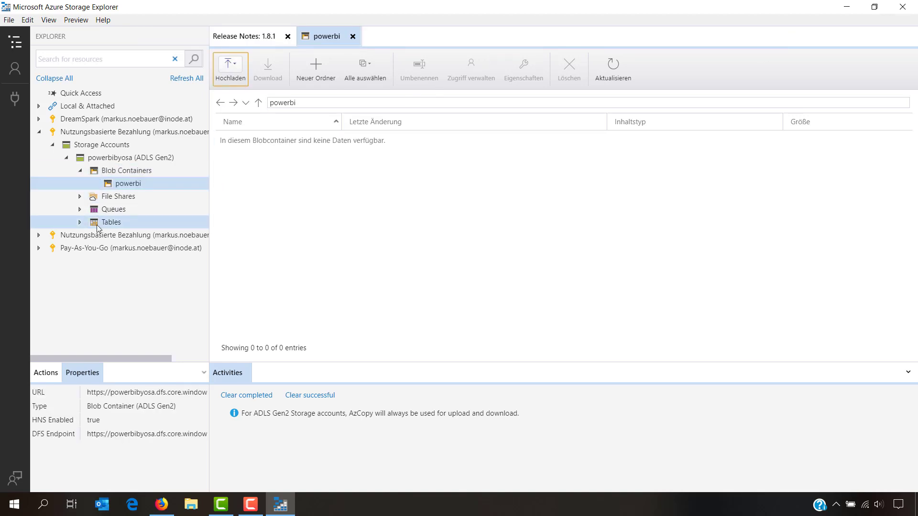
{"action": "right_click", "coordinate": [129, 183]}
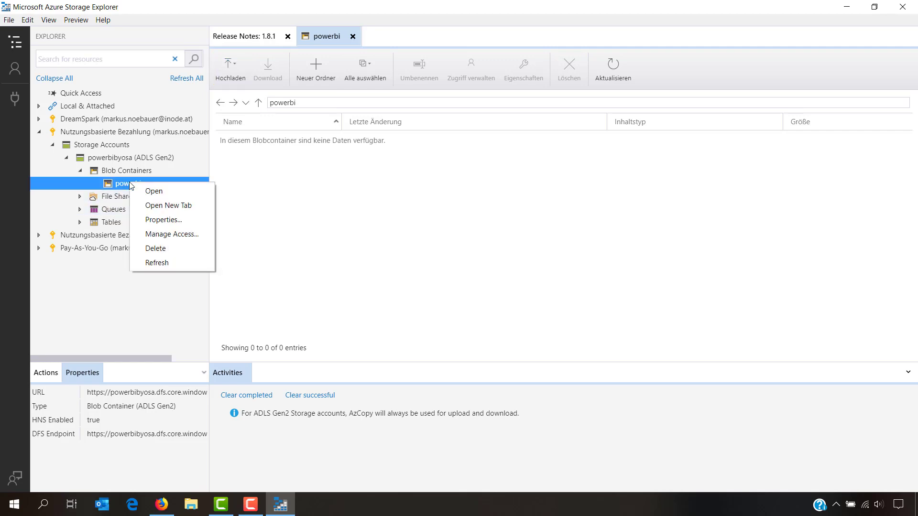
{"action": "left_click", "coordinate": [164, 239]}
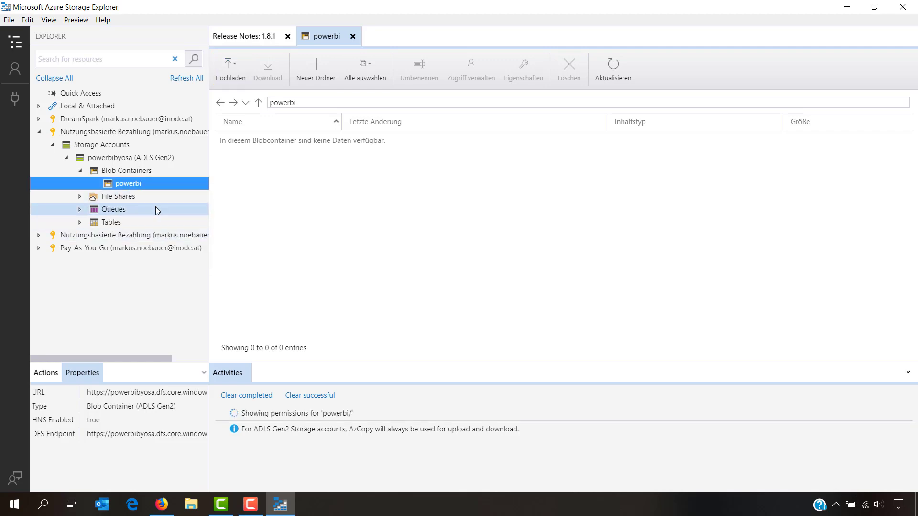
{"action": "left_click", "coordinate": [397, 387]}
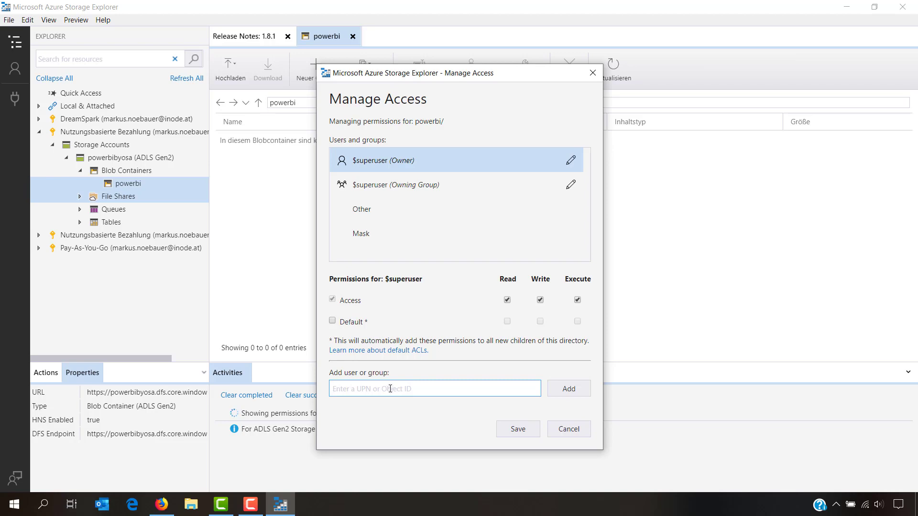
Switch to Firefox, close the Storage Explorer download page, and open Enterprise applications of the ERPCoder Azure Active Directory in the Azure portal
{"action": "left_click", "coordinate": [156, 508]}
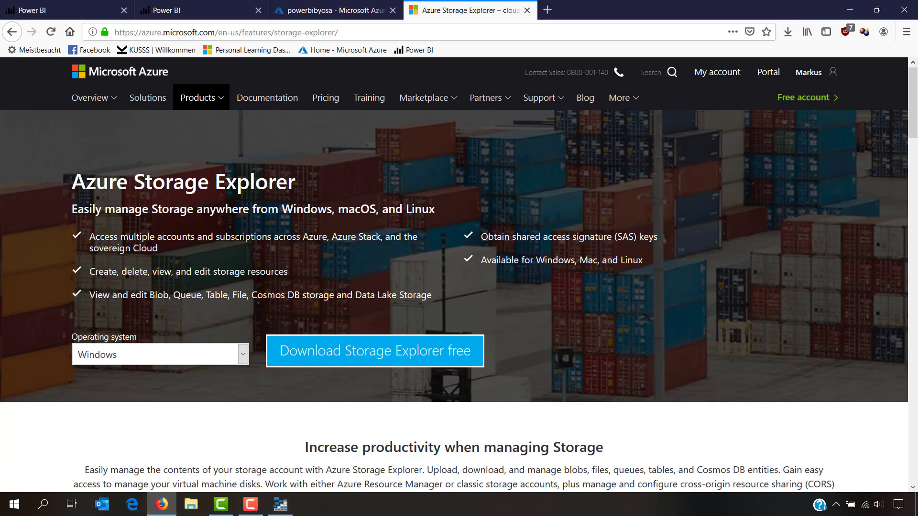
{"action": "left_click", "coordinate": [527, 10]}
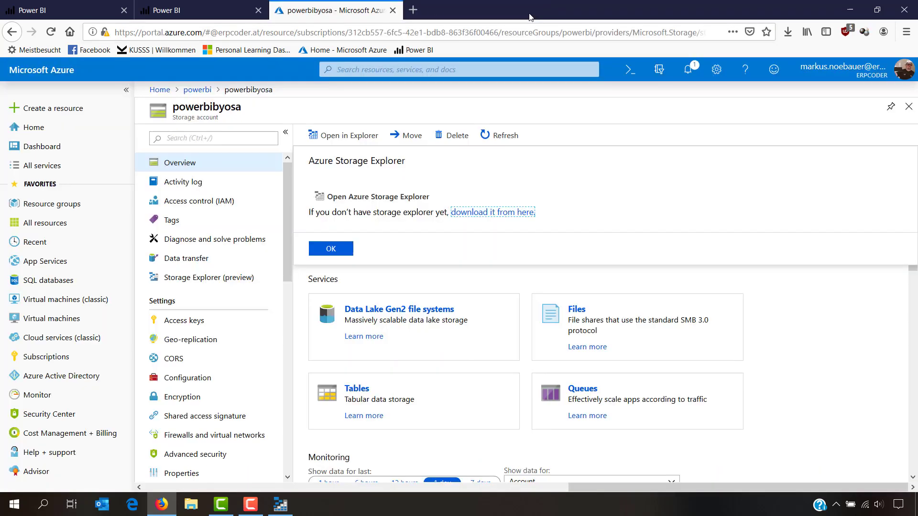
{"action": "left_click", "coordinate": [59, 377]}
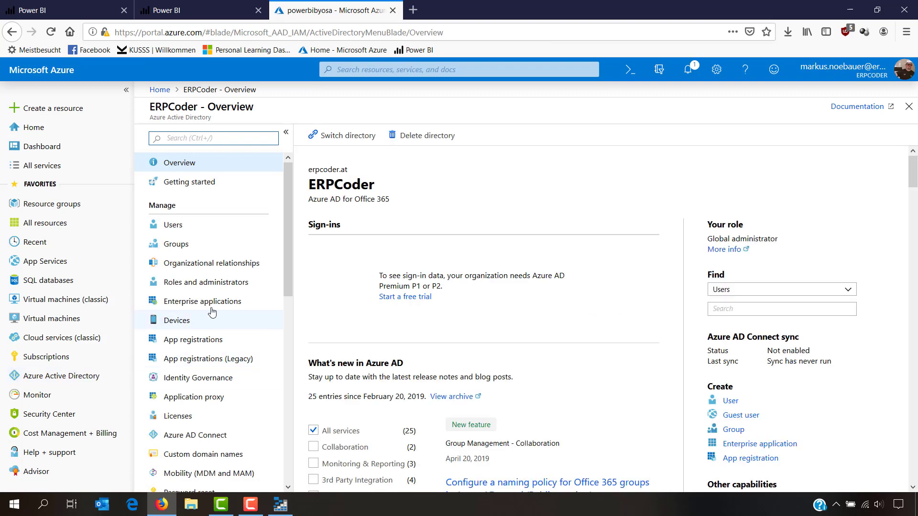
{"action": "left_click", "coordinate": [250, 311]}
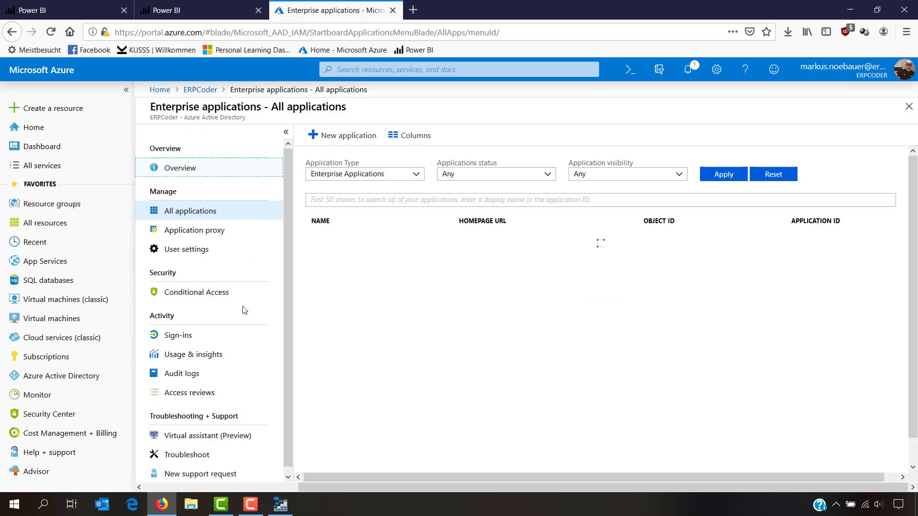
Set the application type to All Applications and search the enterprise applications for "power"
{"action": "left_click", "coordinate": [416, 175]}
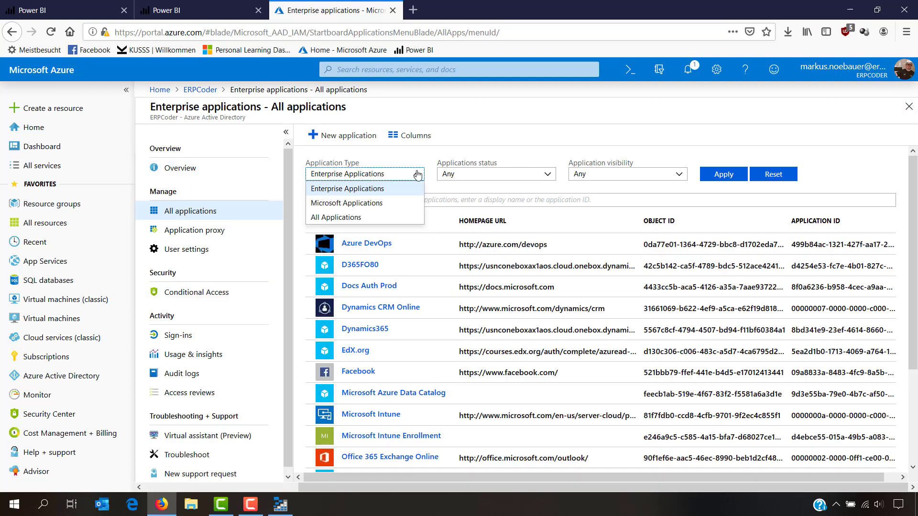
{"action": "left_click", "coordinate": [353, 218]}
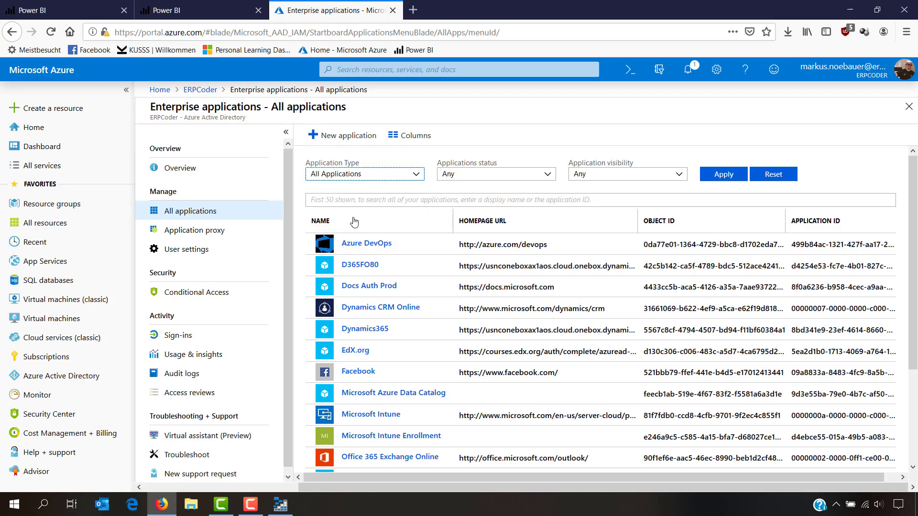
{"action": "left_click", "coordinate": [399, 197]}
{"action": "left_click", "coordinate": [394, 199]}
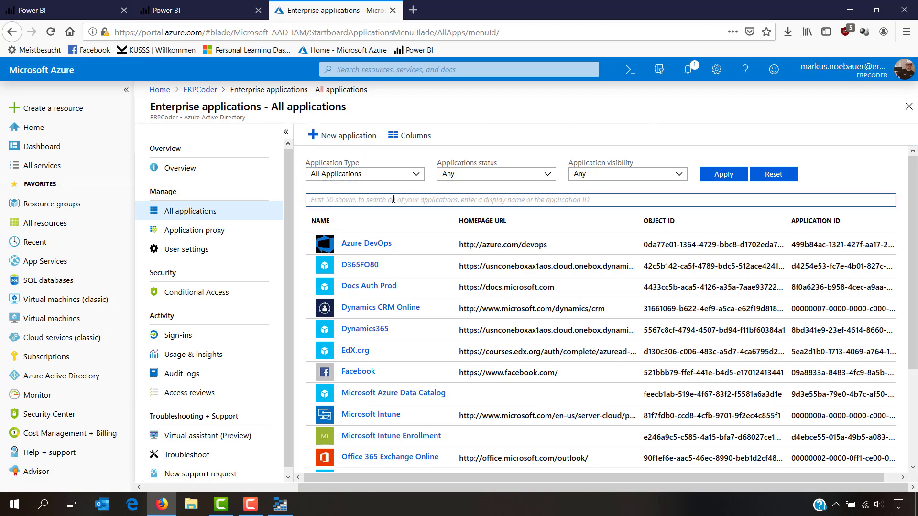
{"action": "type", "text": "power"}
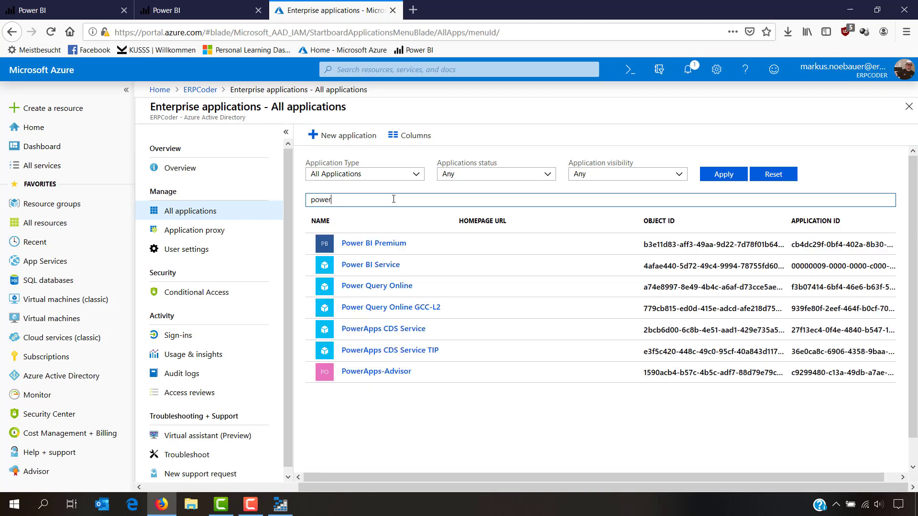
Filter the "power" results by Enterprise Applications, and switch the application type back to All Applications
{"action": "left_click", "coordinate": [416, 178]}
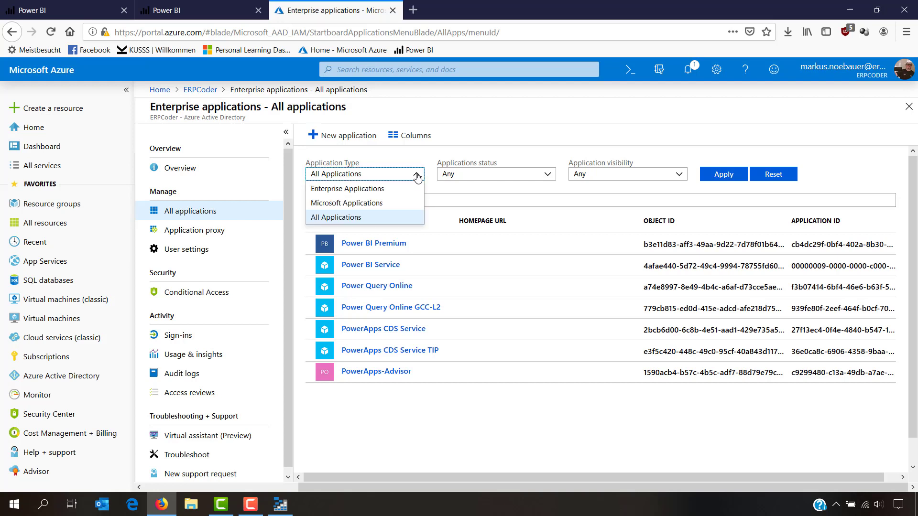
{"action": "left_click", "coordinate": [391, 190]}
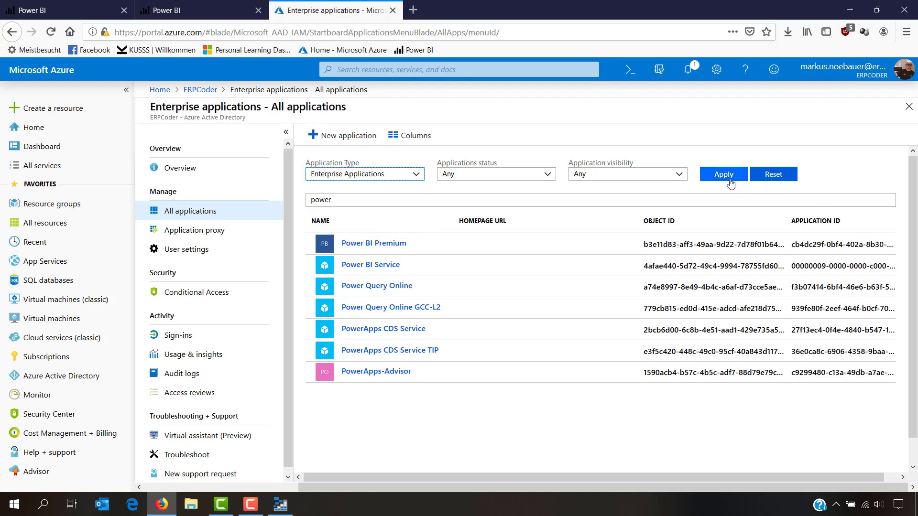
{"action": "left_click", "coordinate": [729, 177]}
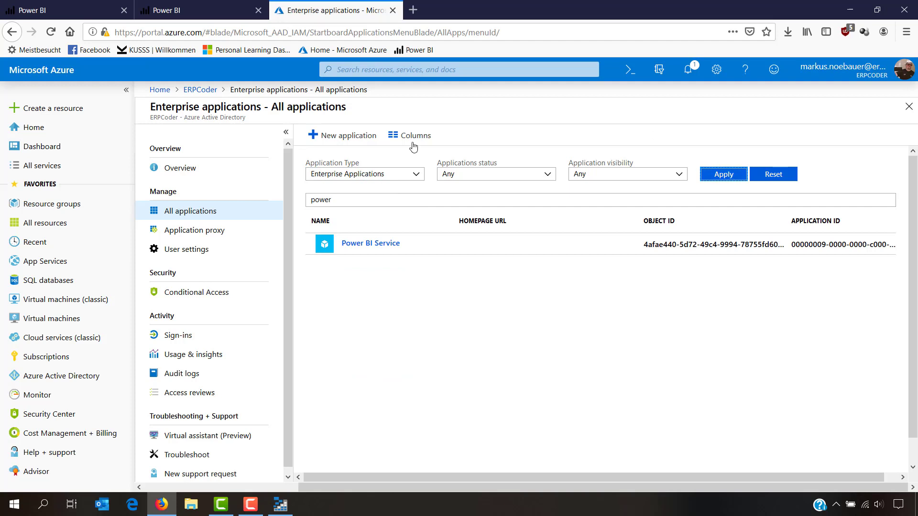
{"action": "left_click", "coordinate": [415, 174]}
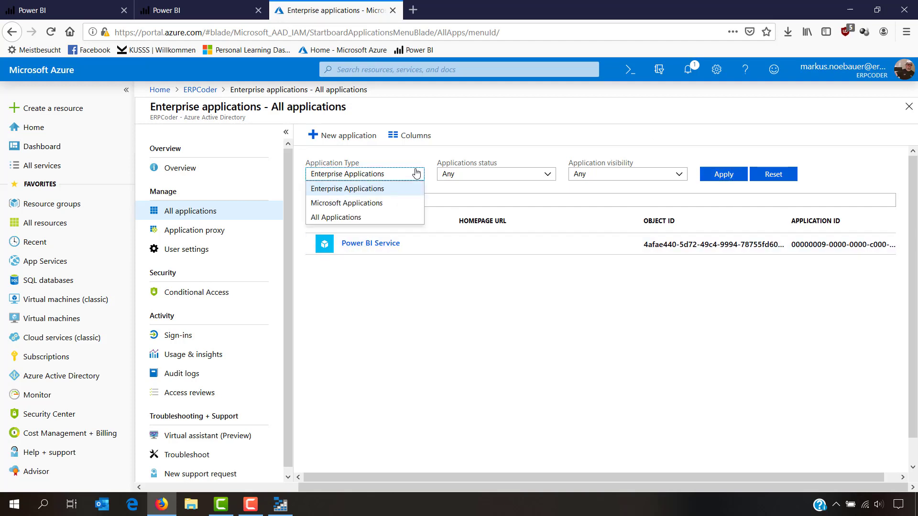
{"action": "left_click", "coordinate": [330, 217]}
{"action": "left_click", "coordinate": [723, 176]}
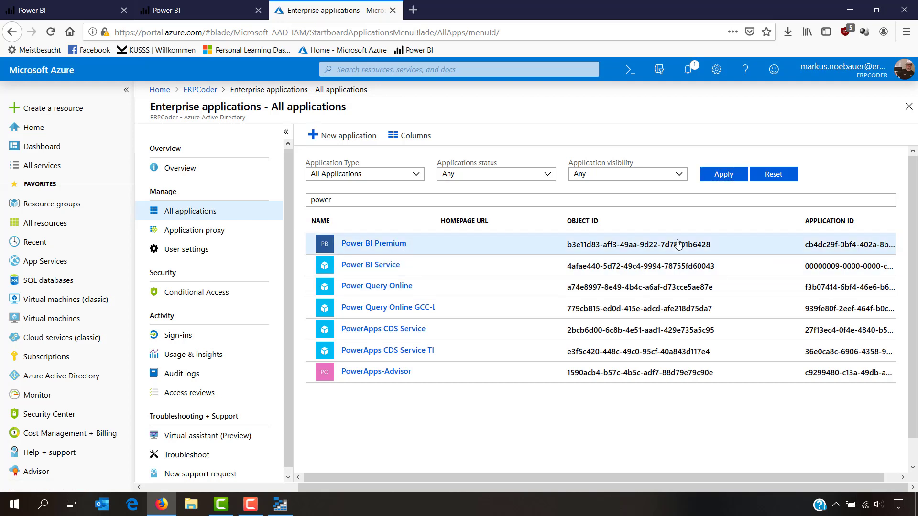
Copy the object ID of Power BI Premium and add it as a user in Storage Explorer's Manage Access dialog for the powerbi container
{"action": "left_click_drag", "start_coordinate": [711, 245], "coordinate": [567, 248]}
{"action": "key", "text": "ctrl+c"}
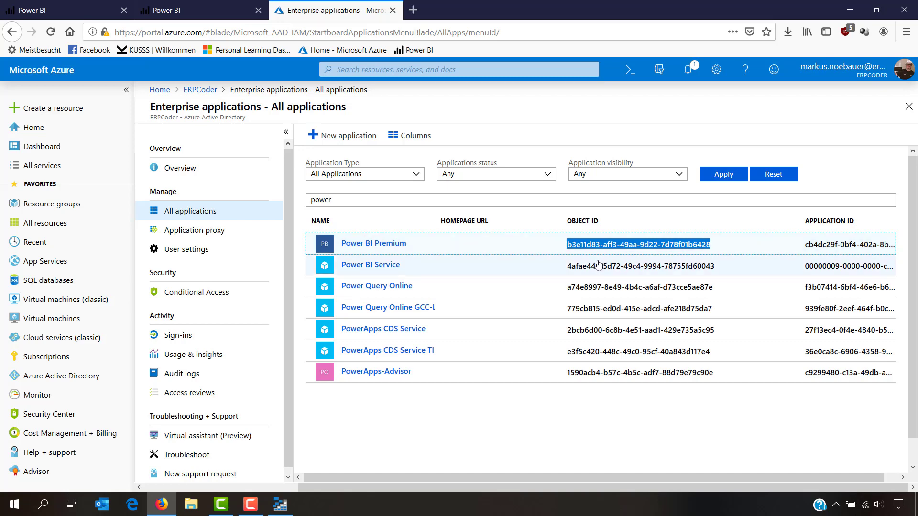
{"action": "left_click", "coordinate": [280, 504]}
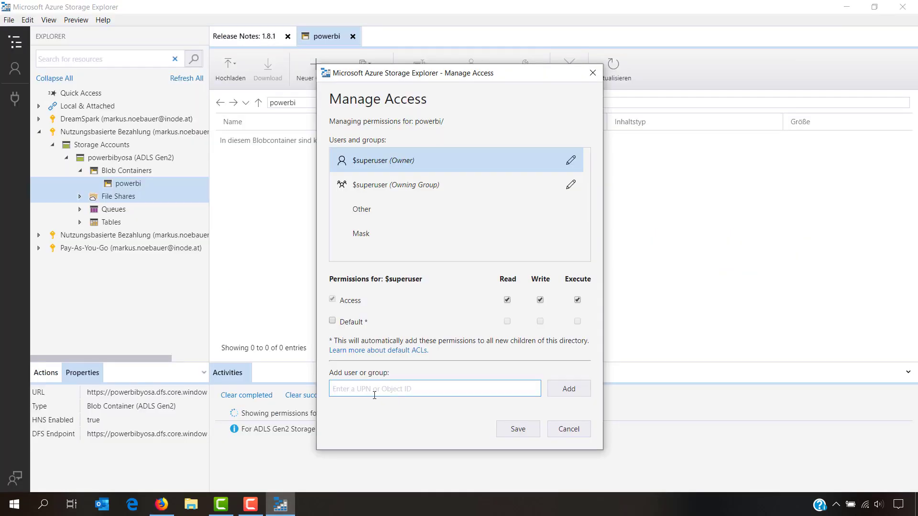
{"action": "key", "text": "ctrl+v"}
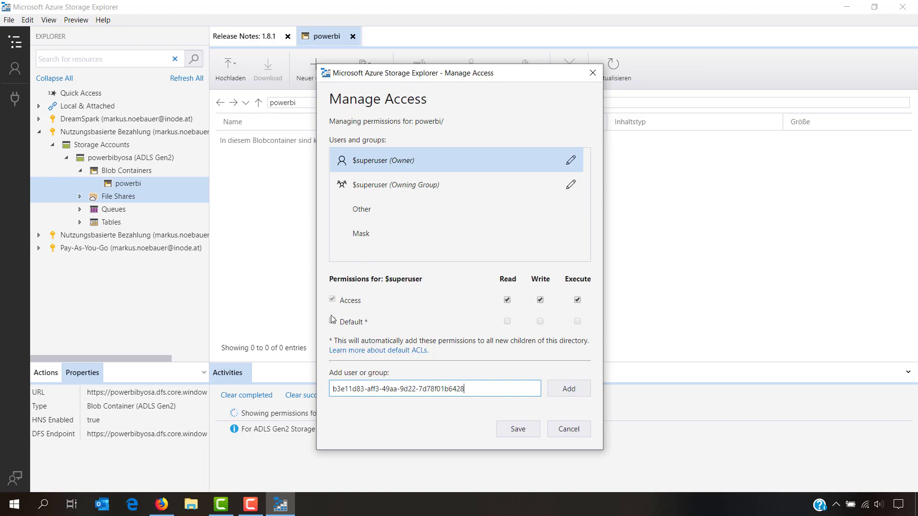
{"action": "left_click", "coordinate": [333, 320]}
{"action": "left_click", "coordinate": [559, 389]}
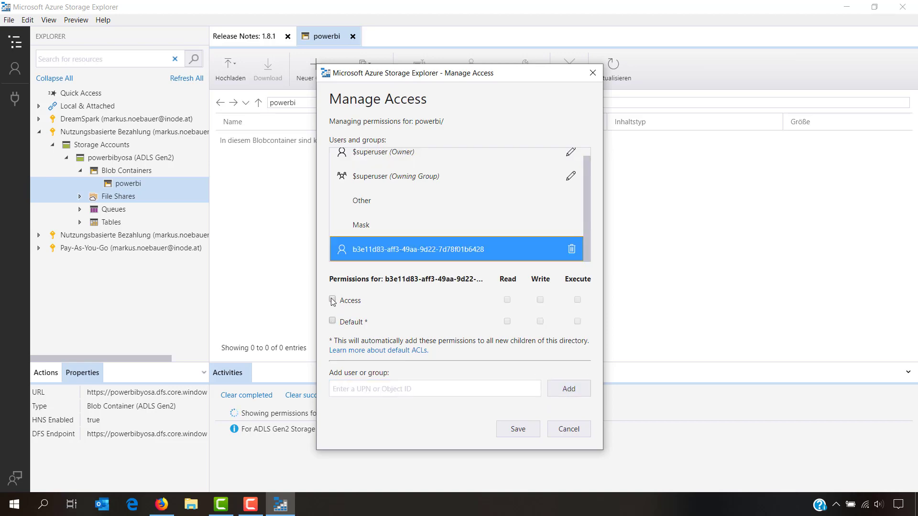
Enable Access and Default permissions for the added Power BI Premium entry, with Read, Write and Execute for both
{"action": "left_click", "coordinate": [332, 300]}
{"action": "double_click", "coordinate": [332, 322]}
{"action": "left_click", "coordinate": [332, 320]}
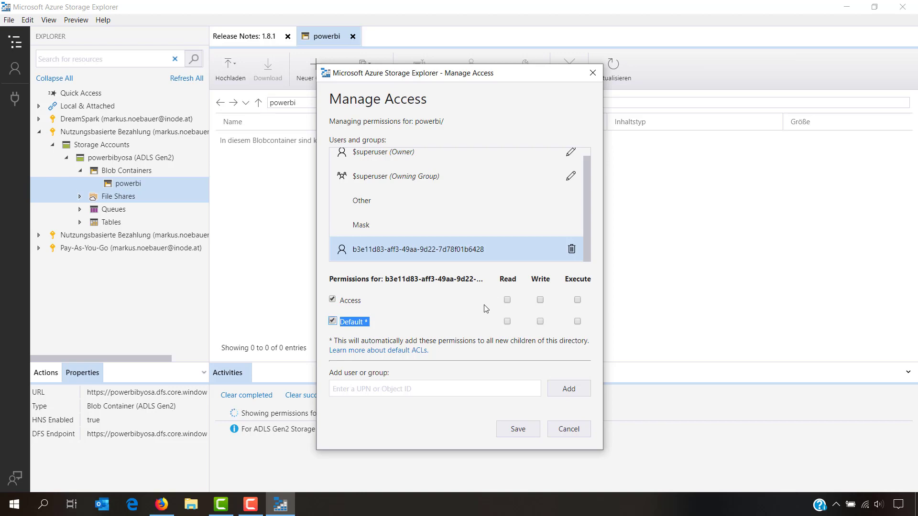
{"action": "left_click", "coordinate": [507, 300]}
{"action": "left_click", "coordinate": [540, 300]}
{"action": "left_click", "coordinate": [539, 322]}
{"action": "left_click", "coordinate": [577, 322]}
Copy the object ID of Power BI Service from the Azure portal and add it as a user in Storage Explorer's Manage Access dialog
{"action": "left_click", "coordinate": [162, 504]}
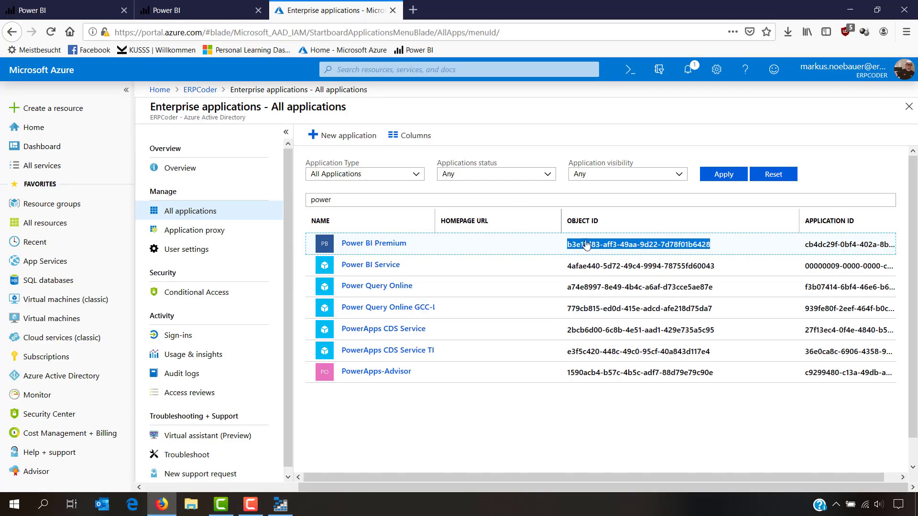
{"action": "mouse_move", "coordinate": [714, 267]}
{"action": "left_mouse_down"}
{"action": "mouse_move", "coordinate": [570, 269]}
{"action": "mouse_move", "coordinate": [717, 270]}
{"action": "left_mouse_up"}
{"action": "key", "text": "ctrl+c"}
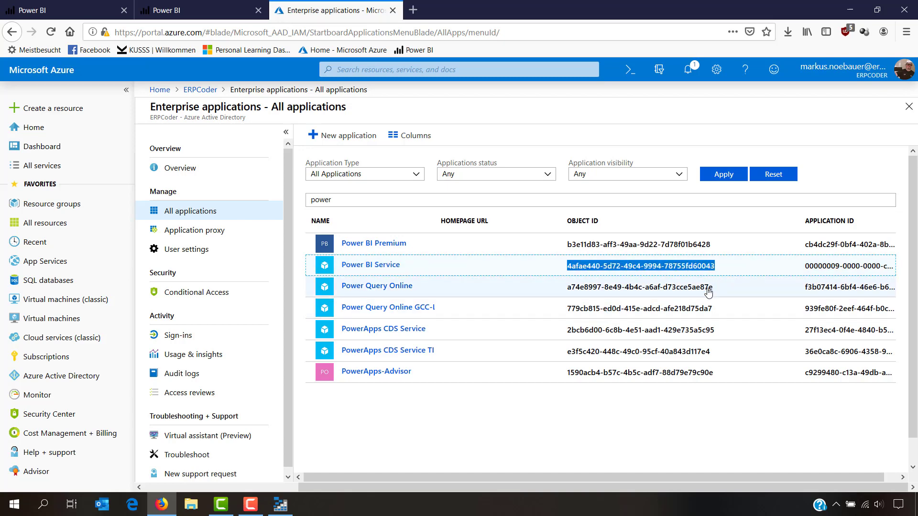
{"action": "left_click", "coordinate": [280, 504]}
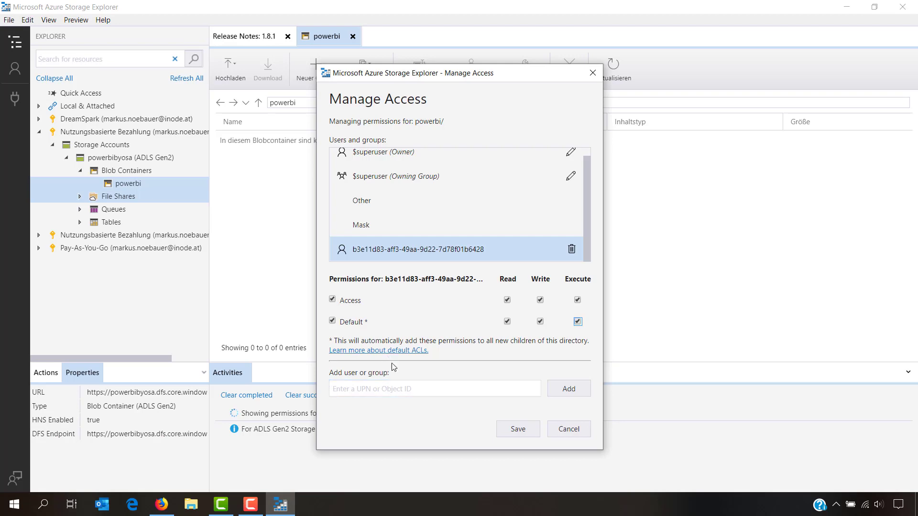
{"action": "left_click", "coordinate": [392, 388]}
{"action": "key", "text": "ctrl+v"}
{"action": "left_click", "coordinate": [572, 392]}
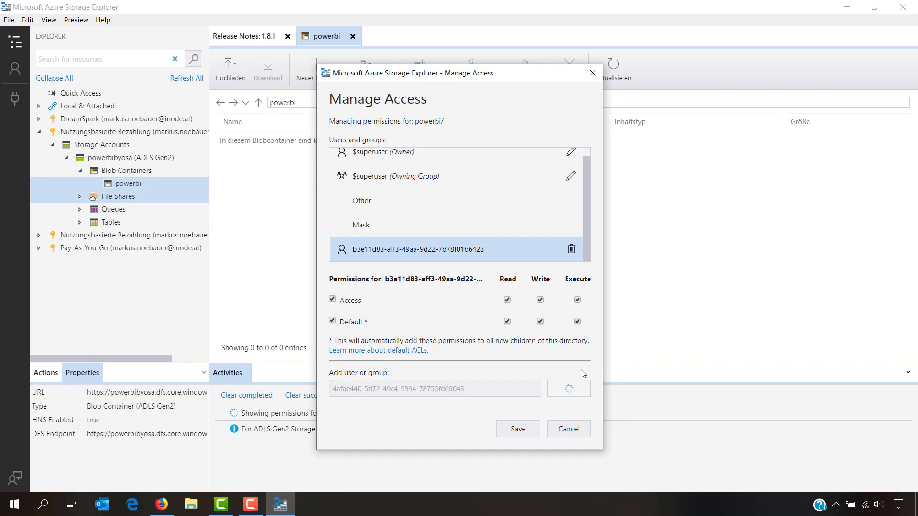
Enable Access and Default permissions for the Power BI Service entry, grant it Read, Write and Execute rights, and save the container's permissions
{"action": "left_click", "coordinate": [332, 300]}
{"action": "left_click", "coordinate": [333, 322]}
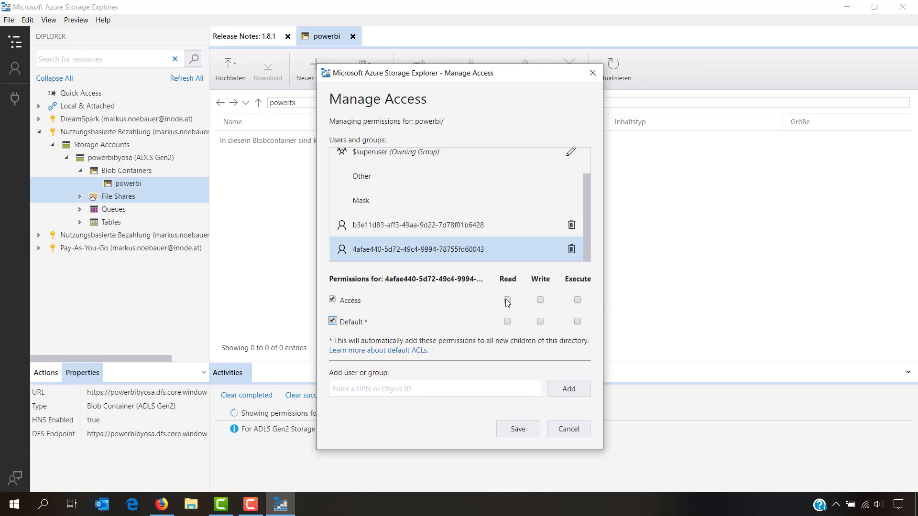
{"action": "left_click", "coordinate": [507, 300]}
{"action": "left_click", "coordinate": [507, 321]}
{"action": "left_click", "coordinate": [541, 299]}
{"action": "left_click", "coordinate": [577, 300]}
{"action": "left_click", "coordinate": [515, 431]}
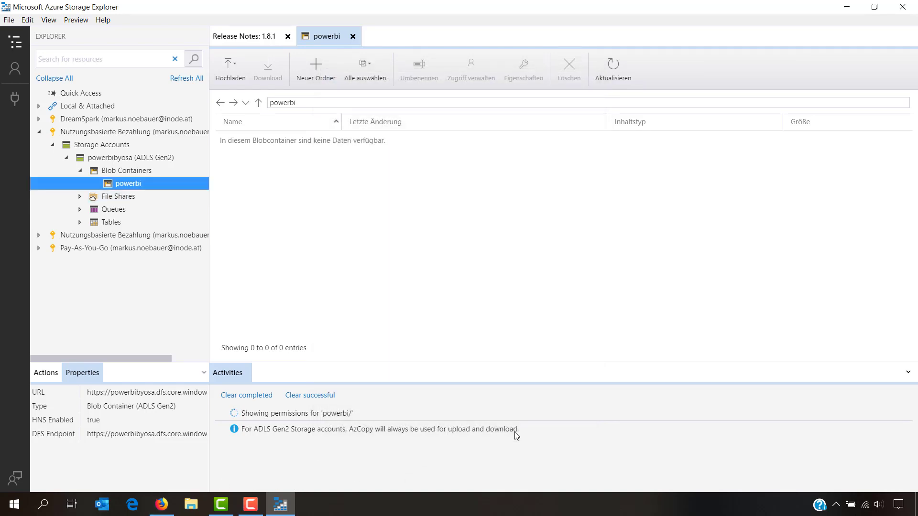
Copy the object ID of Power Query Online from the Azure portal and add it as a user in Storage Explorer's Manage Access dialog for powerbi
{"action": "right_click", "coordinate": [153, 185]}
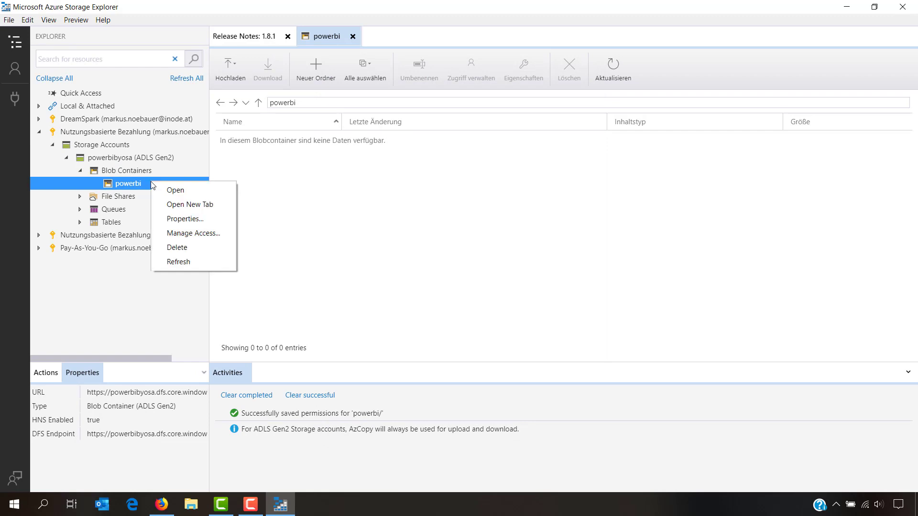
{"action": "left_click", "coordinate": [188, 234]}
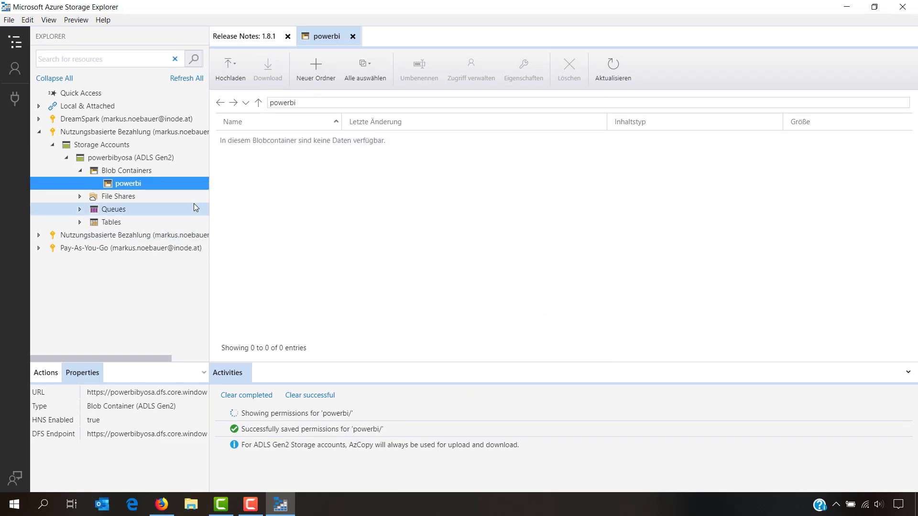
{"action": "left_click", "coordinate": [162, 505]}
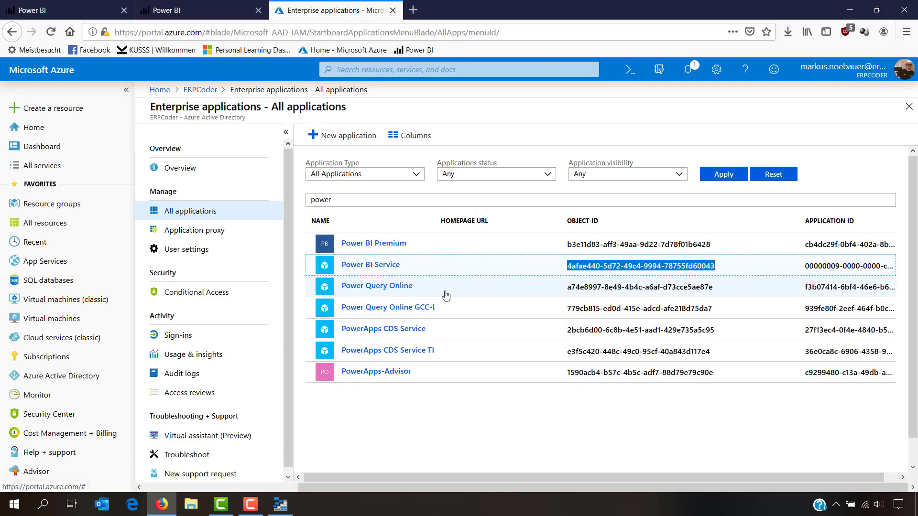
{"action": "mouse_move", "coordinate": [717, 289]}
{"action": "left_mouse_down"}
{"action": "mouse_move", "coordinate": [568, 293]}
{"action": "mouse_move", "coordinate": [714, 297]}
{"action": "left_mouse_up"}
{"action": "key", "text": "ctrl+c"}
{"action": "left_click", "coordinate": [280, 504]}
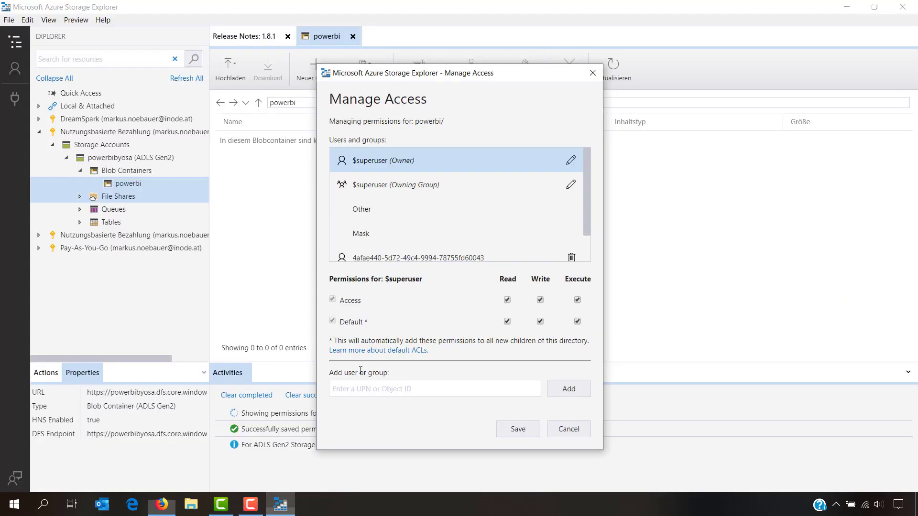
{"action": "left_click", "coordinate": [395, 383]}
{"action": "key", "text": "ctrl+v"}
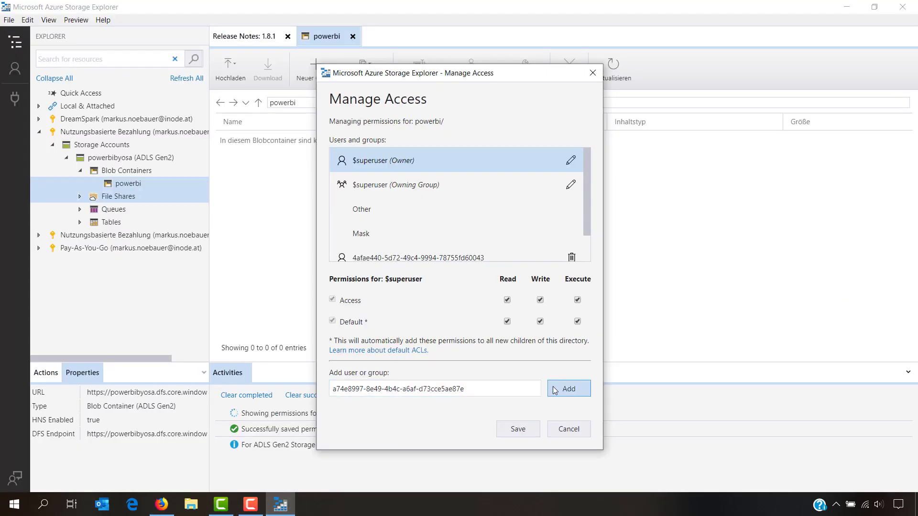
{"action": "left_click", "coordinate": [568, 388]}
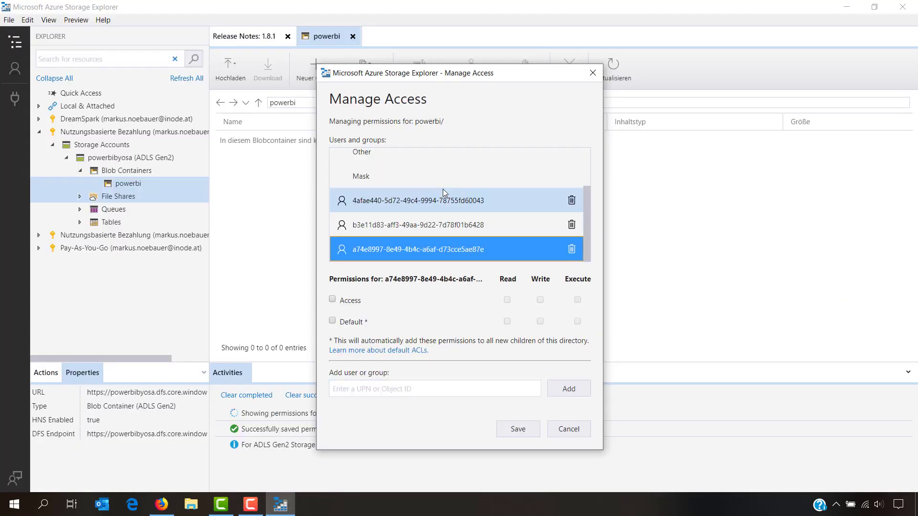
Enable Access and Default permissions for the Power Query Online entry with Read, Write and Execute for both, and save the container's permissions
{"action": "left_click", "coordinate": [332, 299]}
{"action": "left_click", "coordinate": [333, 322]}
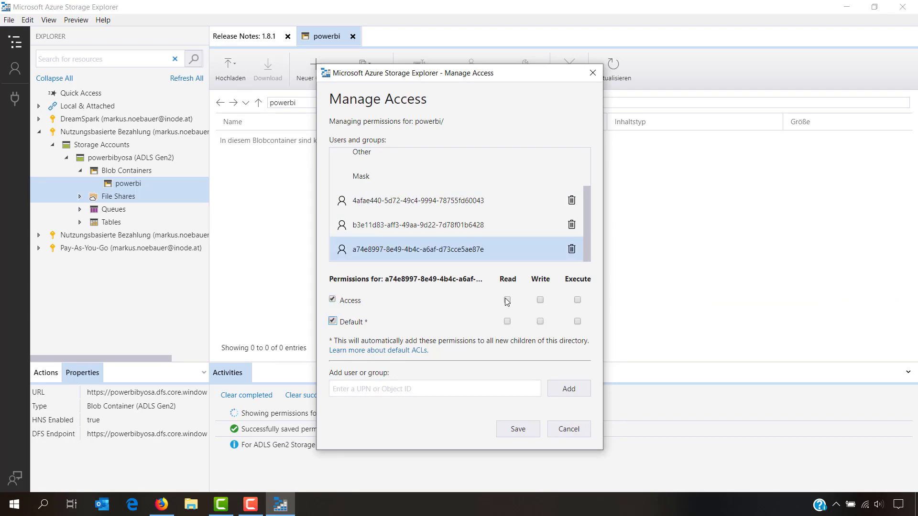
{"action": "left_click", "coordinate": [507, 299]}
{"action": "left_click", "coordinate": [507, 321]}
{"action": "left_click", "coordinate": [539, 300]}
{"action": "left_click", "coordinate": [540, 321]}
{"action": "left_click", "coordinate": [577, 299]}
{"action": "left_click", "coordinate": [578, 322]}
{"action": "left_click", "coordinate": [519, 429]}
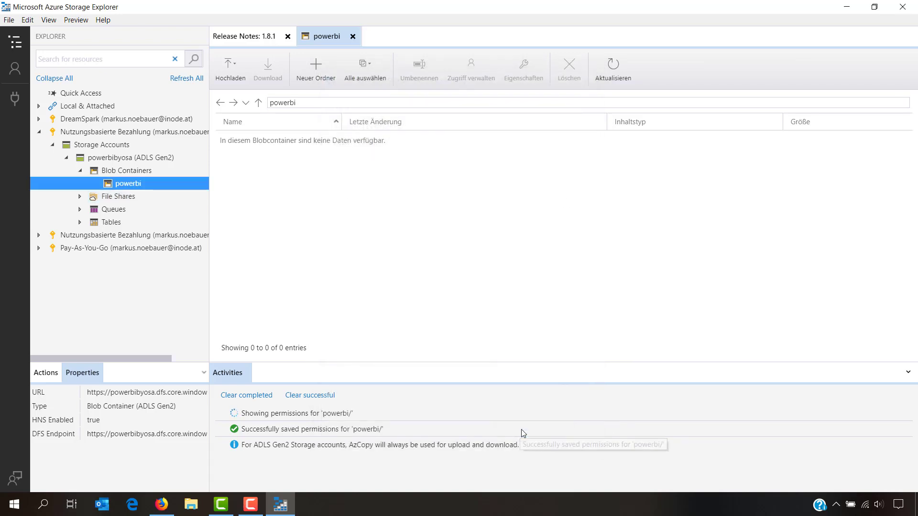
Review the permissions of the three added service entries in the powerbi container's Manage Access dialog, and close it without saving
{"action": "right_click", "coordinate": [130, 190]}
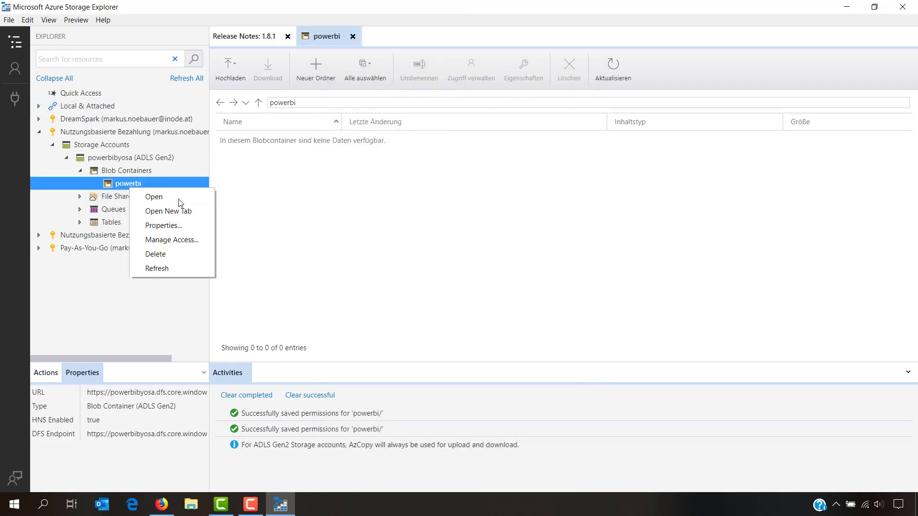
{"action": "left_click", "coordinate": [187, 238]}
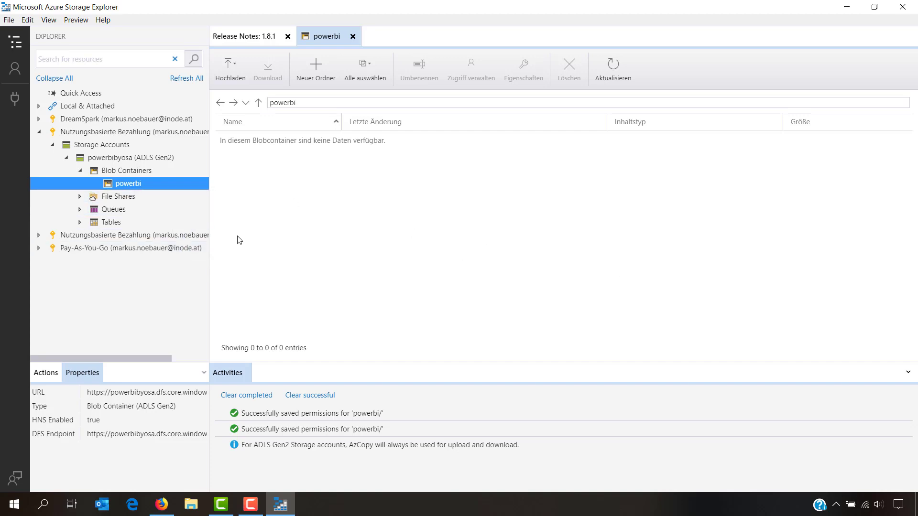
{"action": "scroll", "coordinate": [584, 231], "scroll_direction": "down", "scroll_amount": 3}
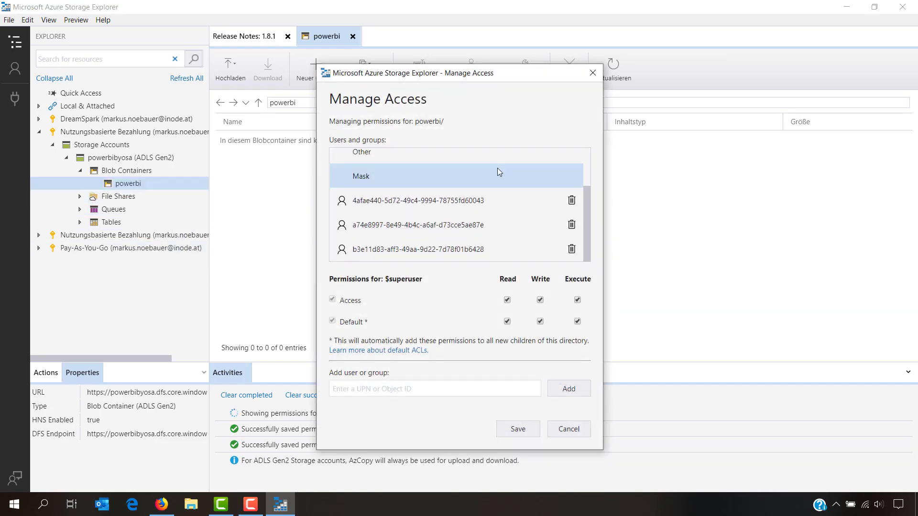
{"action": "left_click", "coordinate": [461, 209]}
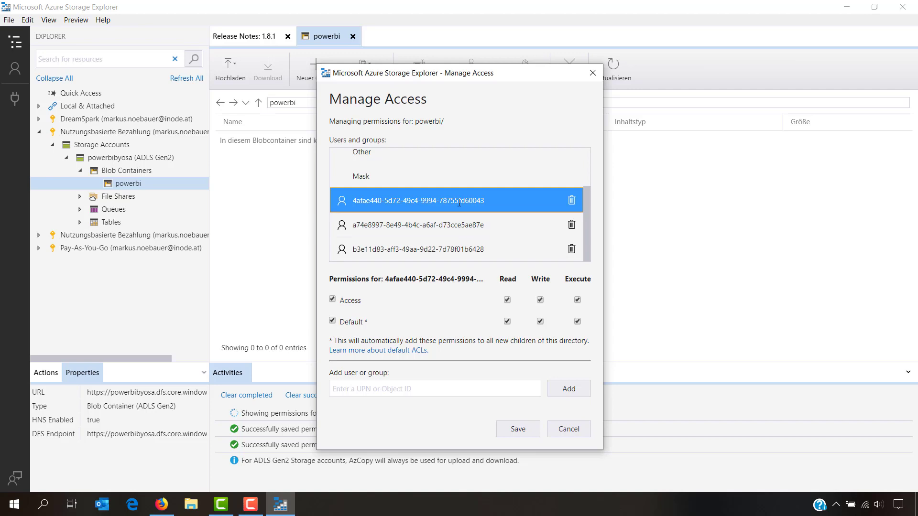
{"action": "left_click", "coordinate": [456, 226]}
{"action": "left_click", "coordinate": [451, 247]}
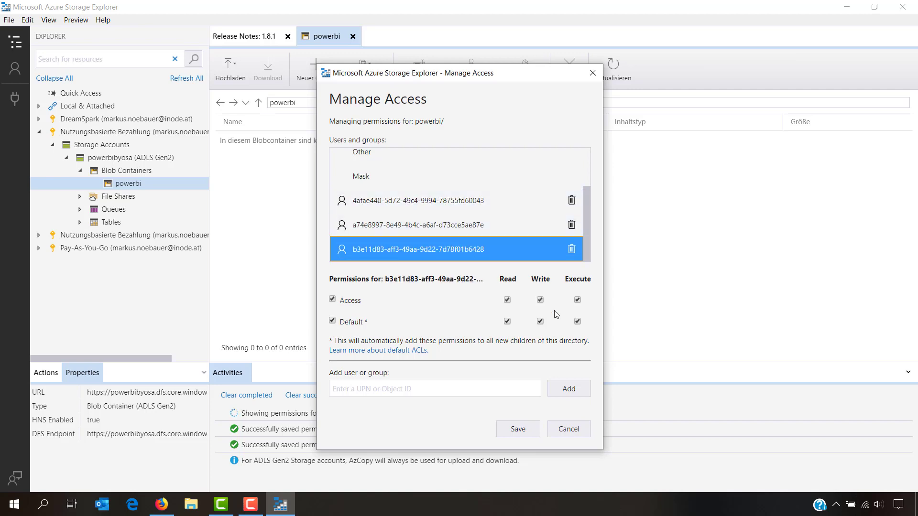
{"action": "left_click", "coordinate": [490, 201]}
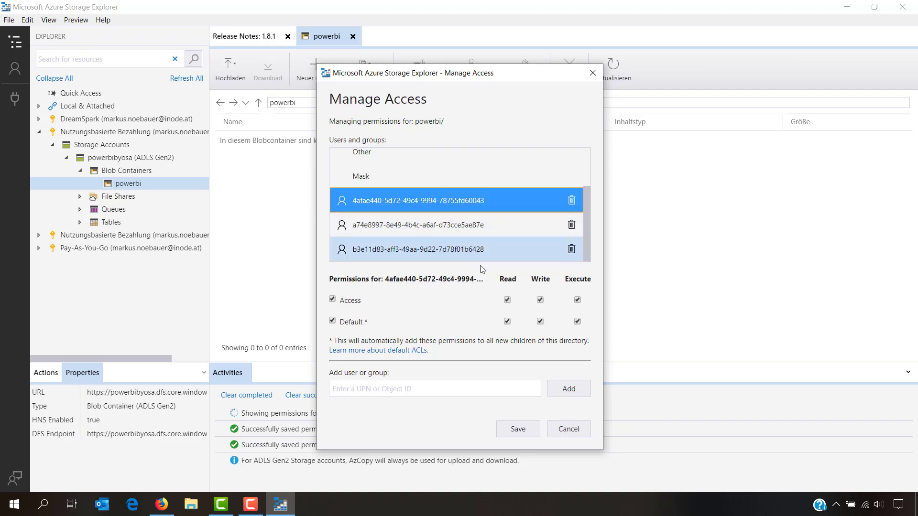
{"action": "left_click", "coordinate": [511, 222]}
{"action": "left_click", "coordinate": [505, 246]}
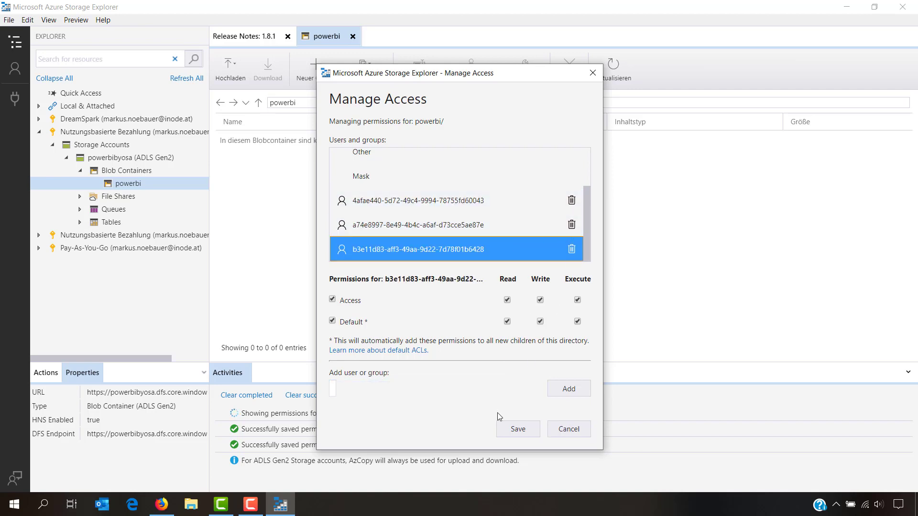
{"action": "left_click", "coordinate": [573, 432]}
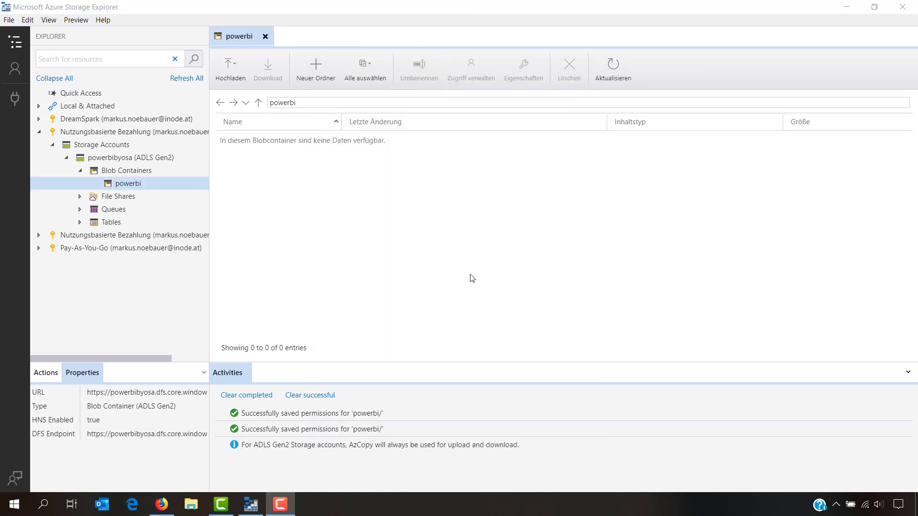
Grant Other the Execute right under Access for the powerbi container and save the permissions
{"action": "right_click", "coordinate": [128, 183]}
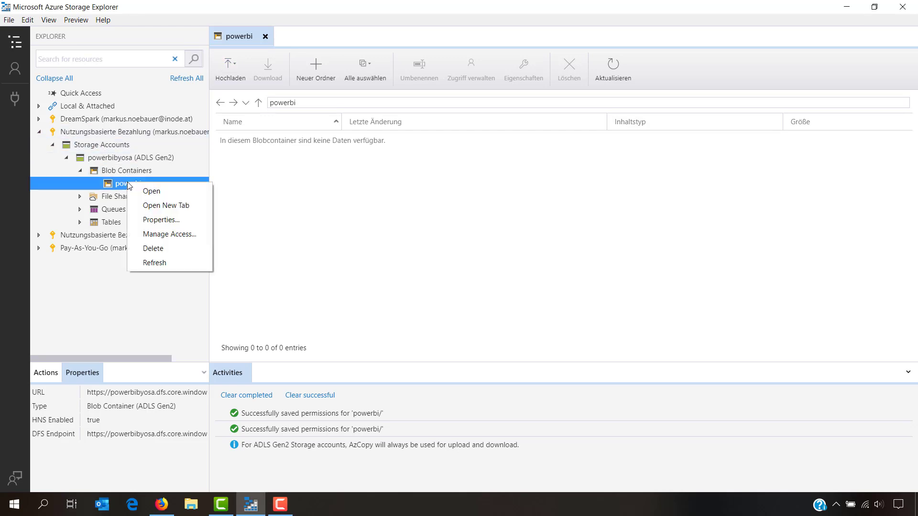
{"action": "left_click", "coordinate": [191, 234]}
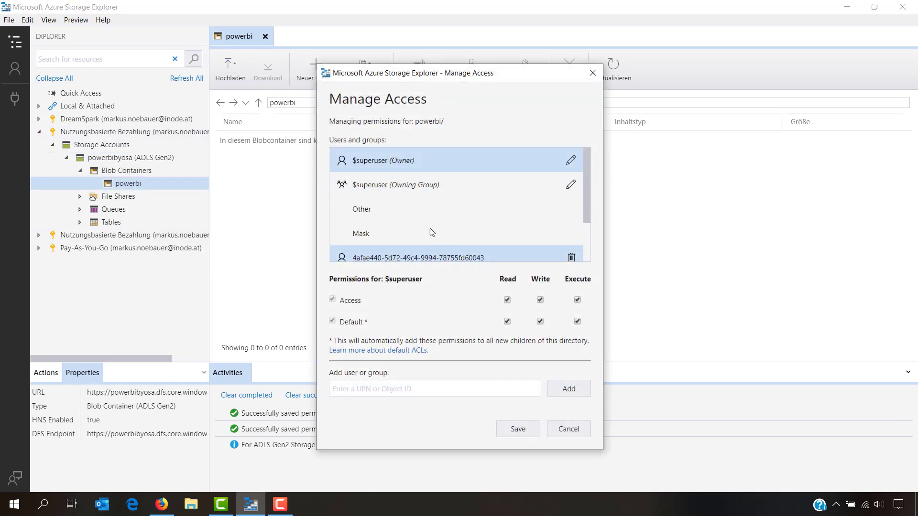
{"action": "left_click", "coordinate": [427, 213]}
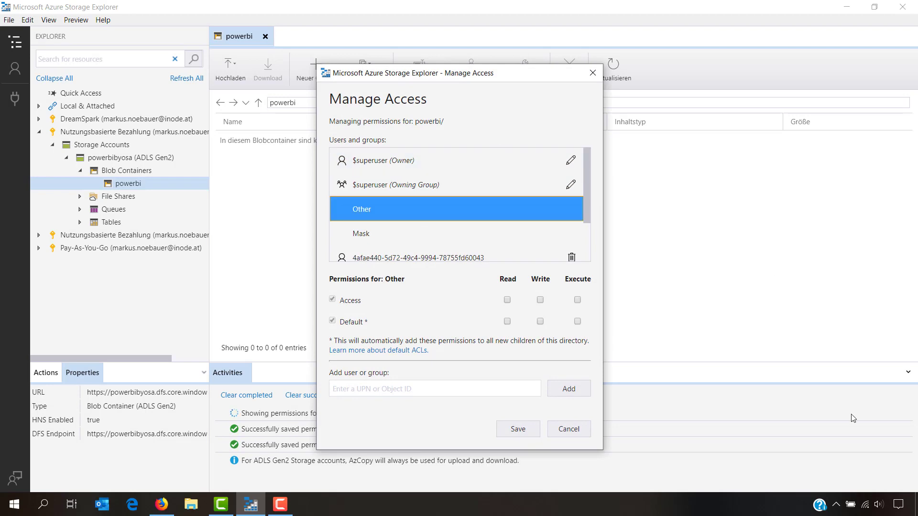
{"action": "left_click", "coordinate": [578, 300]}
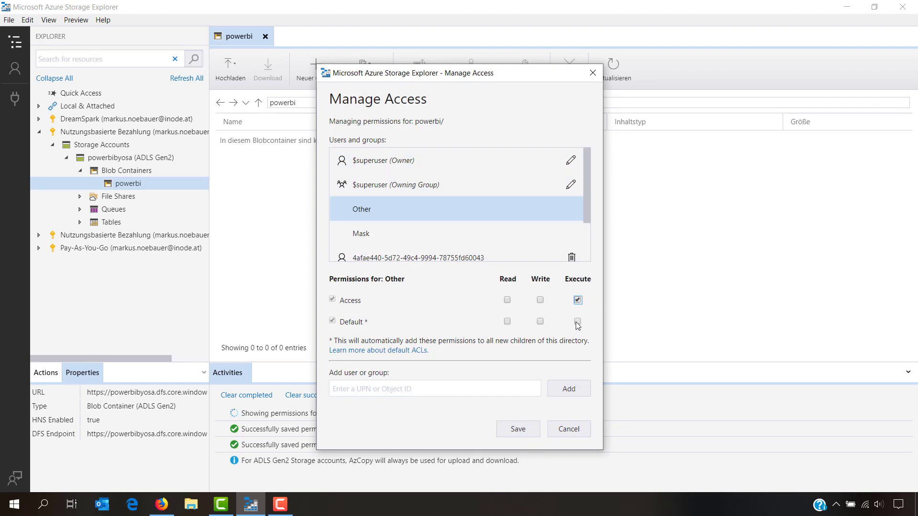
{"action": "left_click", "coordinate": [518, 430]}
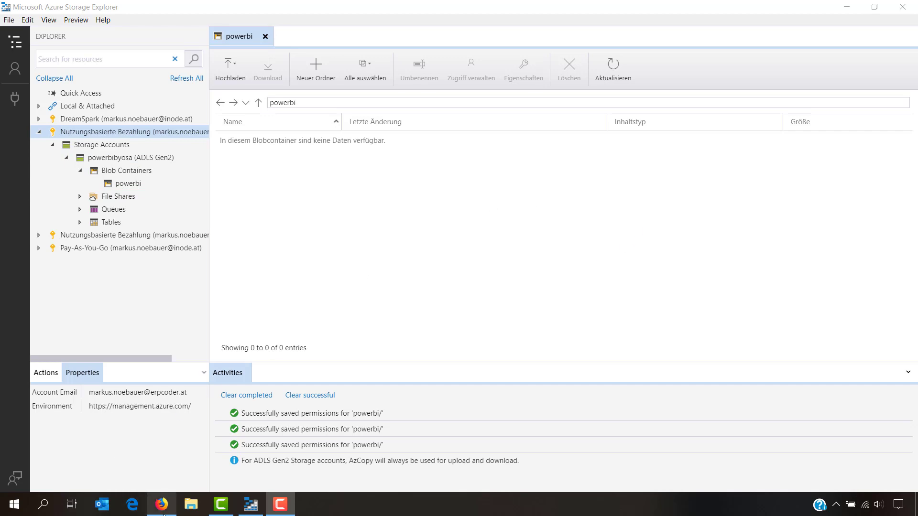
Switch to Power BI in the browser and start connecting Azure Data Lake Storage Gen2 from the admin portal's dataflow settings
{"action": "left_click", "coordinate": [160, 459]}
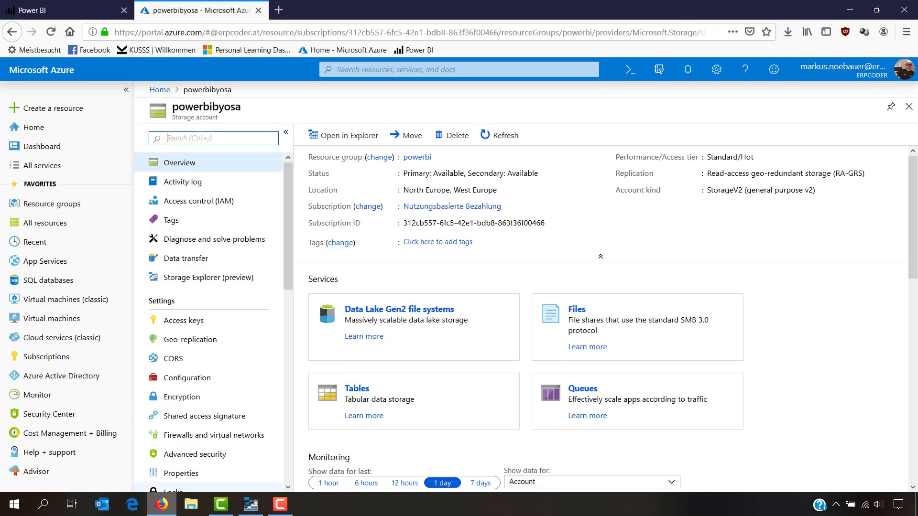
{"action": "left_click", "coordinate": [62, 6]}
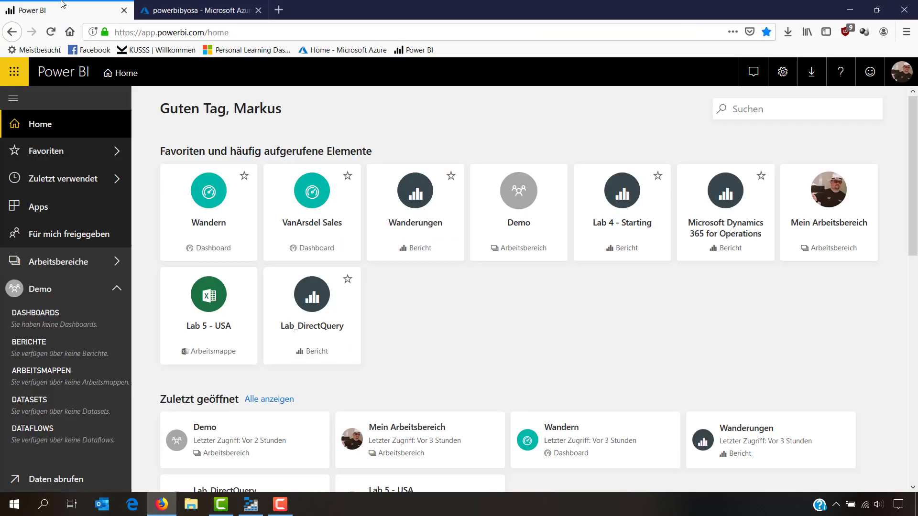
{"action": "left_click", "coordinate": [790, 72]}
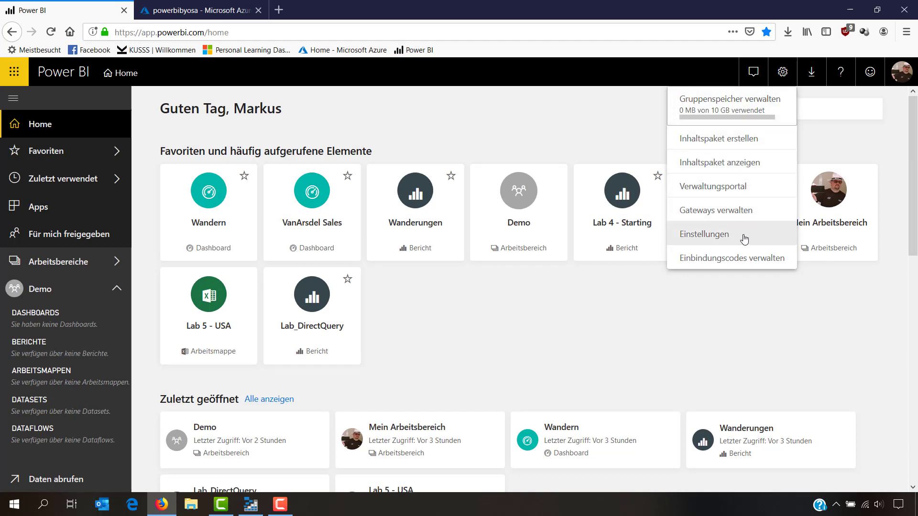
{"action": "left_click", "coordinate": [738, 187]}
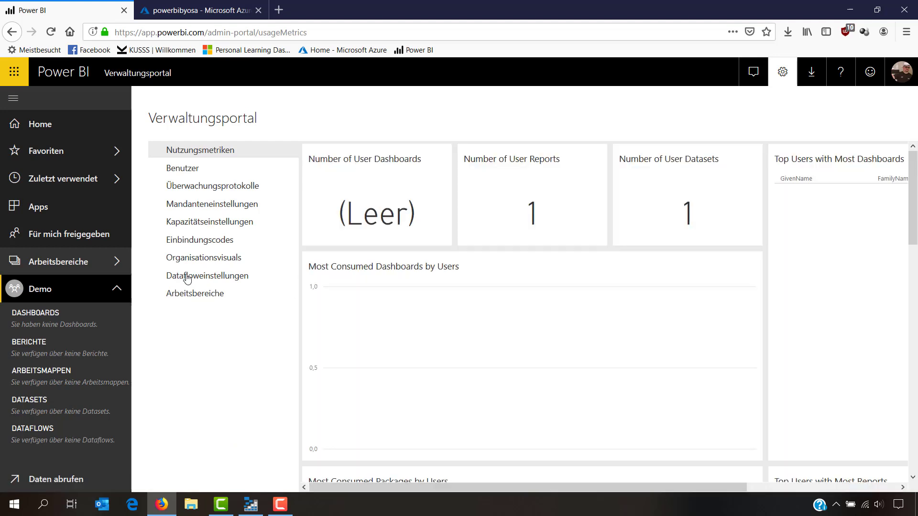
{"action": "left_click", "coordinate": [187, 278]}
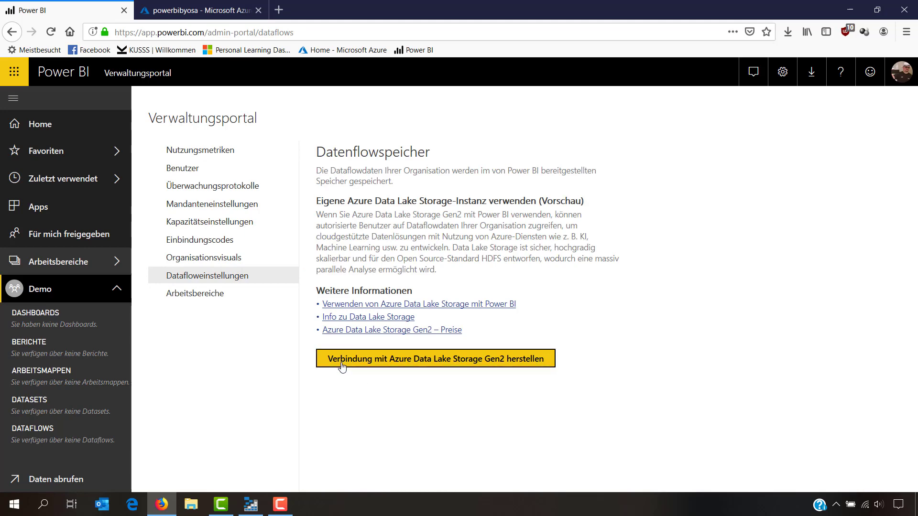
{"action": "left_click", "coordinate": [539, 366]}
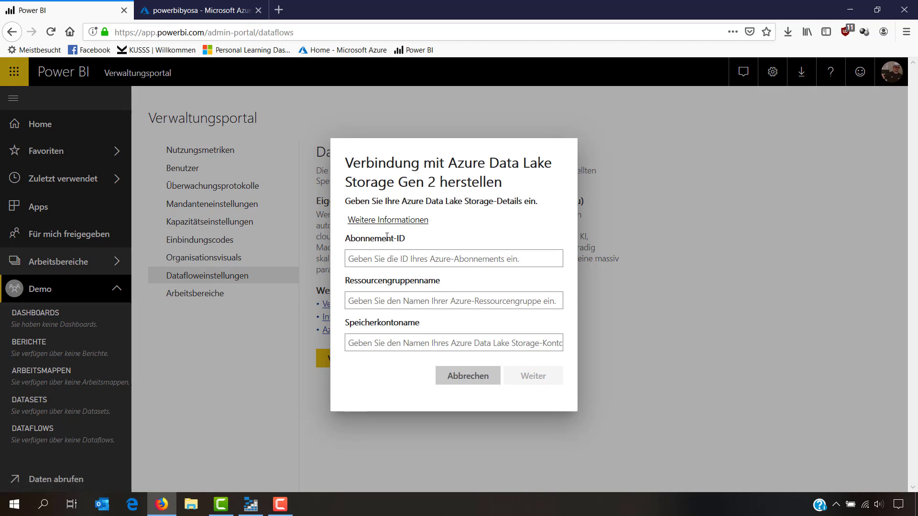
Copy the subscription ID of Nutzungsbasierte Bezahlung from the Azure portal and paste it as the Abonnement-ID in Power BI's connection dialog
{"action": "left_click", "coordinate": [388, 257]}
{"action": "left_click", "coordinate": [224, 14]}
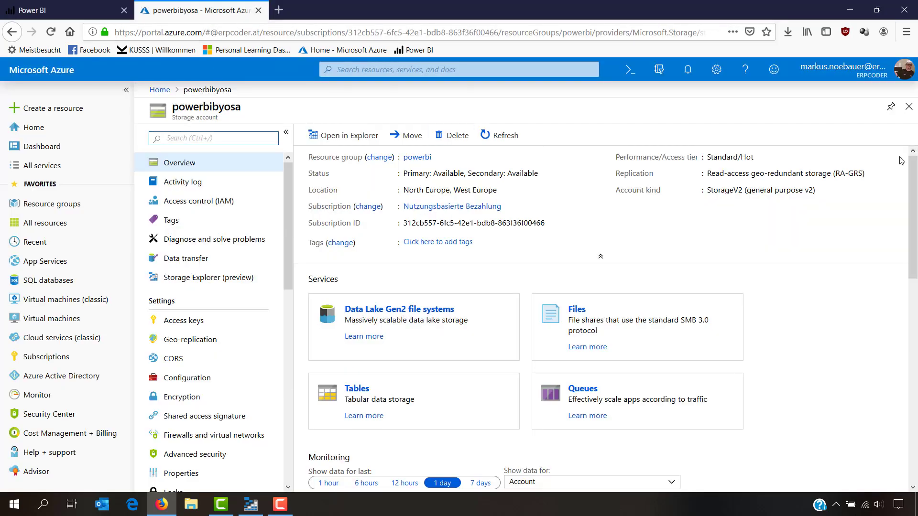
{"action": "left_click", "coordinate": [909, 107]}
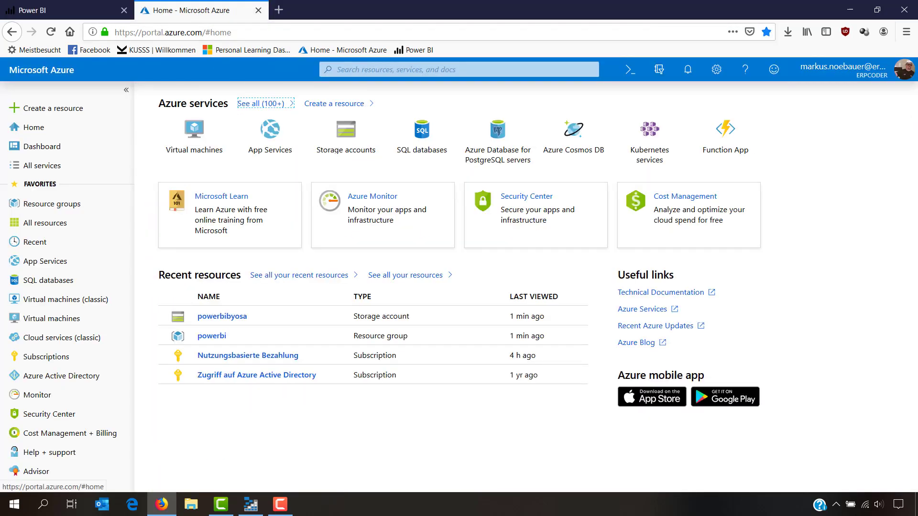
{"action": "left_click", "coordinate": [274, 356]}
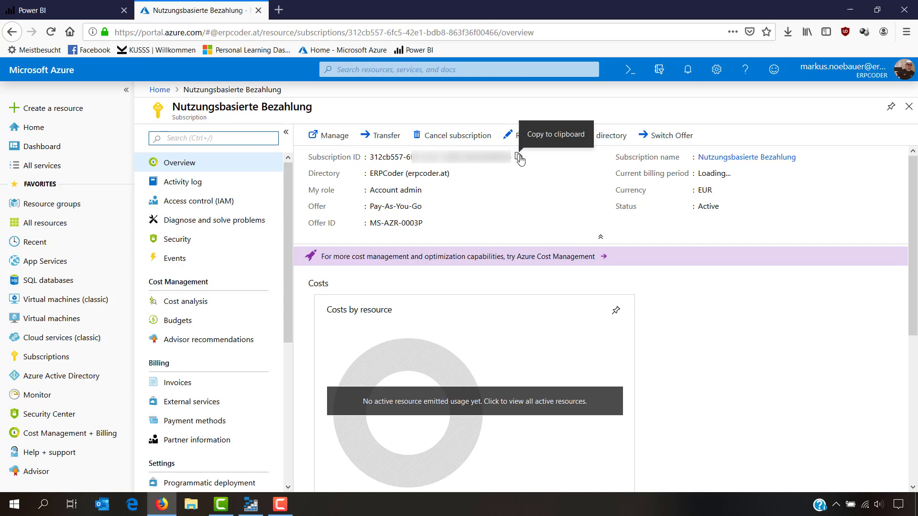
{"action": "left_click", "coordinate": [519, 158]}
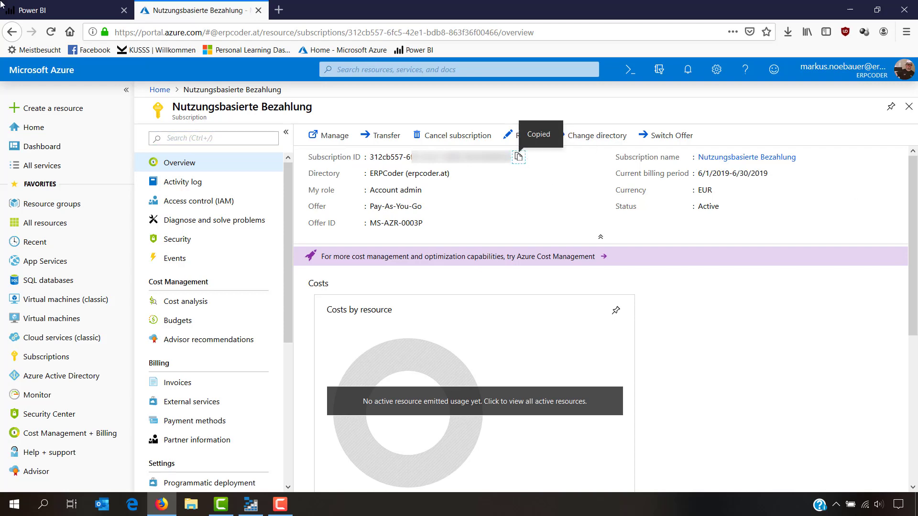
{"action": "left_click", "coordinate": [37, 7]}
{"action": "right_click", "coordinate": [407, 253]}
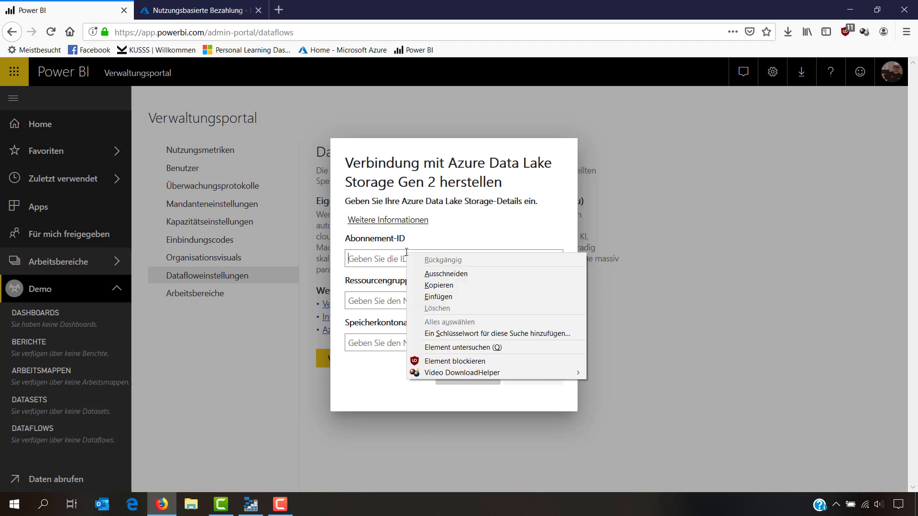
{"action": "left_click", "coordinate": [435, 297]}
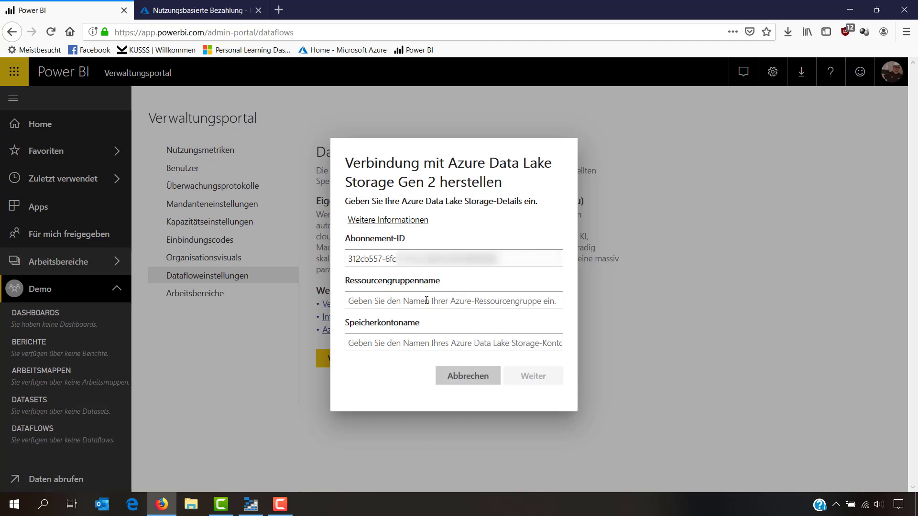
Look up the resource group in the Azure portal and enter powerbi as the Ressourcengruppenname in Power BI's connection dialog
{"action": "left_click", "coordinate": [179, 12]}
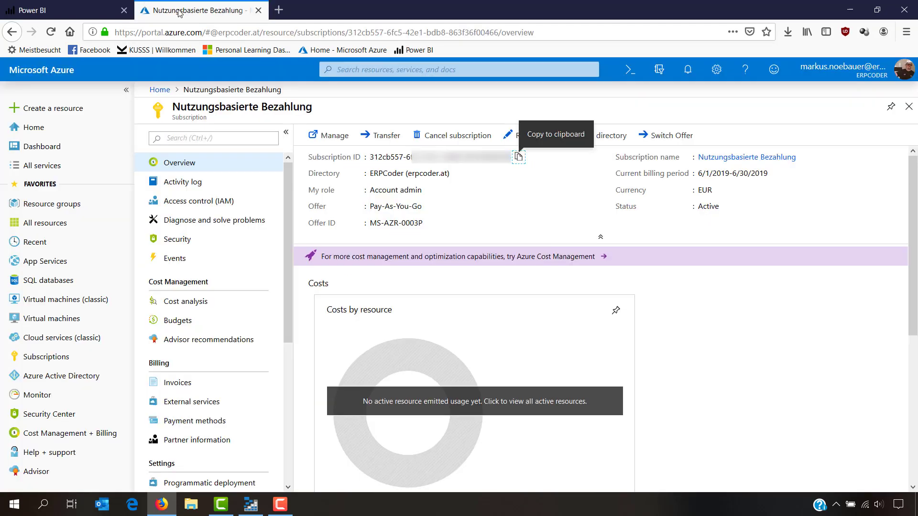
{"action": "left_click", "coordinate": [53, 206]}
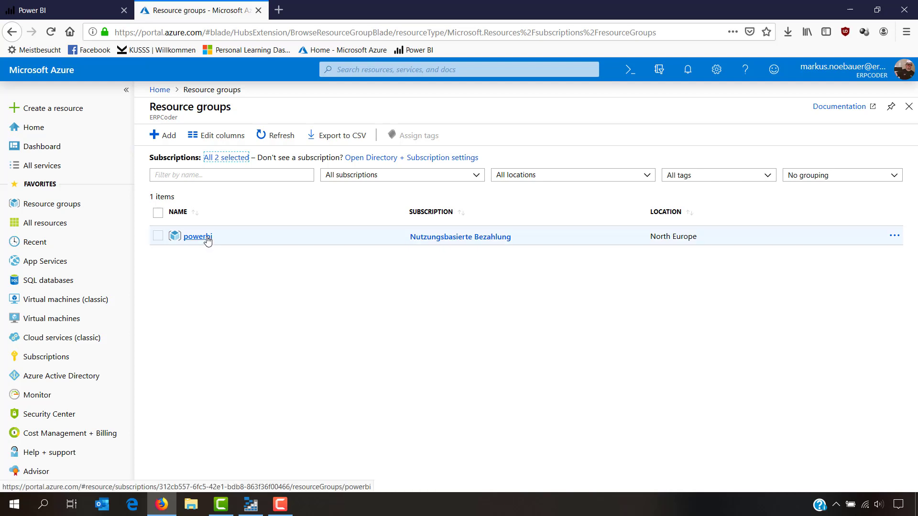
{"action": "left_click", "coordinate": [67, 3]}
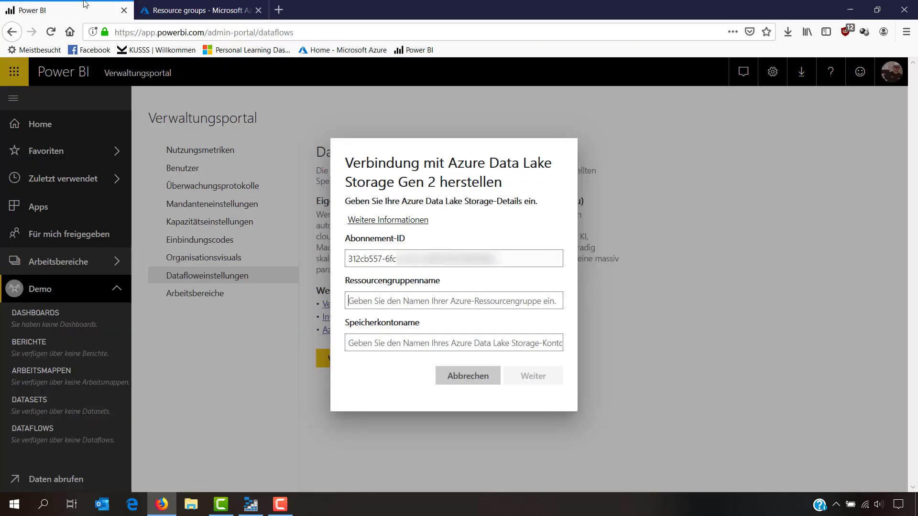
{"action": "type", "text": "po"}
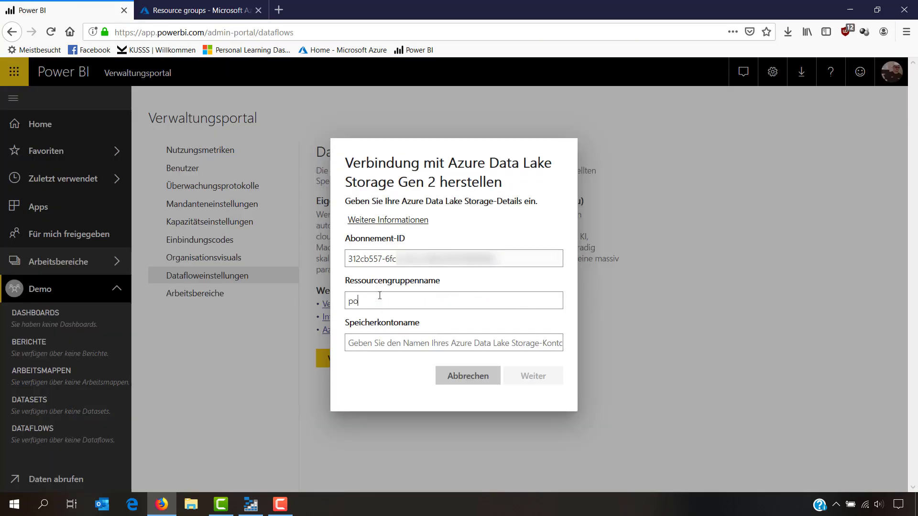
{"action": "type", "text": "werbi"}
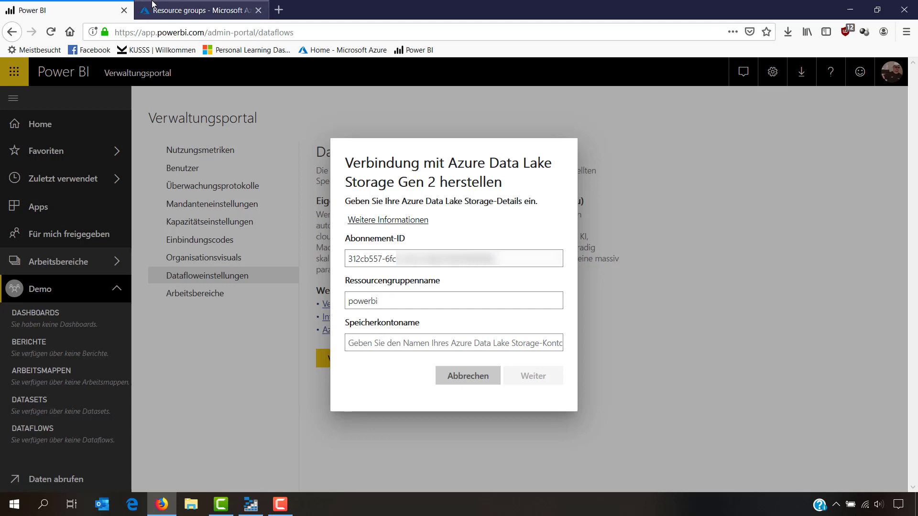
Look up the storage account in Azure's powerbi resource group, enter powerbibyosa as the Speicherkontoname in Power BI, and submit the connection
{"action": "left_click", "coordinate": [196, 10]}
{"action": "left_click", "coordinate": [190, 239]}
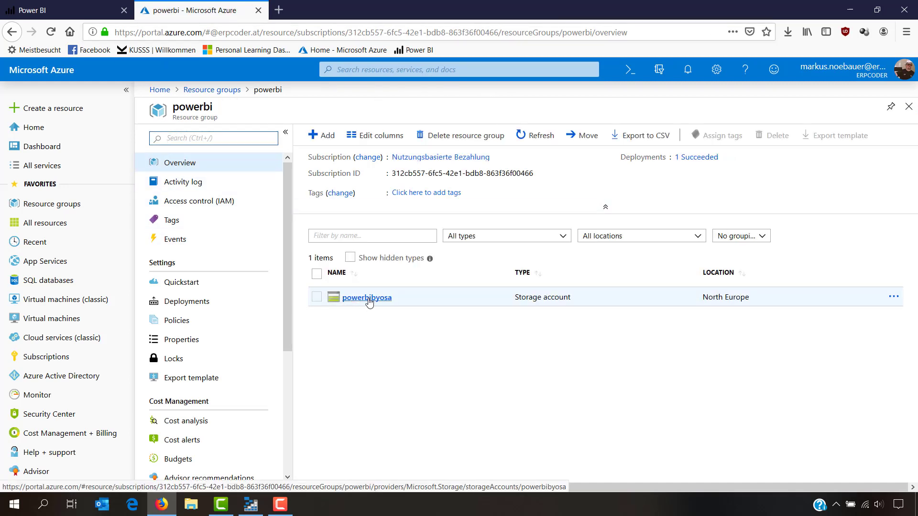
{"action": "left_click", "coordinate": [46, 10]}
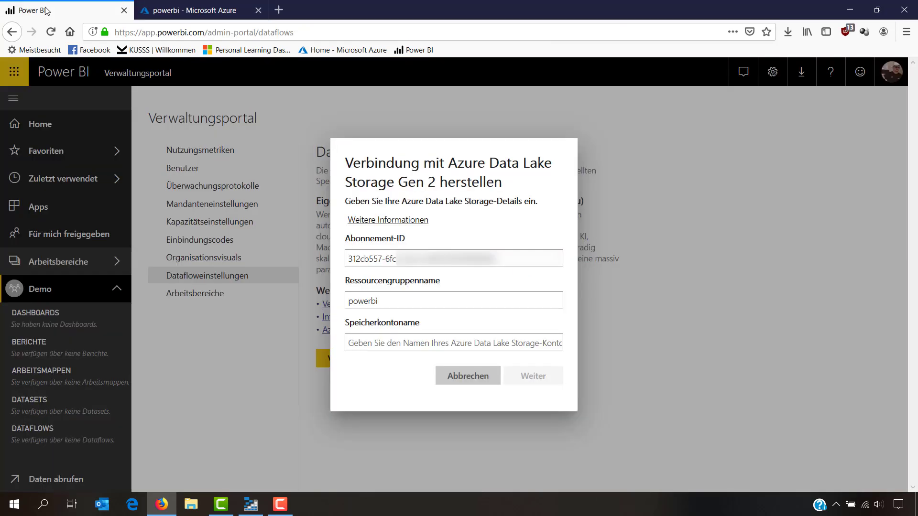
{"action": "left_click", "coordinate": [371, 337]}
{"action": "type", "text": "p"}
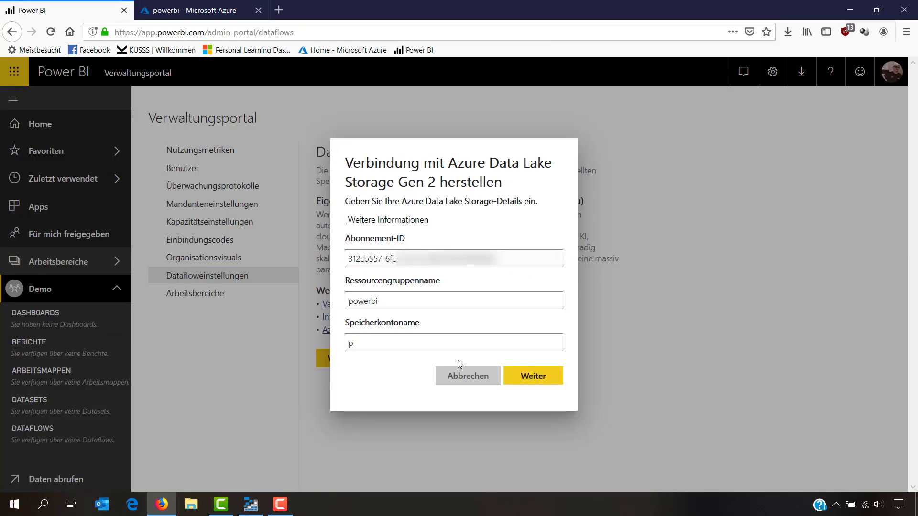
{"action": "type", "text": "owerbibyosa"}
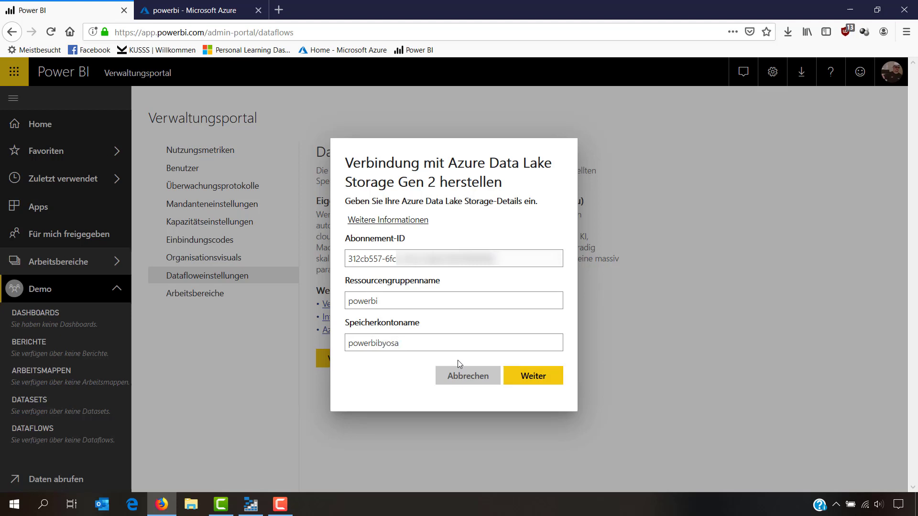
{"action": "left_click", "coordinate": [536, 377]}
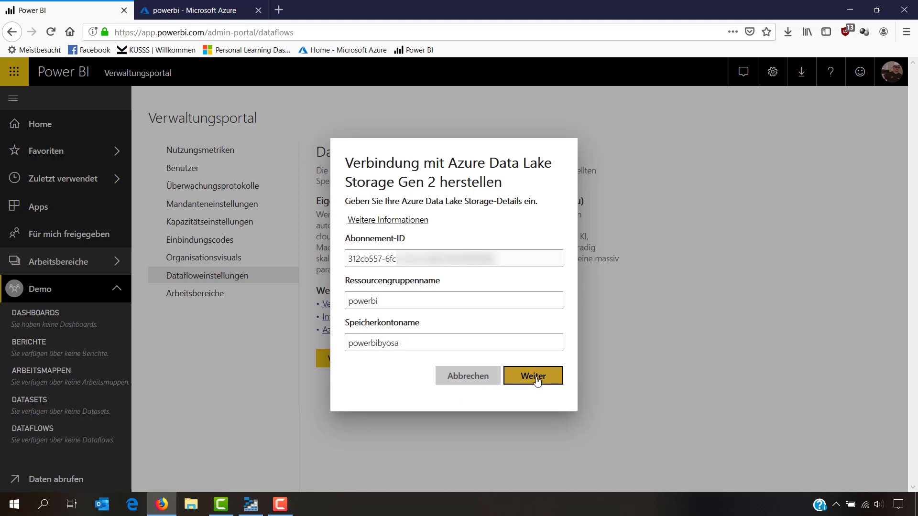
{"action": "left_click", "coordinate": [536, 380]}
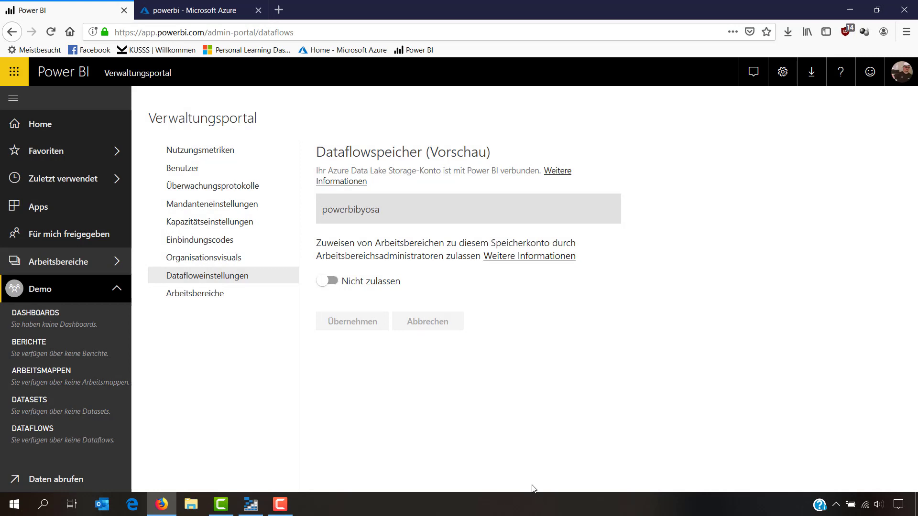
Allow workspace administrators to assign workspaces to the powerbibyosa storage account and apply the change
{"action": "left_click", "coordinate": [331, 281]}
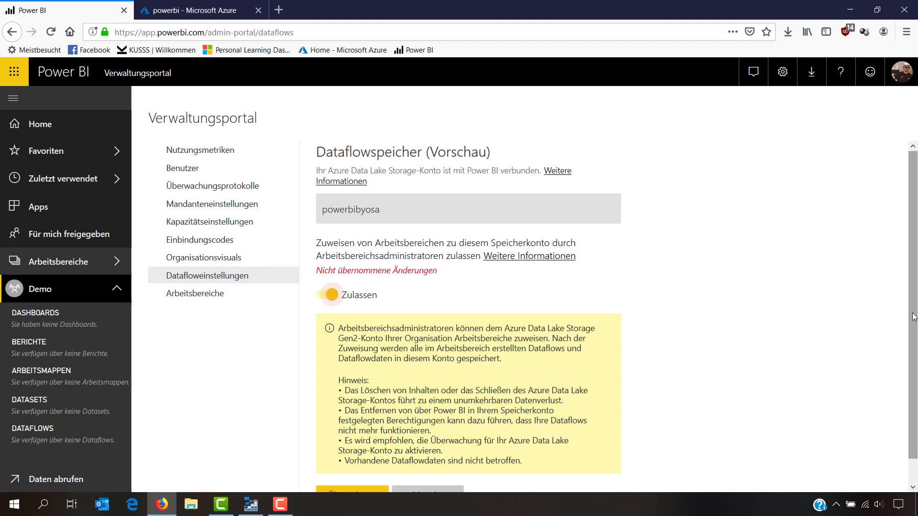
{"action": "scroll", "coordinate": [526, 383], "scroll_direction": "down", "scroll_amount": 1}
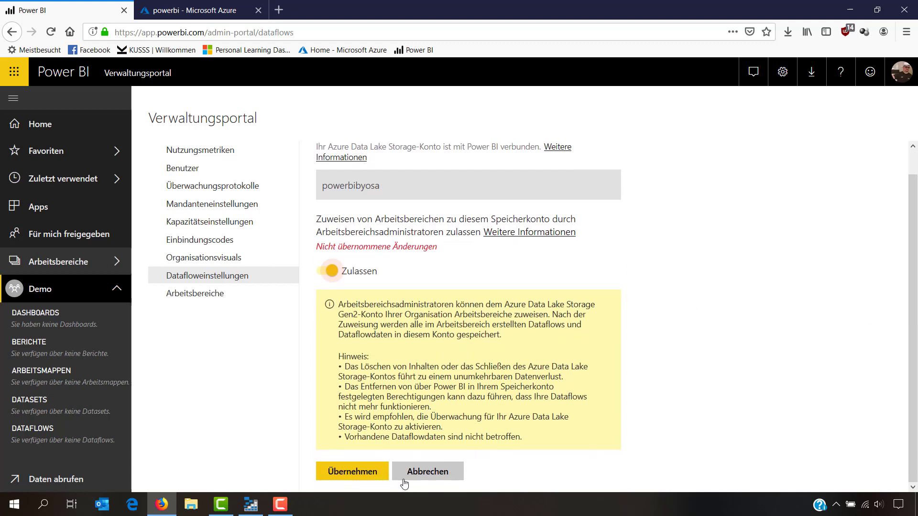
{"action": "left_click", "coordinate": [360, 477]}
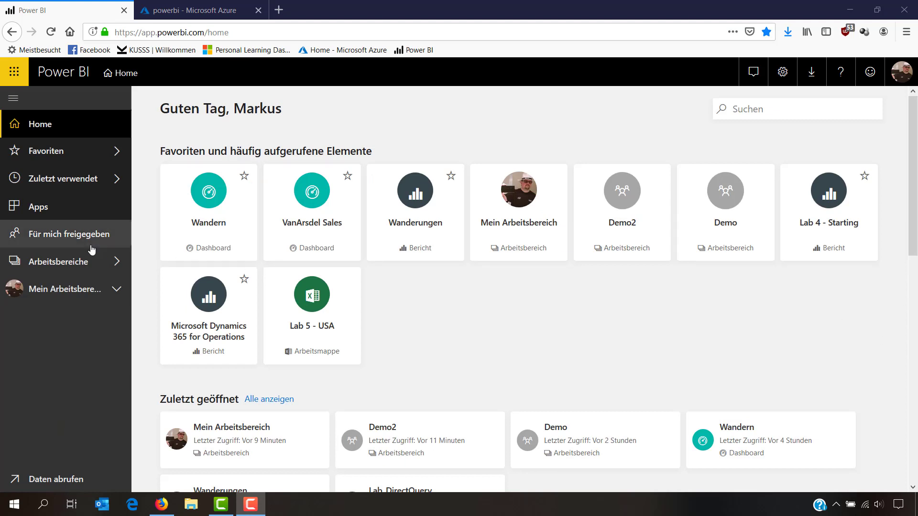
Start creating an app workspace and name it PowerBI Dataflow Test
{"action": "left_click", "coordinate": [116, 263]}
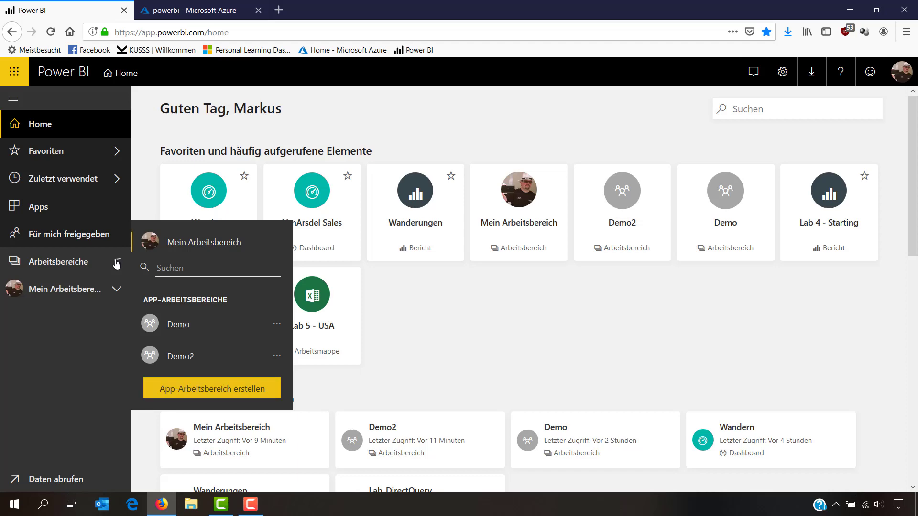
{"action": "left_click", "coordinate": [192, 388]}
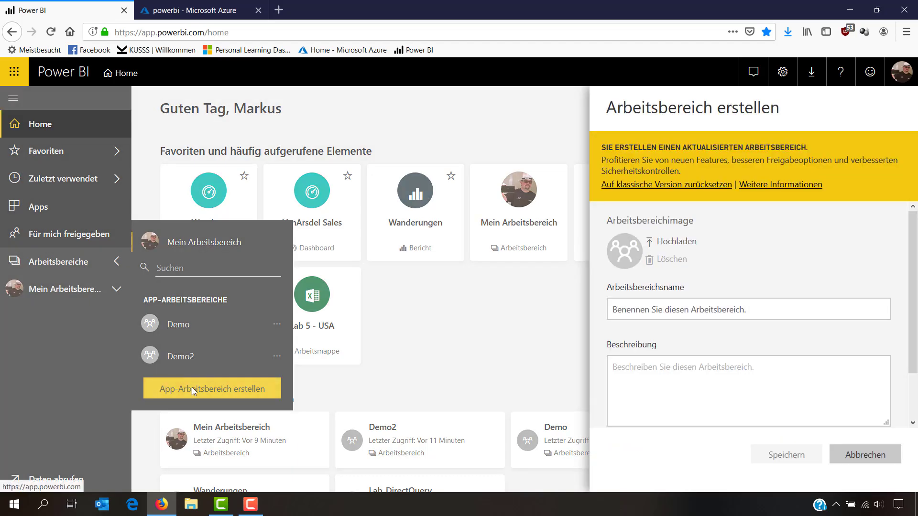
{"action": "left_click", "coordinate": [621, 310]}
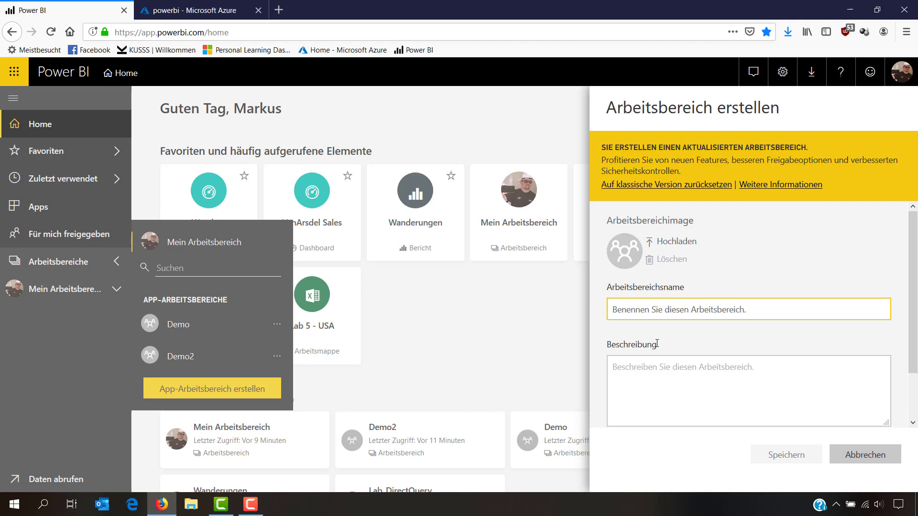
{"action": "type", "text": "Power"}
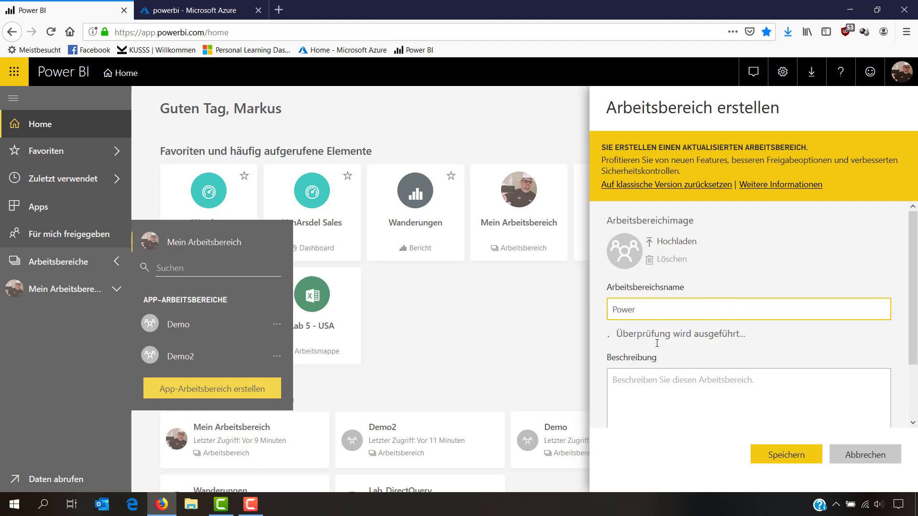
{"action": "type", "text": "BI Dataflo"}
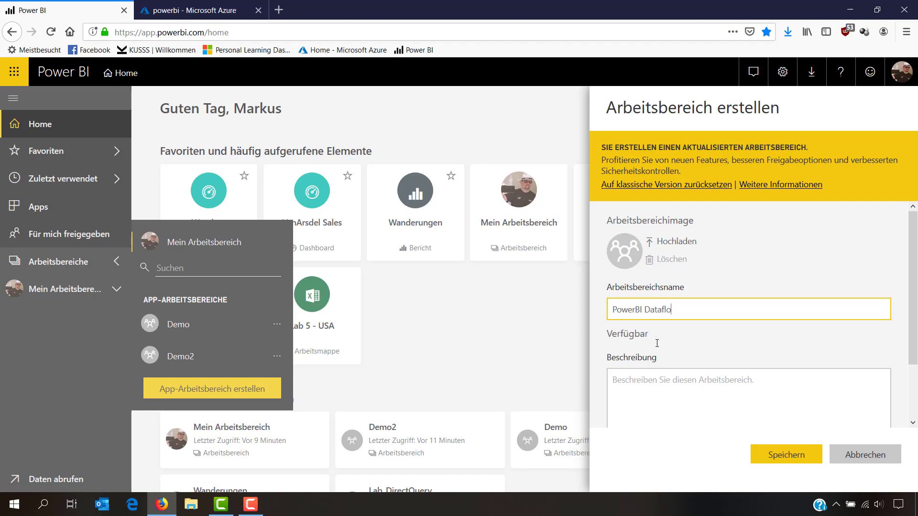
{"action": "type", "text": "w Test"}
Turn on Dataflowspeicher (Vorschau) in the new workspace's advanced settings, save the workspace and collapse the workspace list
{"action": "scroll", "coordinate": [746, 287], "scroll_direction": "down", "scroll_amount": 3}
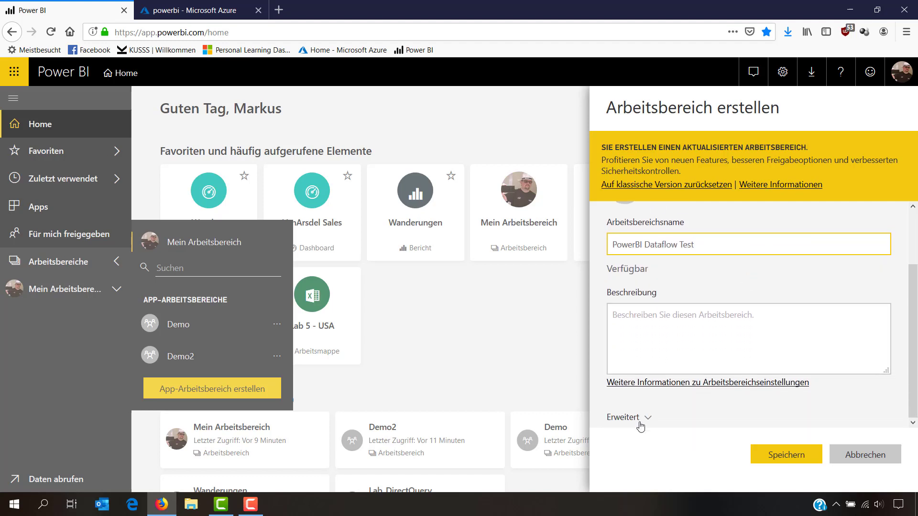
{"action": "left_click", "coordinate": [647, 423]}
{"action": "scroll", "coordinate": [858, 343], "scroll_direction": "down", "scroll_amount": 5}
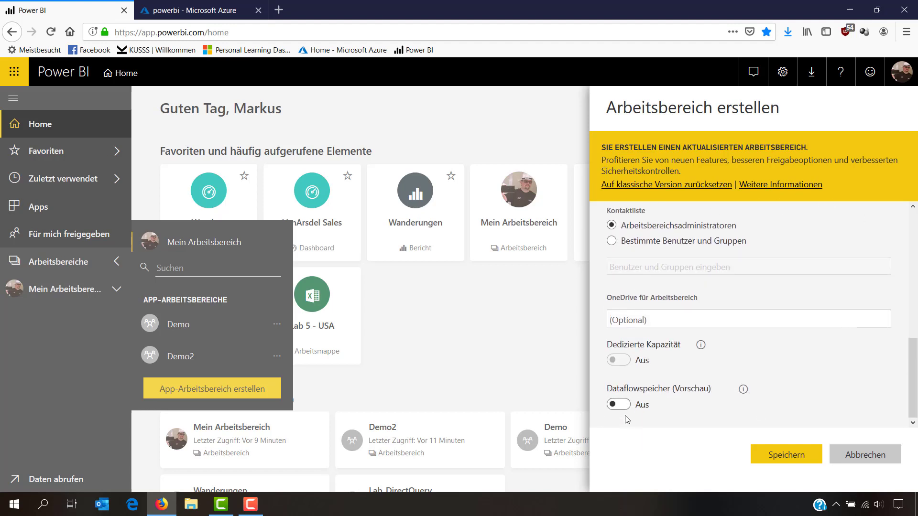
{"action": "left_click", "coordinate": [621, 405]}
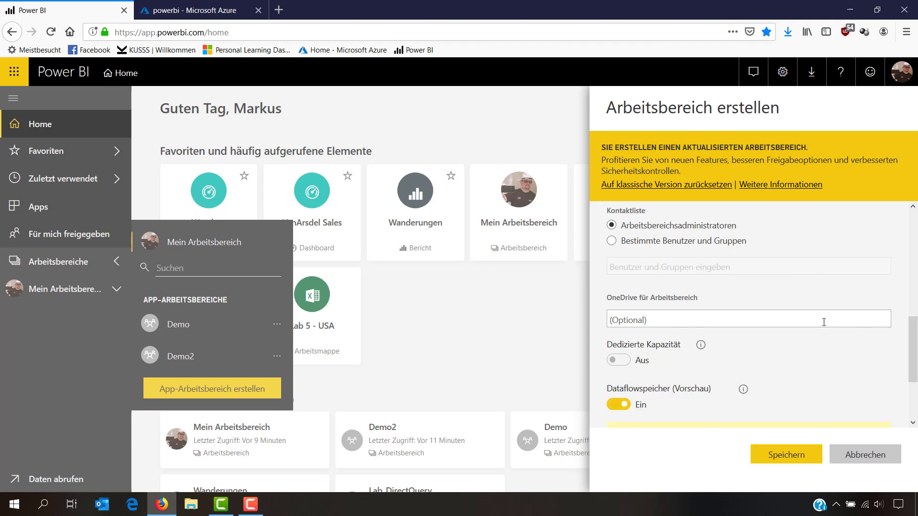
{"action": "scroll", "coordinate": [823, 322], "scroll_direction": "down", "scroll_amount": 3}
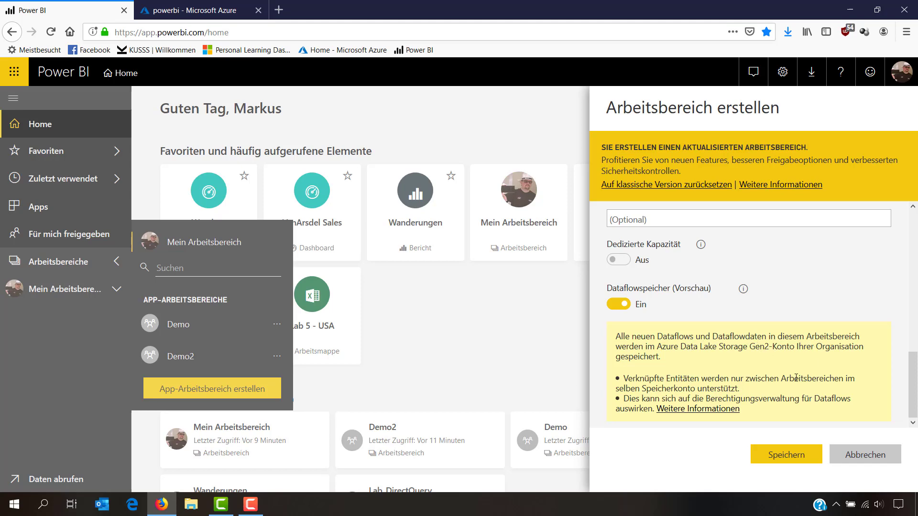
{"action": "scroll", "coordinate": [790, 356], "scroll_direction": "up", "scroll_amount": 5}
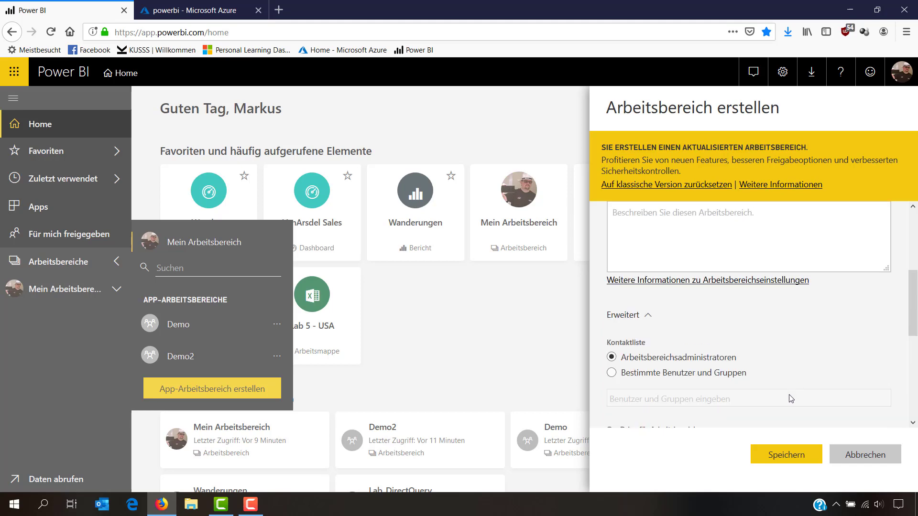
{"action": "left_click", "coordinate": [781, 458]}
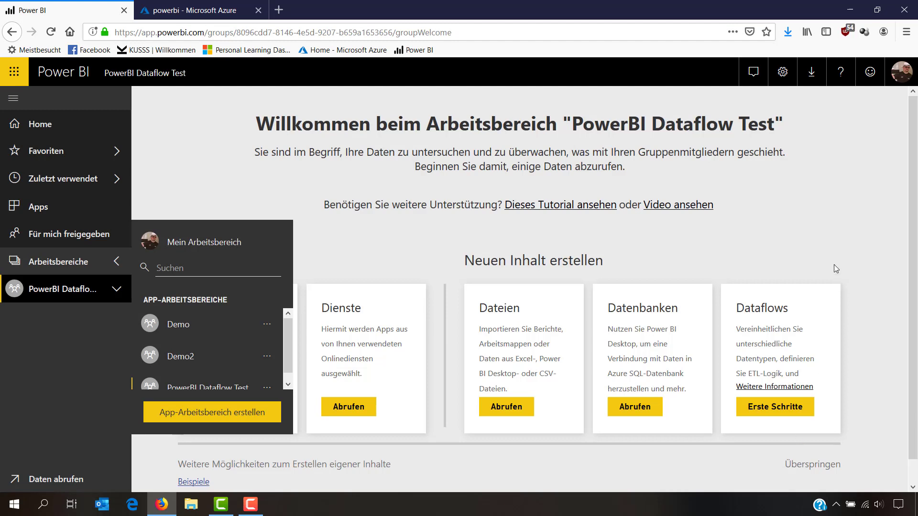
{"action": "left_click", "coordinate": [829, 233]}
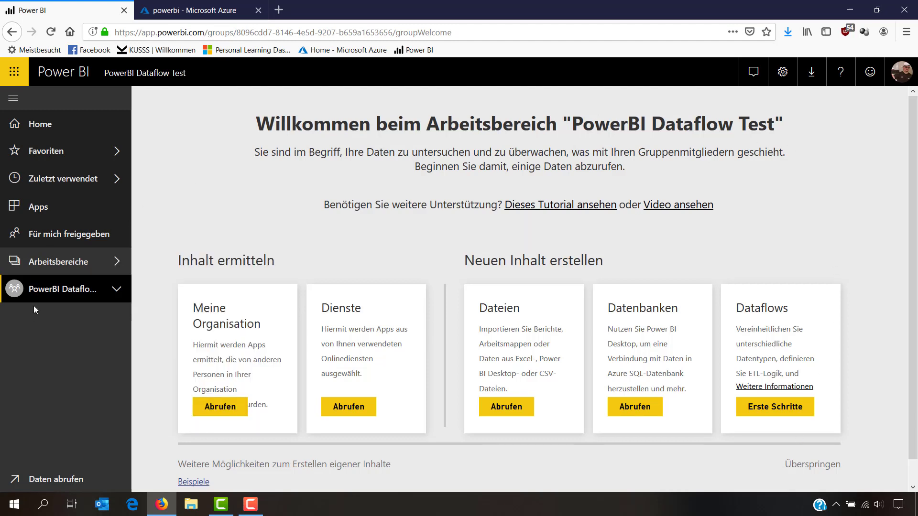
Skip the workspace's welcome page and create a dataflow by adding new entities
{"action": "left_click", "coordinate": [818, 466]}
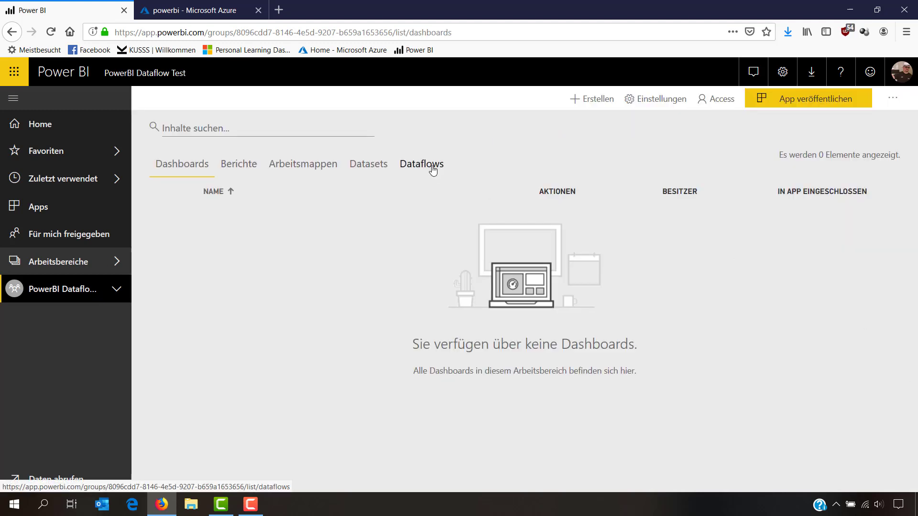
{"action": "left_click", "coordinate": [594, 101]}
{"action": "left_click", "coordinate": [606, 224]}
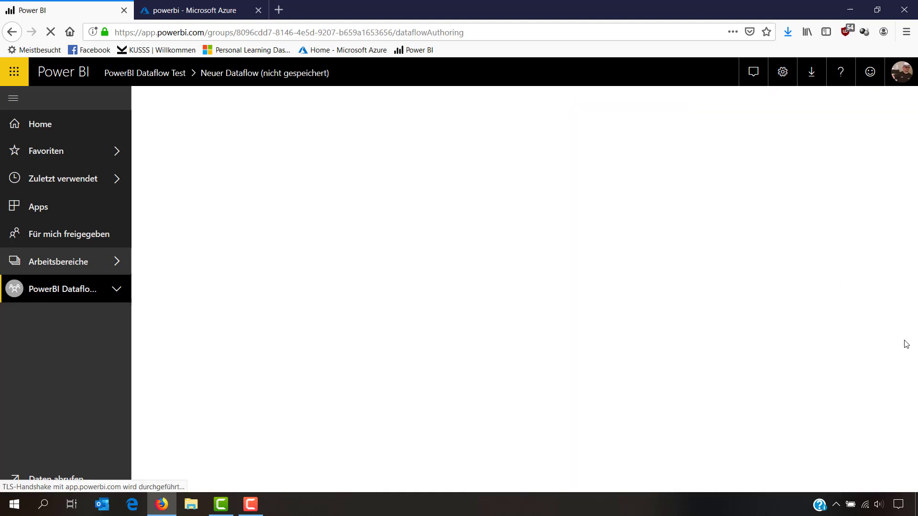
{"action": "scroll", "coordinate": [574, 335], "scroll_direction": "down", "scroll_amount": 2}
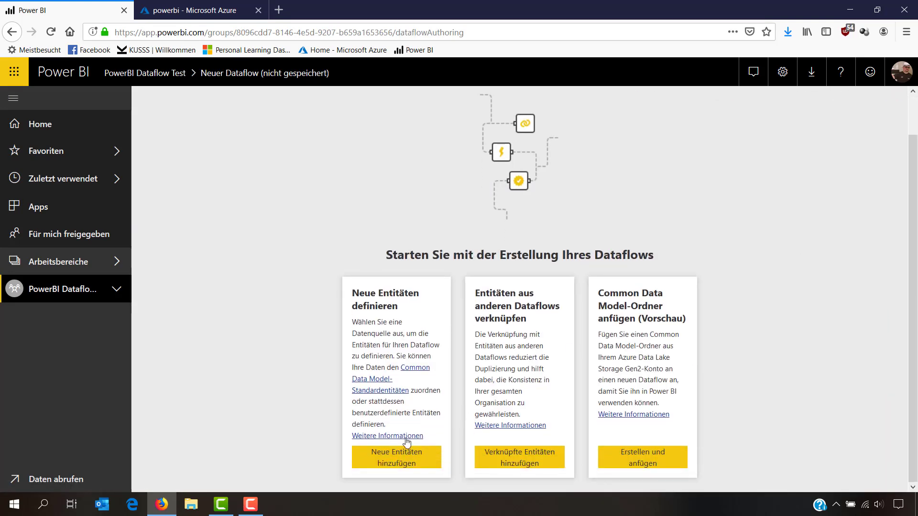
{"action": "left_click", "coordinate": [390, 457]}
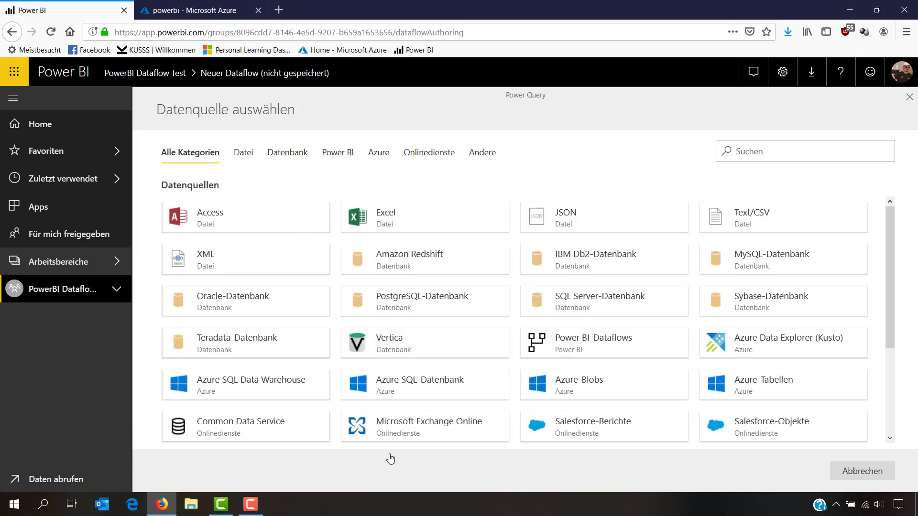
Choose OData as the data source for the dataflow's new entities
{"action": "scroll", "coordinate": [449, 316], "scroll_direction": "down", "scroll_amount": 3}
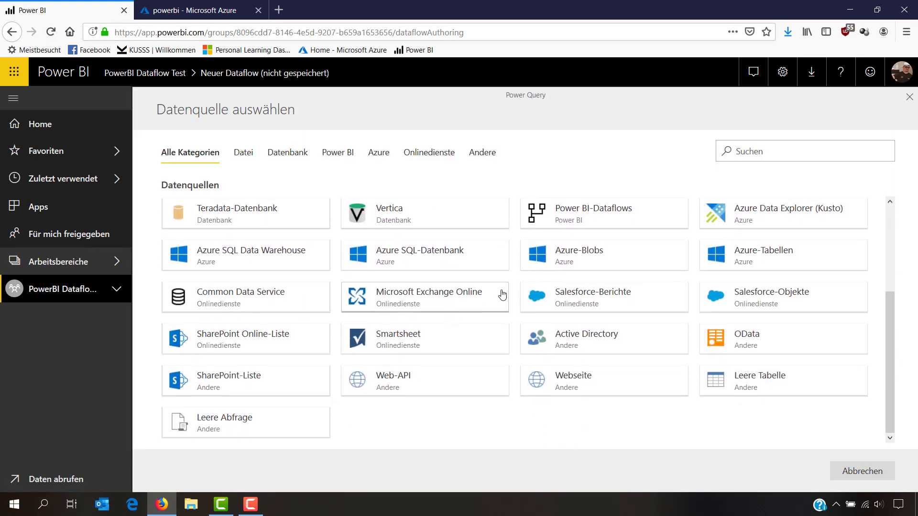
{"action": "scroll", "coordinate": [679, 373], "scroll_direction": "down", "scroll_amount": 2}
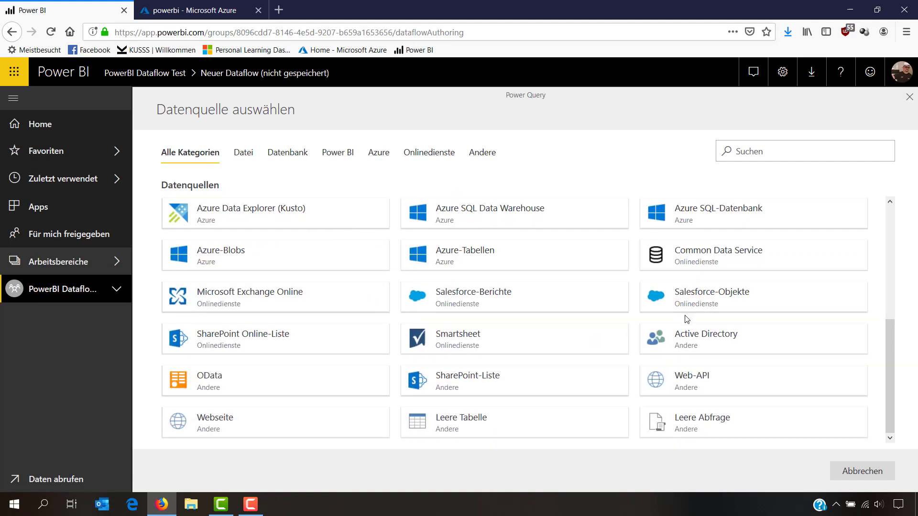
{"action": "left_click", "coordinate": [233, 385]}
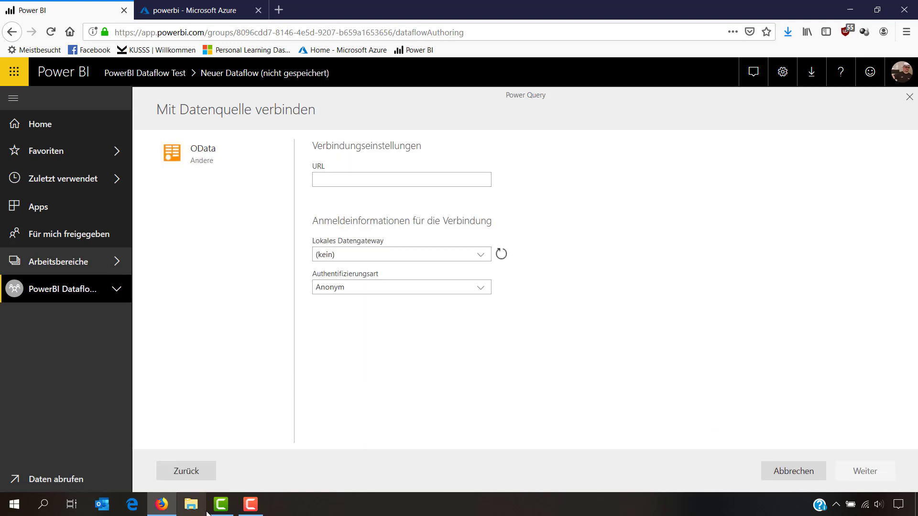
{"action": "left_click", "coordinate": [279, 13]}
{"action": "type", "text": "https://www.odata.org/getting-started/basic-tutorial/"}
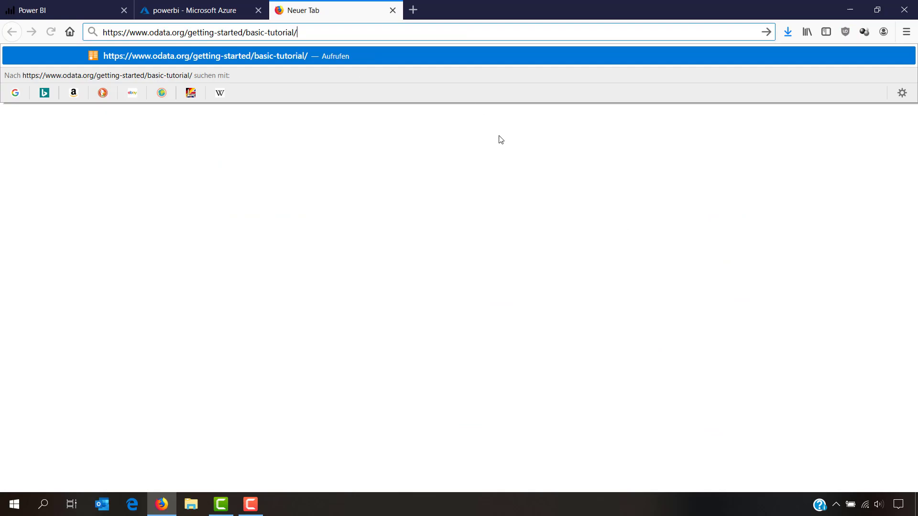
{"action": "key", "text": "Return"}
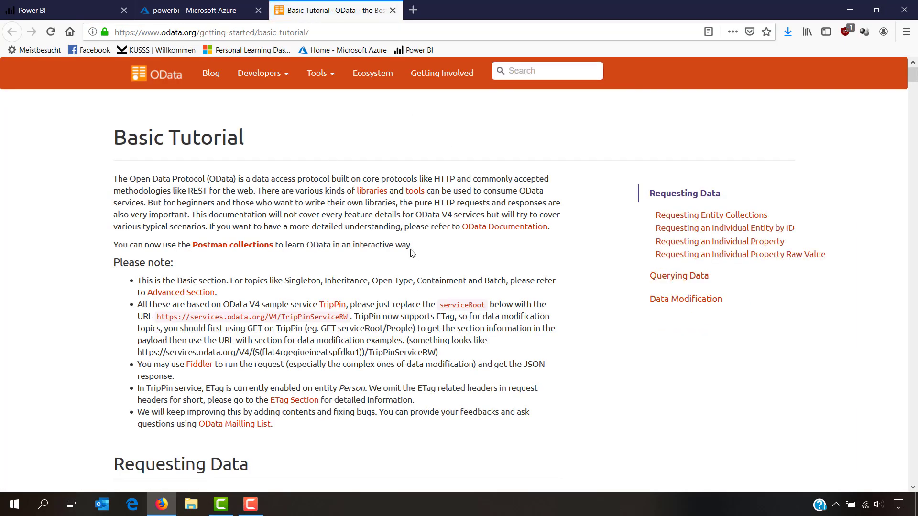
Open the TripPin sample service from the OData tutorial and load its People entity set in the browser
{"action": "left_click", "coordinate": [337, 308]}
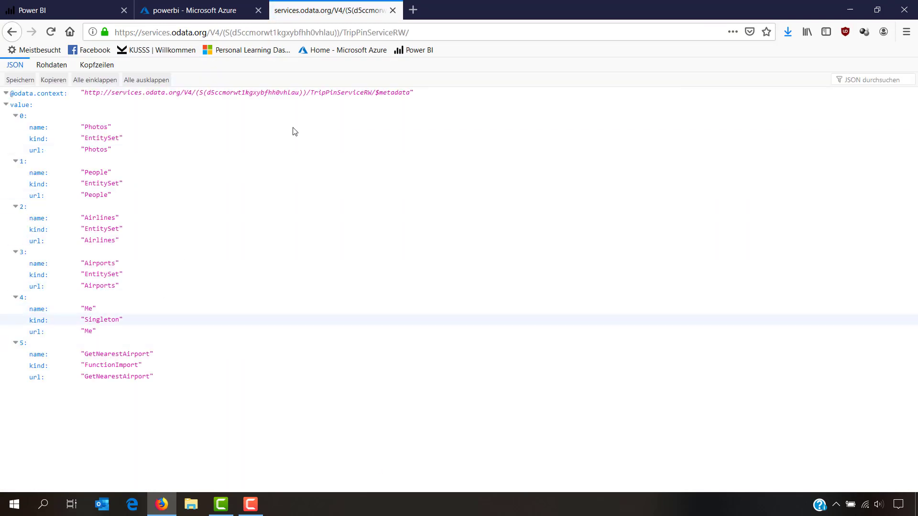
{"action": "left_click", "coordinate": [524, 33]}
{"action": "left_click", "coordinate": [525, 33]}
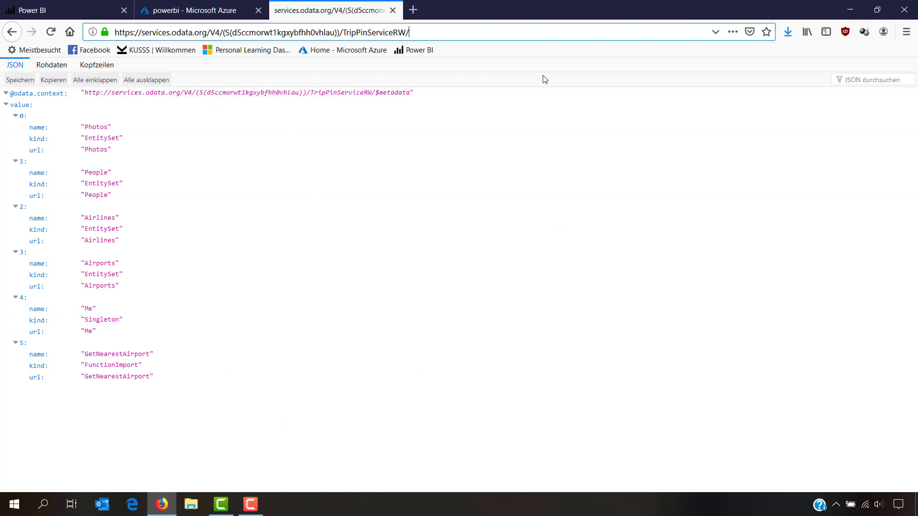
{"action": "type", "text": "People"}
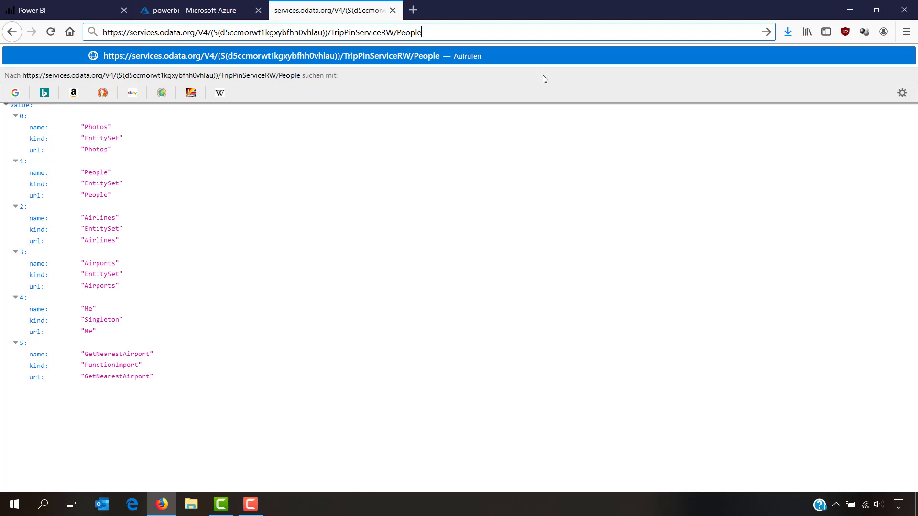
{"action": "key", "text": "Return"}
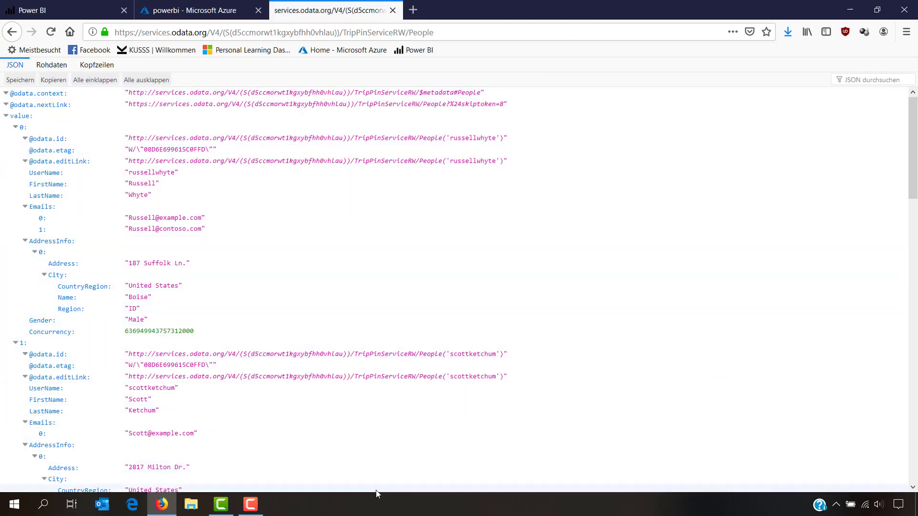
Copy the TripPin People feed address and connect the dataflow's OData source to that URL in Power BI with anonymous authentication
{"action": "left_click", "coordinate": [500, 27]}
{"action": "key", "text": "ctrl+c"}
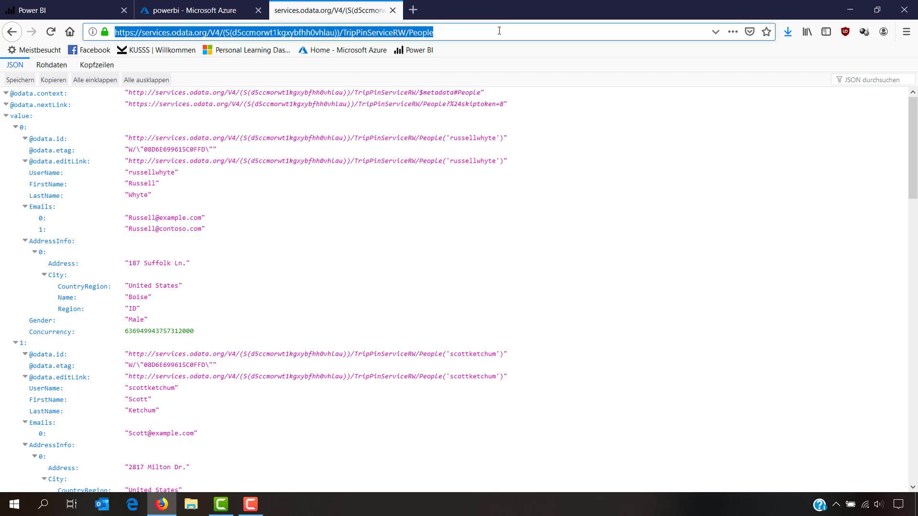
{"action": "right_click", "coordinate": [499, 30]}
{"action": "left_click", "coordinate": [519, 64]}
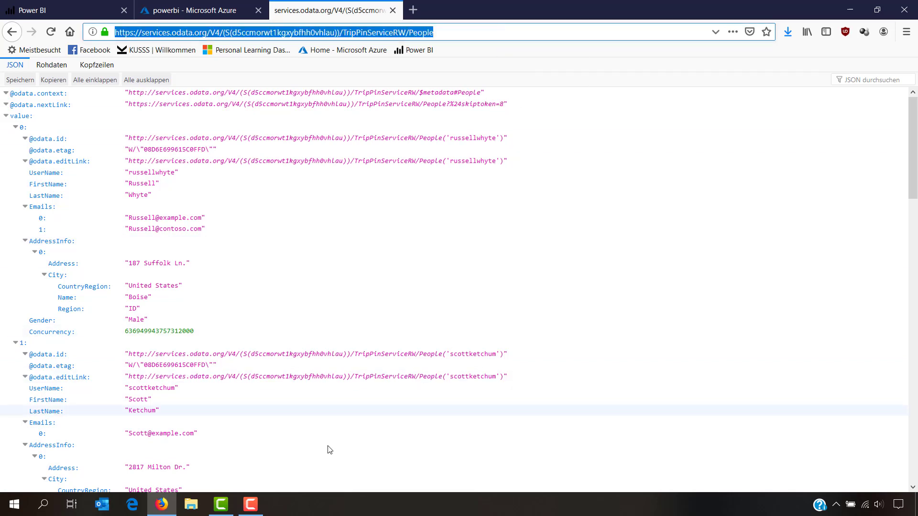
{"action": "left_click", "coordinate": [74, 8]}
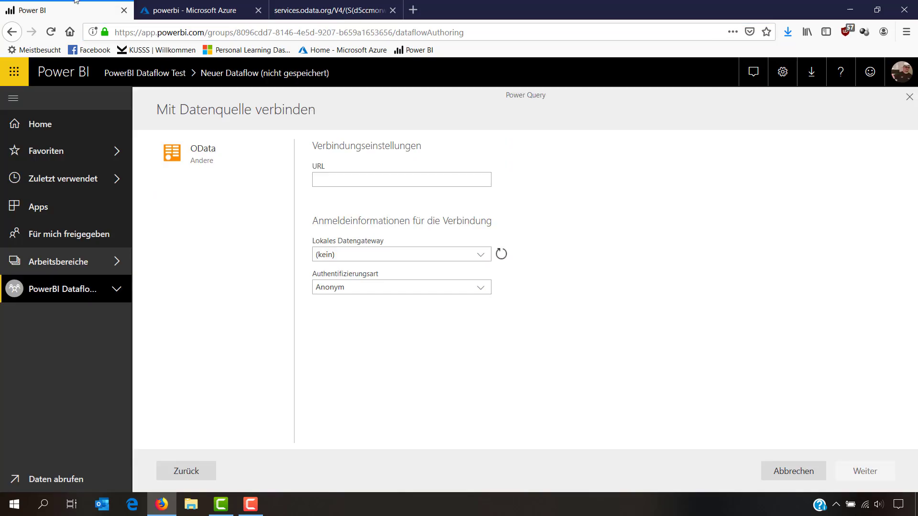
{"action": "left_click", "coordinate": [432, 179]}
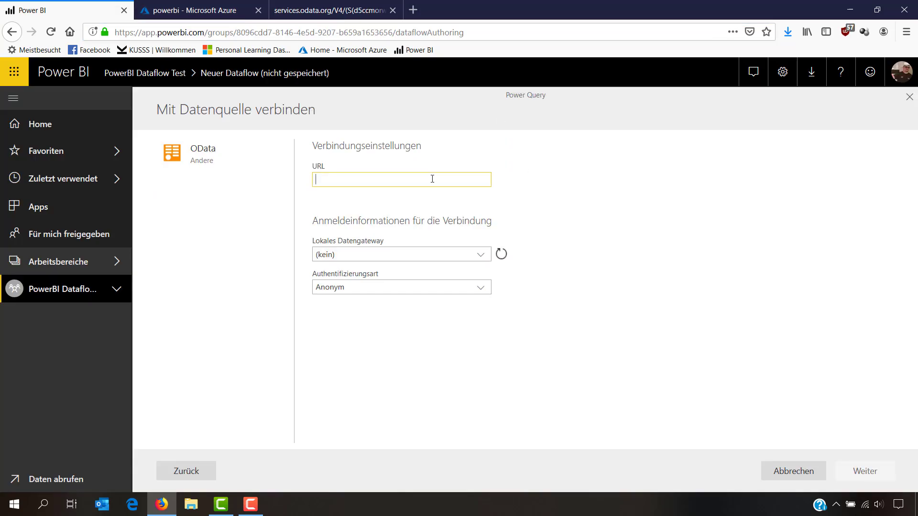
{"action": "key", "text": "ctrl+v"}
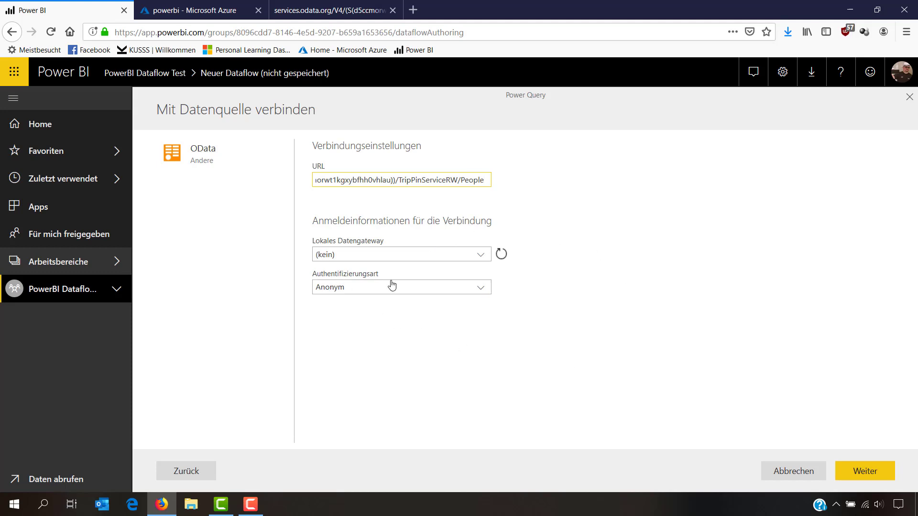
{"action": "left_click", "coordinate": [857, 480]}
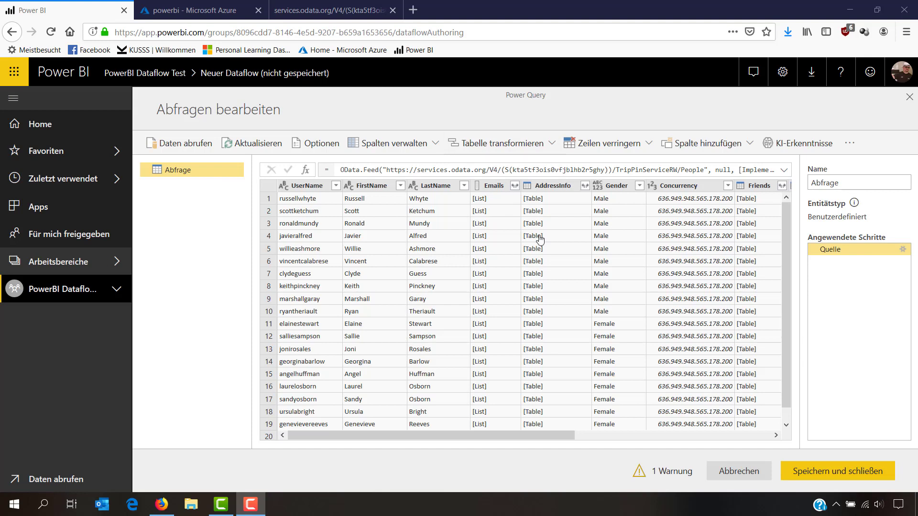
Remove the Emails, Concurrency, Friends and Trips columns from the People query
{"action": "right_click", "coordinate": [497, 190]}
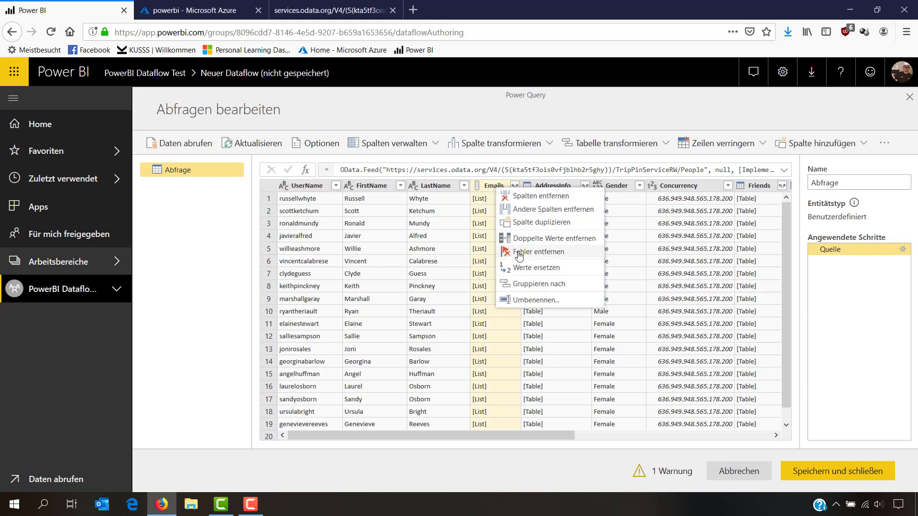
{"action": "left_click", "coordinate": [529, 200]}
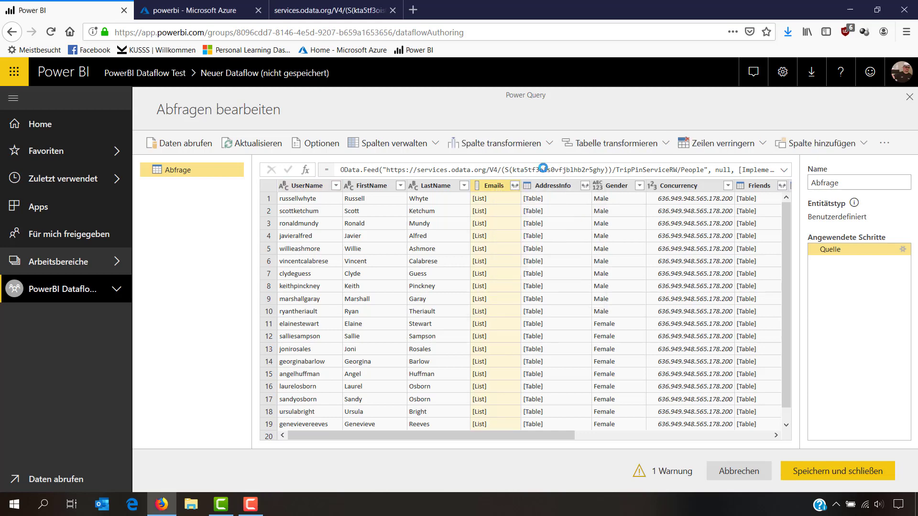
{"action": "right_click", "coordinate": [640, 188]}
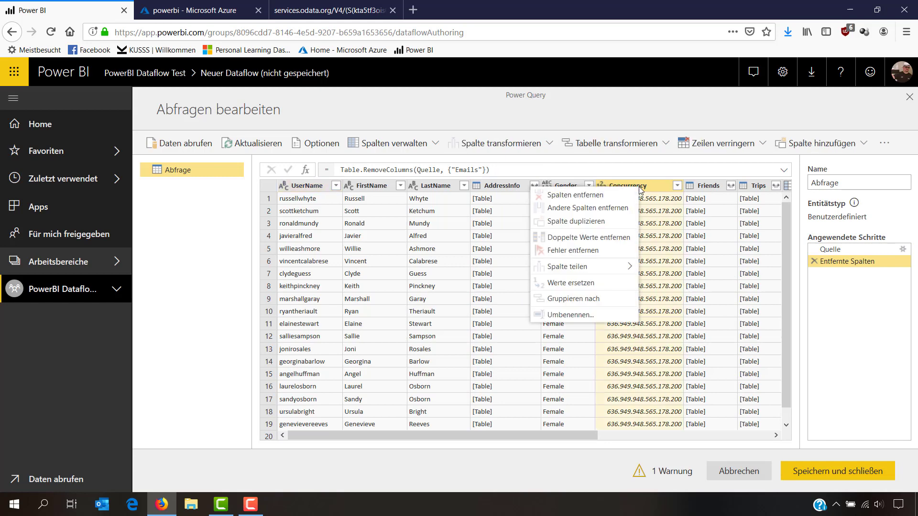
{"action": "left_click", "coordinate": [613, 199]}
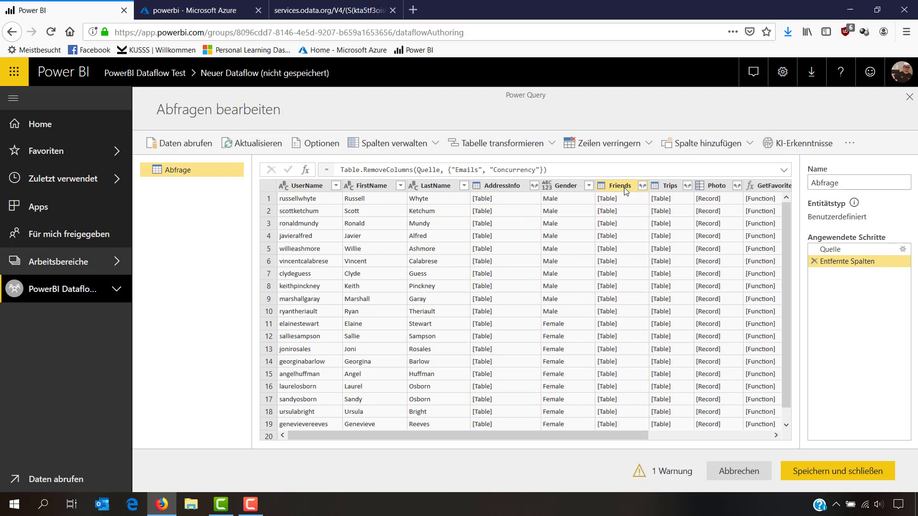
{"action": "right_click", "coordinate": [613, 187]}
{"action": "left_click", "coordinate": [611, 195]}
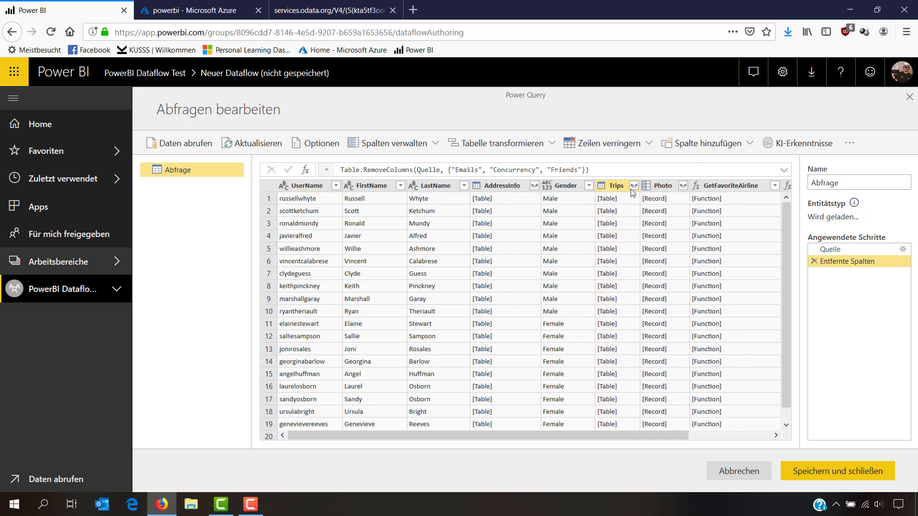
{"action": "right_click", "coordinate": [617, 186]}
{"action": "left_click", "coordinate": [604, 197]}
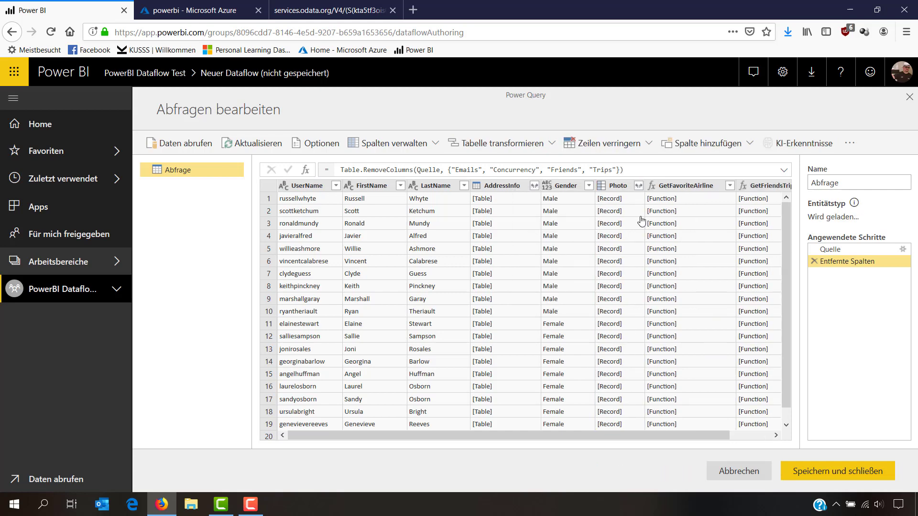
Remove the Photo, GetFavoriteAirline and GetFriendsTrips columns from the query
{"action": "right_click", "coordinate": [618, 187]}
{"action": "left_click", "coordinate": [599, 195]}
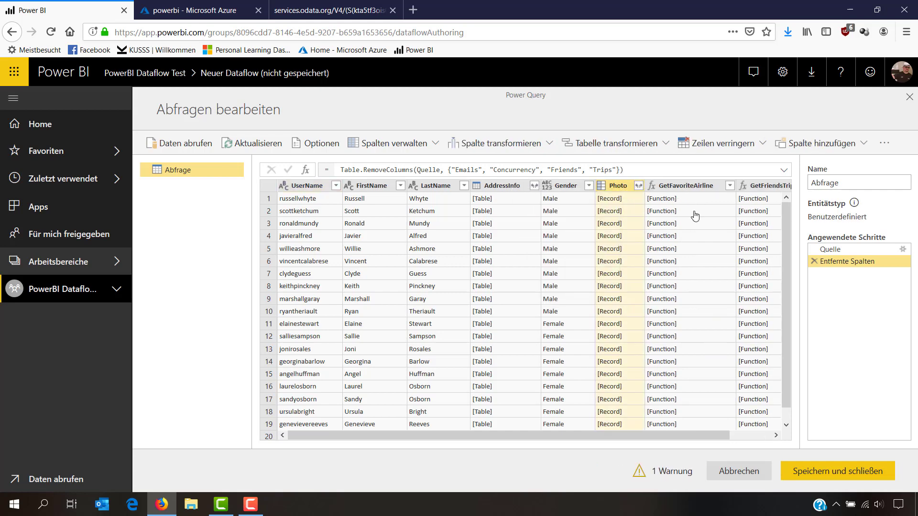
{"action": "right_click", "coordinate": [641, 188]}
{"action": "left_click", "coordinate": [624, 195]}
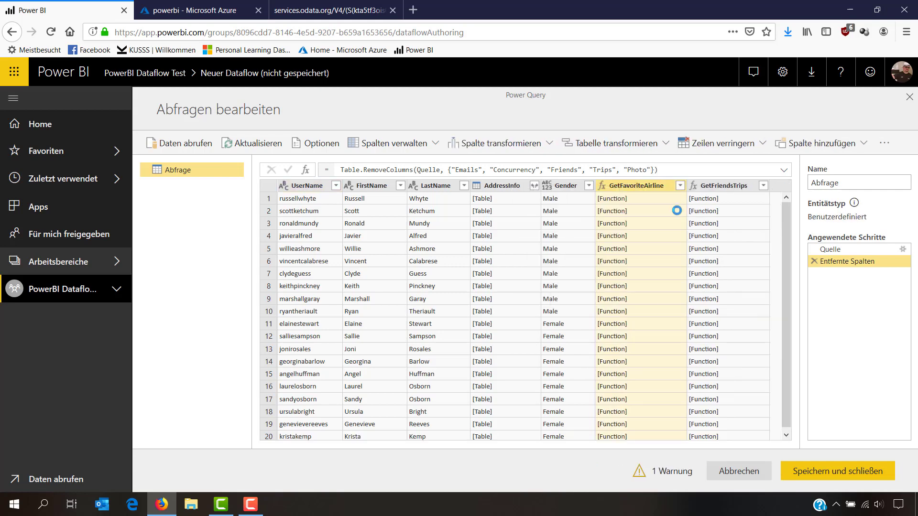
{"action": "right_click", "coordinate": [636, 187]}
{"action": "left_click", "coordinate": [616, 197]}
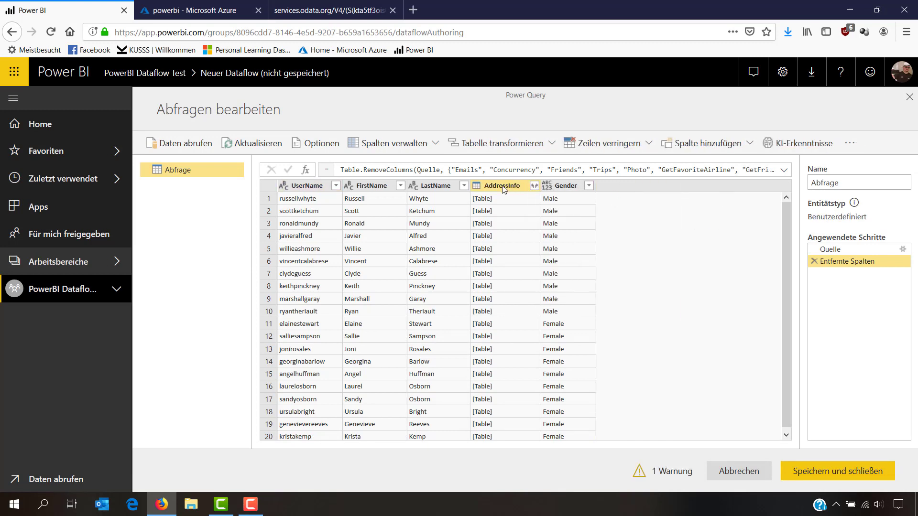
Expand AddressInfo into Address and City, and expand the resulting City records into CountryRegion, Name and Region, keeping the original column names as prefix
{"action": "left_click", "coordinate": [537, 187]}
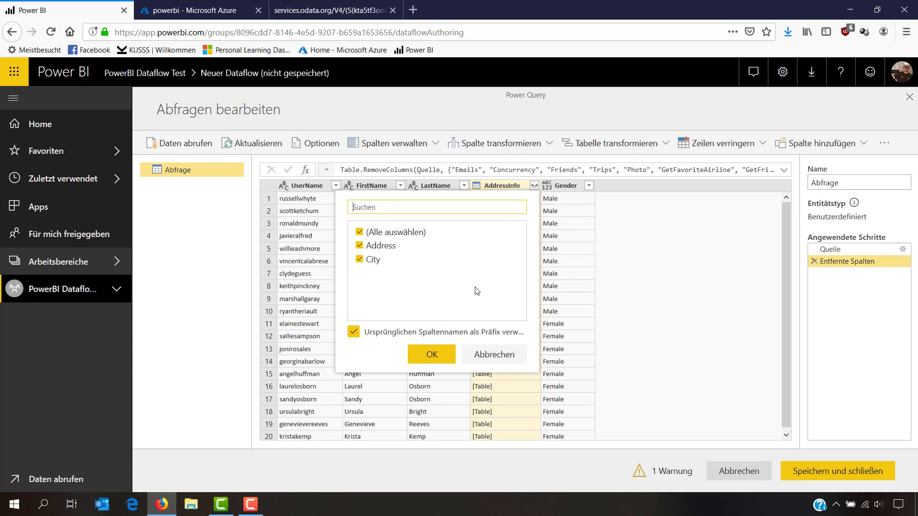
{"action": "left_click", "coordinate": [432, 354]}
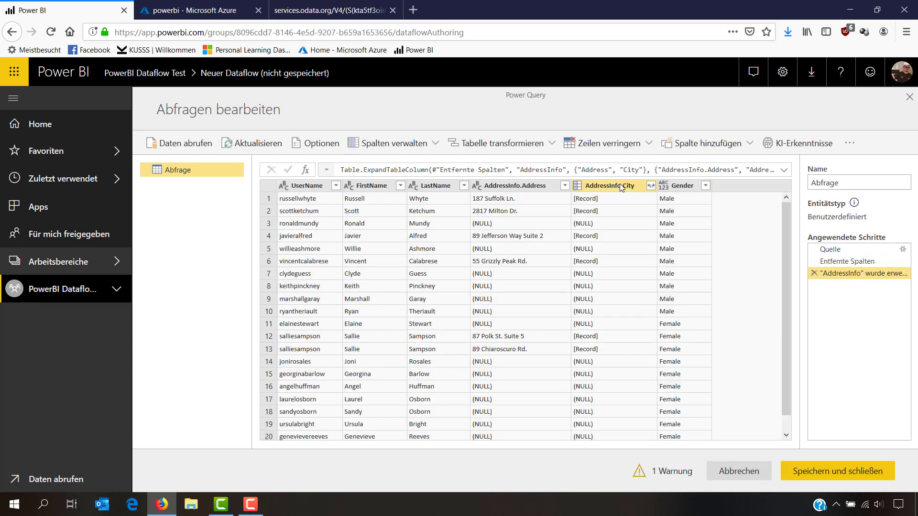
{"action": "left_click", "coordinate": [652, 186]}
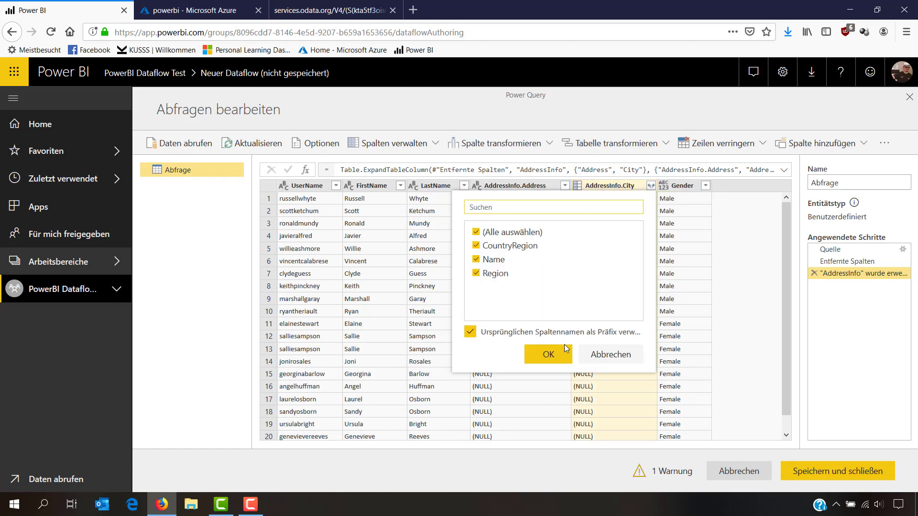
{"action": "left_click", "coordinate": [550, 358]}
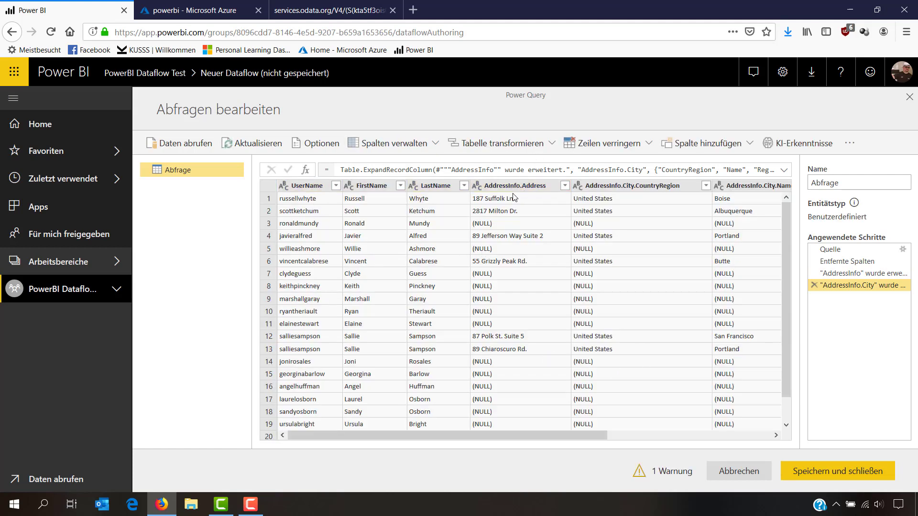
{"action": "left_click_drag", "start_coordinate": [558, 435], "coordinate": [753, 448]}
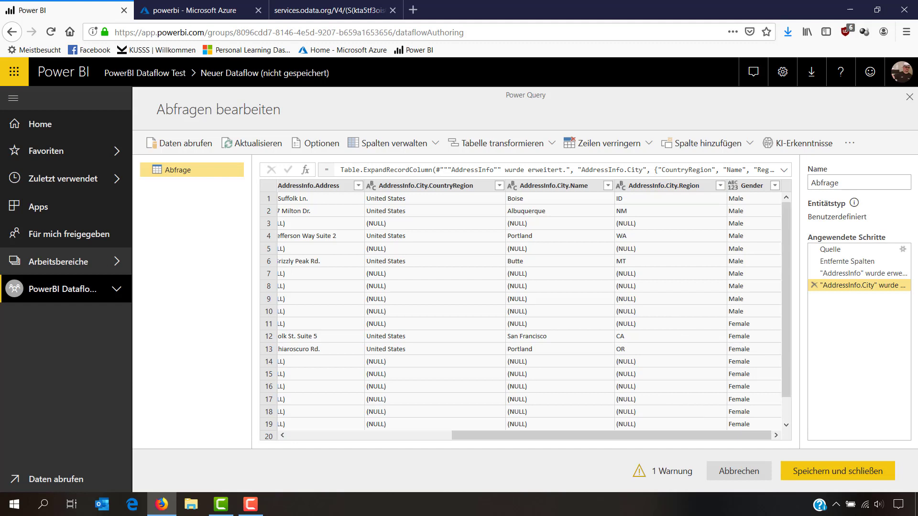
Start mapping the query to a standard entity and choose User as the entity type
{"action": "left_click", "coordinate": [855, 145]}
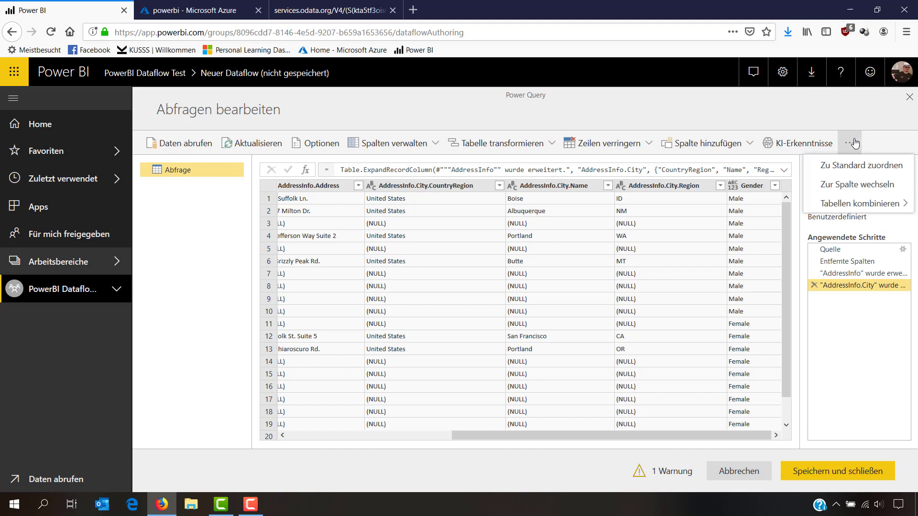
{"action": "left_click", "coordinate": [857, 168]}
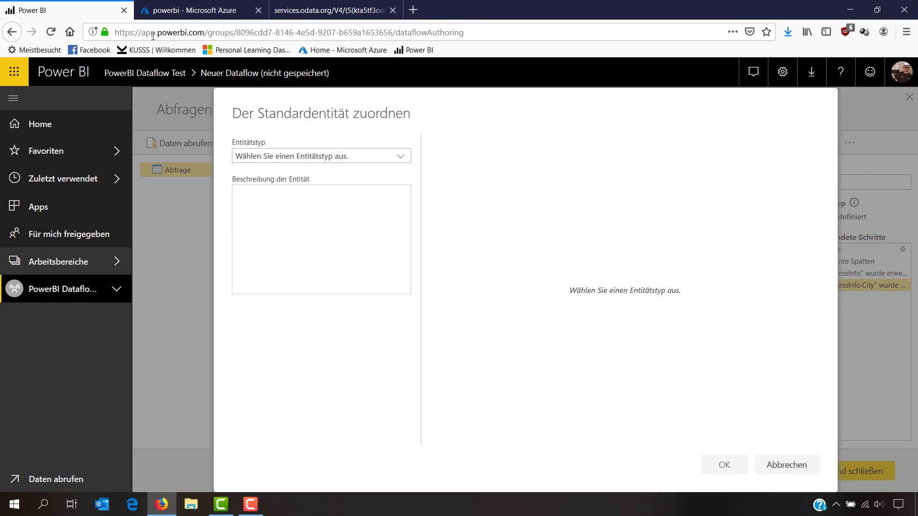
{"action": "left_click", "coordinate": [350, 162]}
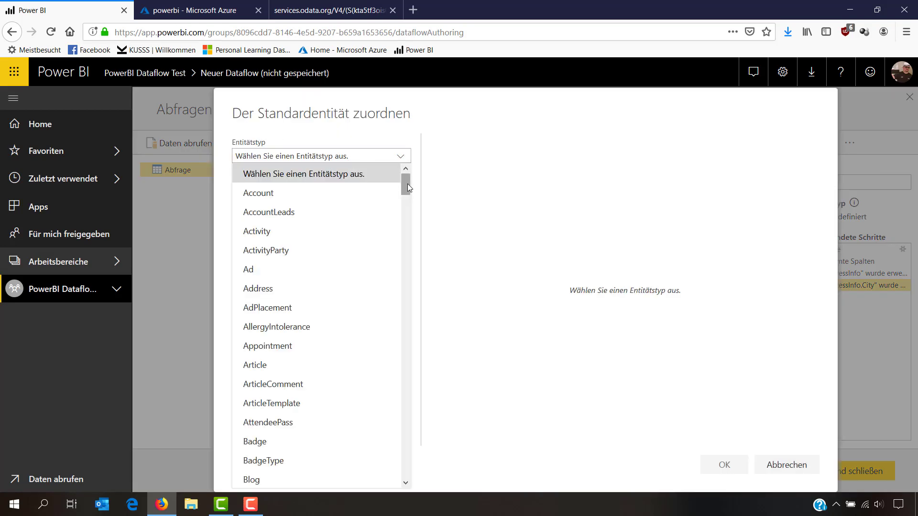
{"action": "left_click_drag", "start_coordinate": [408, 184], "coordinate": [408, 481]}
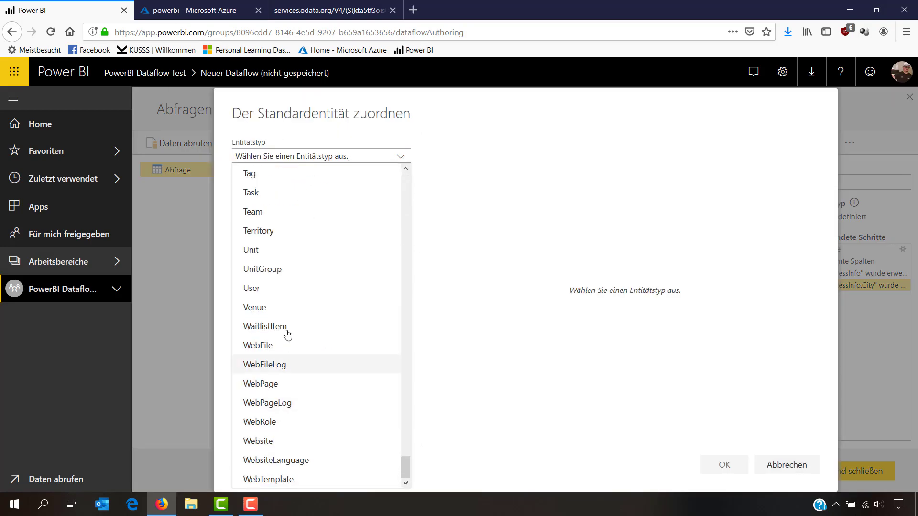
{"action": "left_click", "coordinate": [276, 292]}
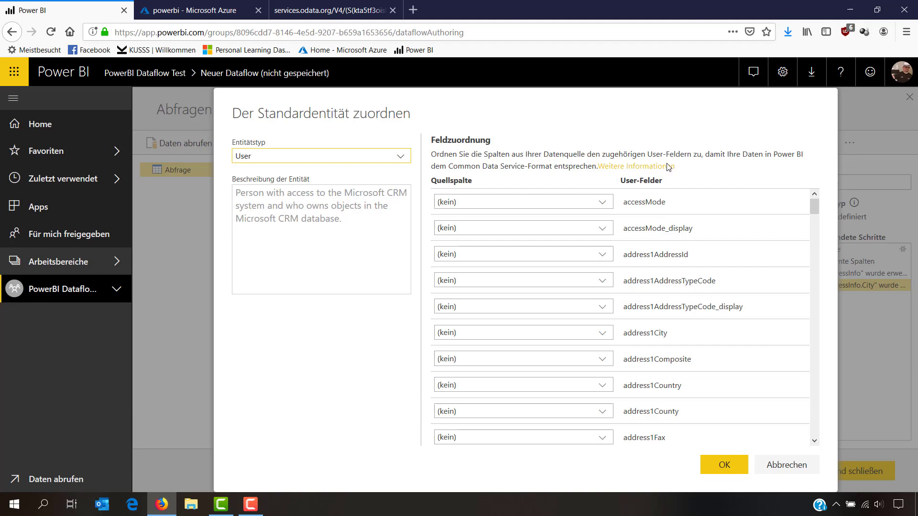
Search the User field mapping for firstname and lastname to check which source columns they are assigned
{"action": "key", "text": "ctrl+f"}
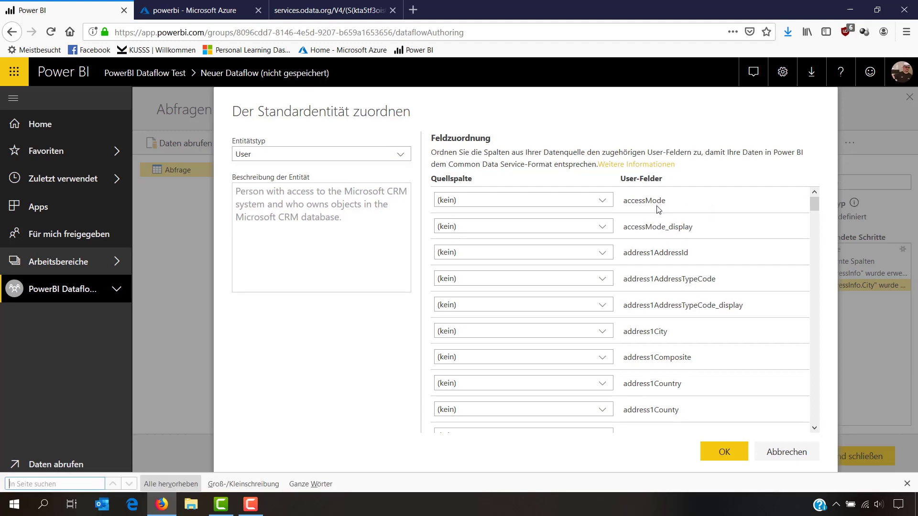
{"action": "type", "text": "firstname"}
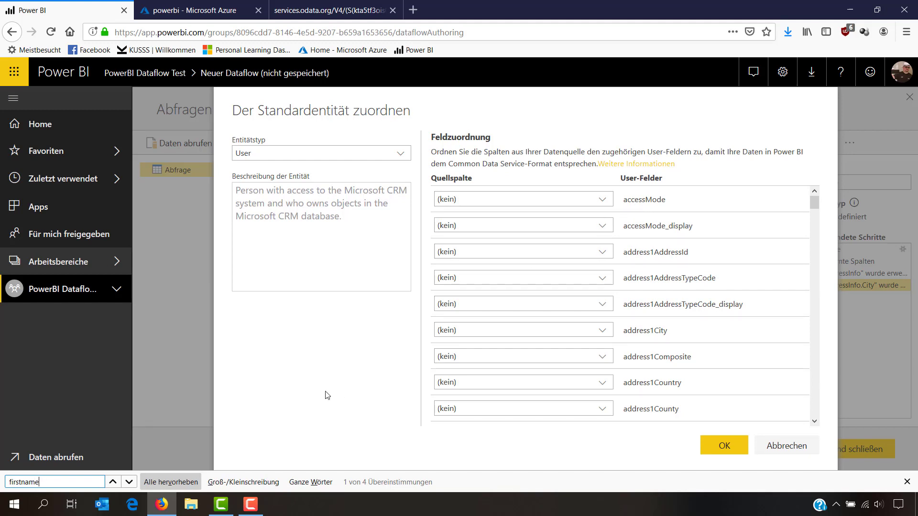
{"action": "left_click", "coordinate": [134, 483]}
{"action": "left_click", "coordinate": [134, 482]}
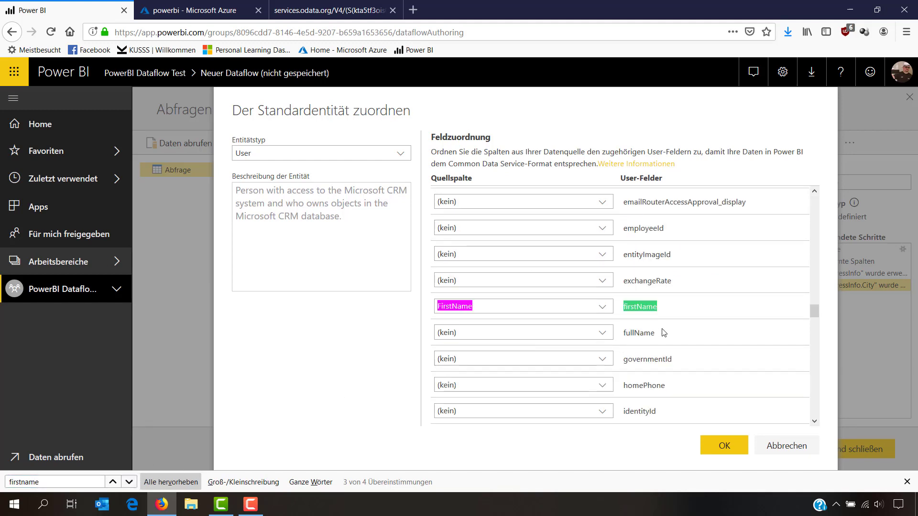
{"action": "left_click_drag", "start_coordinate": [44, 482], "coordinate": [1, 484]}
{"action": "type", "text": "lastname"}
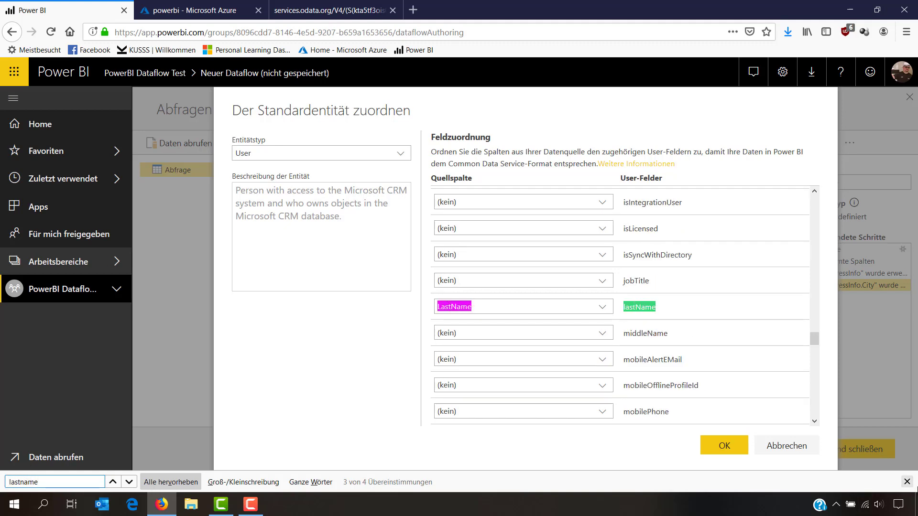
{"action": "left_click", "coordinate": [914, 485]}
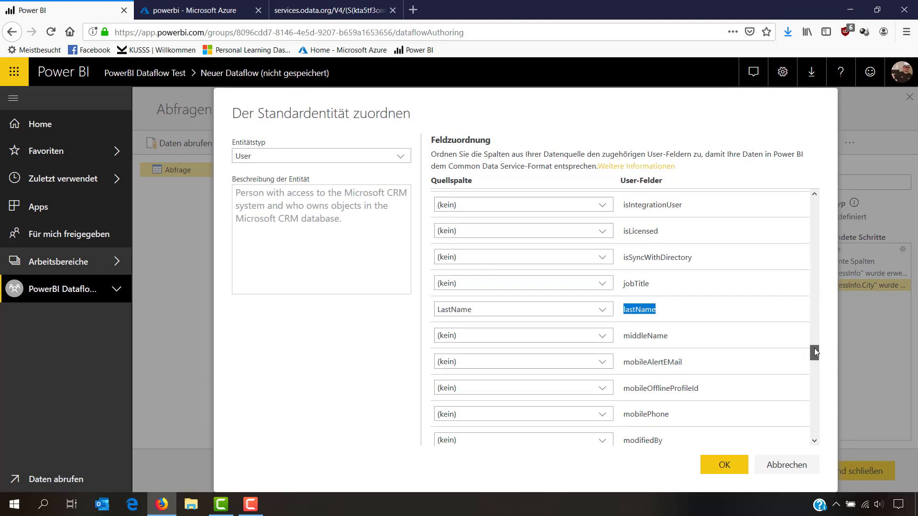
{"action": "left_click_drag", "start_coordinate": [813, 348], "coordinate": [829, 201]}
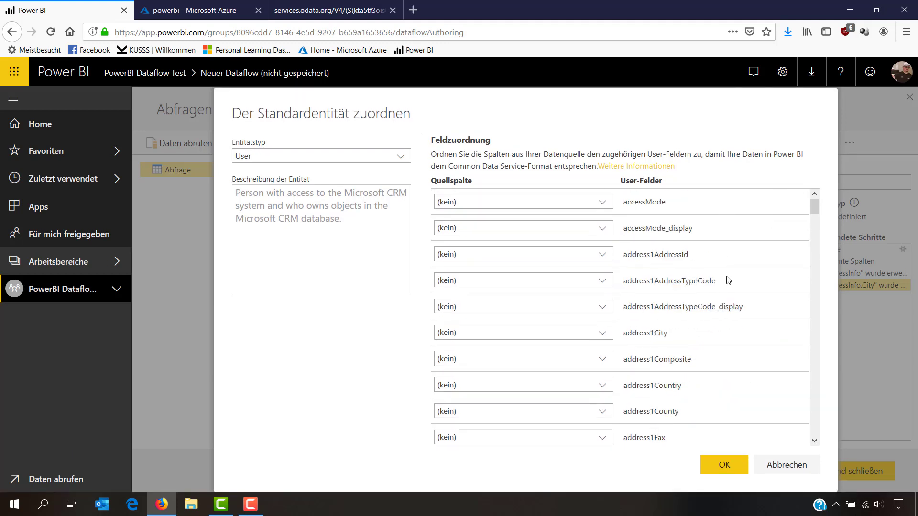
Map AddressInfo.City.Name to the address1City field and AddressInfo.City.CountryRegion to address1Country
{"action": "scroll", "coordinate": [728, 280], "scroll_direction": "down", "scroll_amount": 2}
{"action": "left_click", "coordinate": [603, 269]}
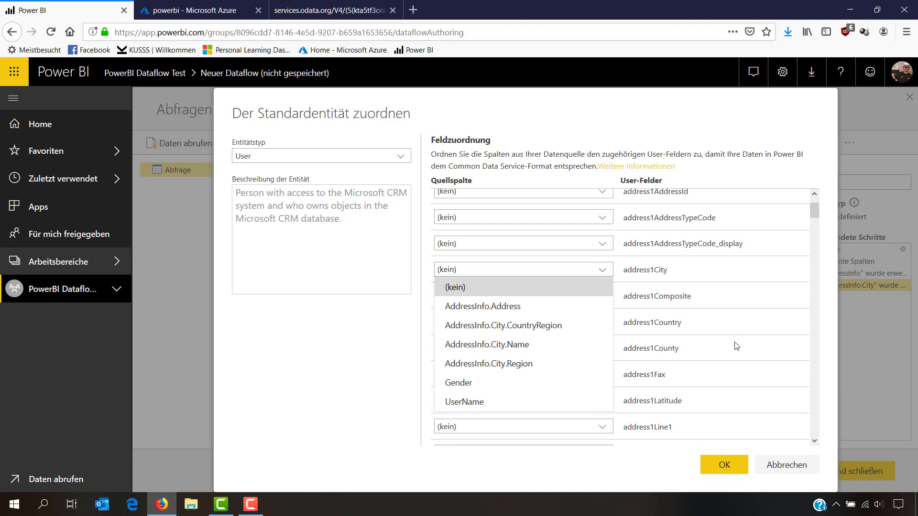
{"action": "left_click", "coordinate": [521, 345]}
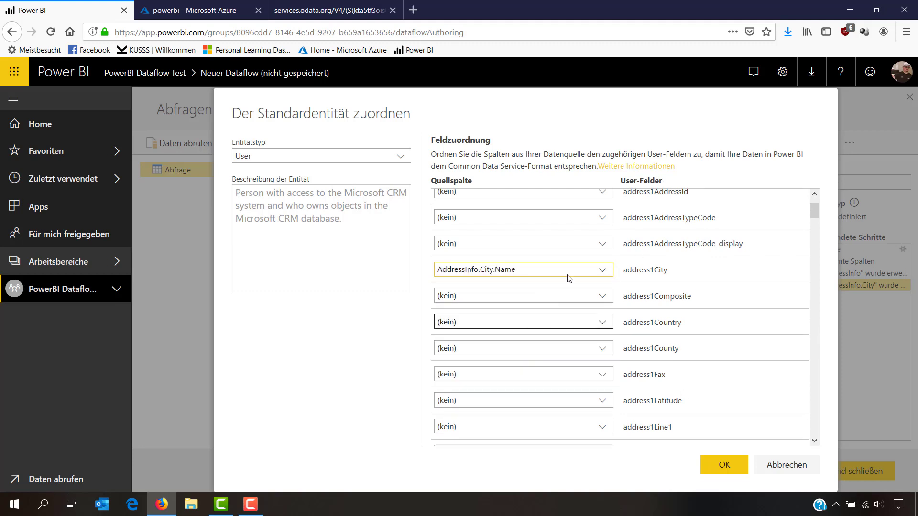
{"action": "left_click", "coordinate": [600, 324]}
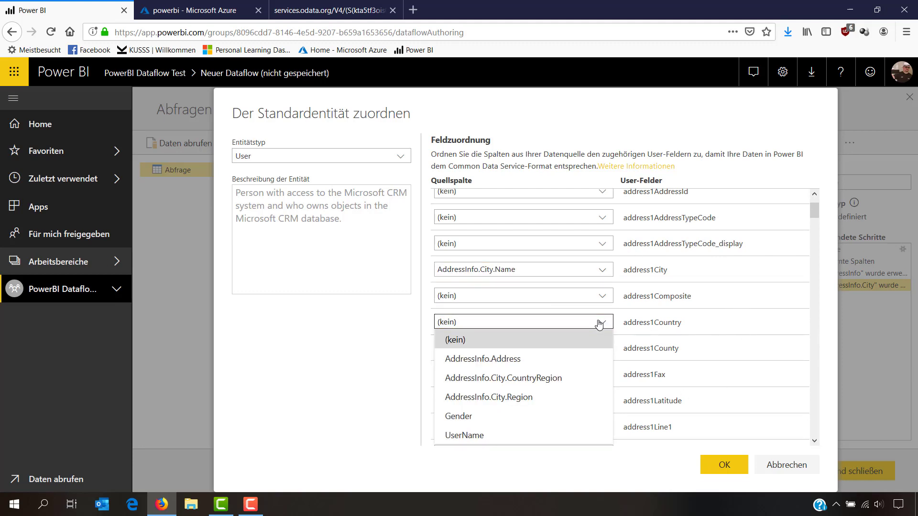
{"action": "left_click", "coordinate": [533, 383]}
Map AddressInfo.Address to the address1Line1 field, then apply the User entity mapping and review the mapped columns
{"action": "scroll", "coordinate": [745, 368], "scroll_direction": "down", "scroll_amount": 1}
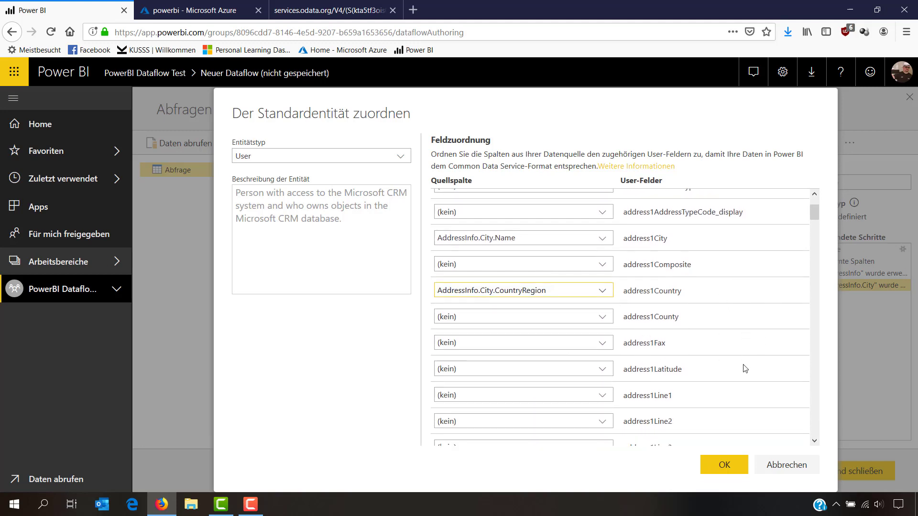
{"action": "scroll", "coordinate": [745, 369], "scroll_direction": "down", "scroll_amount": 1}
{"action": "left_click", "coordinate": [598, 364]}
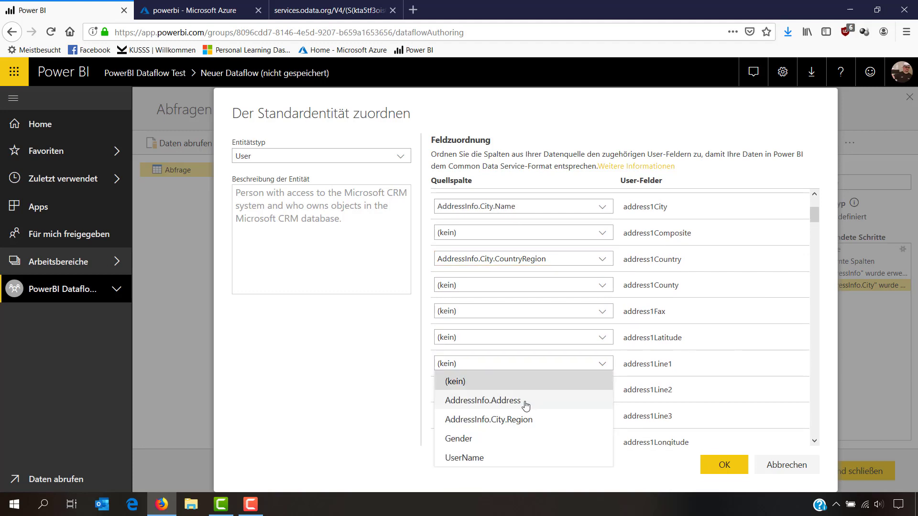
{"action": "left_click", "coordinate": [495, 401]}
{"action": "scroll", "coordinate": [720, 321], "scroll_direction": "down", "scroll_amount": 1}
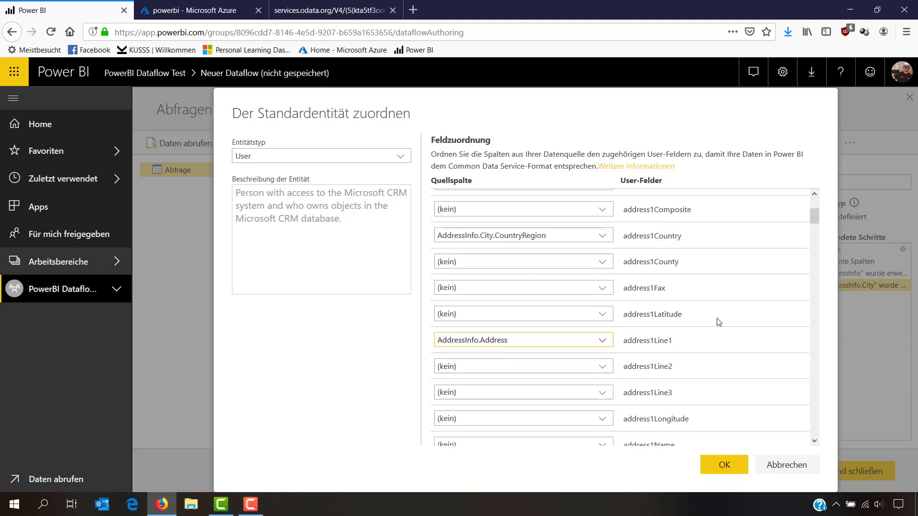
{"action": "scroll", "coordinate": [717, 322], "scroll_direction": "down", "scroll_amount": 4}
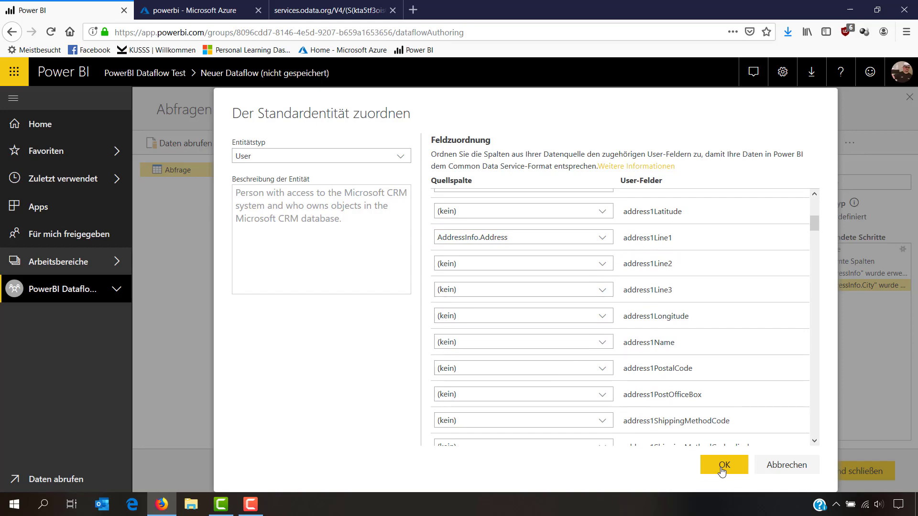
{"action": "left_click", "coordinate": [722, 467]}
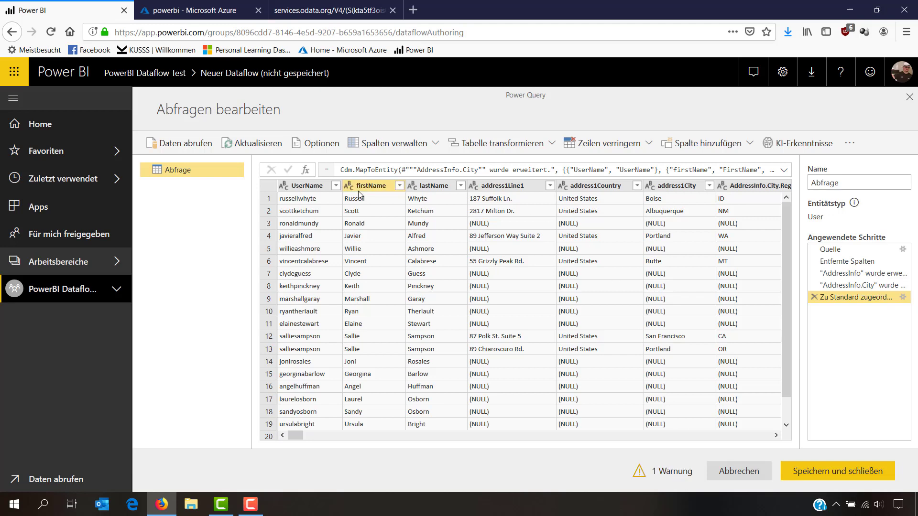
{"action": "left_click_drag", "start_coordinate": [297, 435], "coordinate": [583, 440]}
{"action": "left_click_drag", "start_coordinate": [617, 476], "coordinate": [279, 453]}
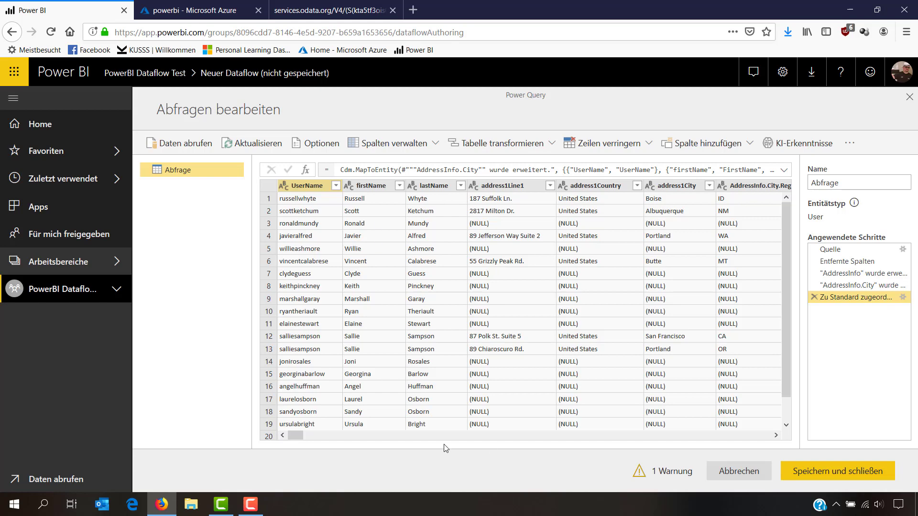
Save the dataflow under the name OData User, refresh it immediately and return to the workspace's dataflow list
{"action": "left_click", "coordinate": [880, 478]}
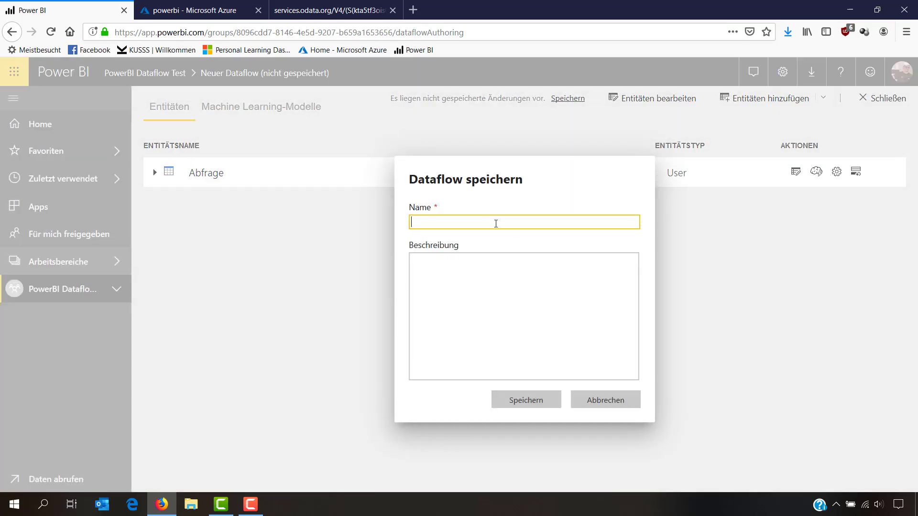
{"action": "type", "text": "OData User"}
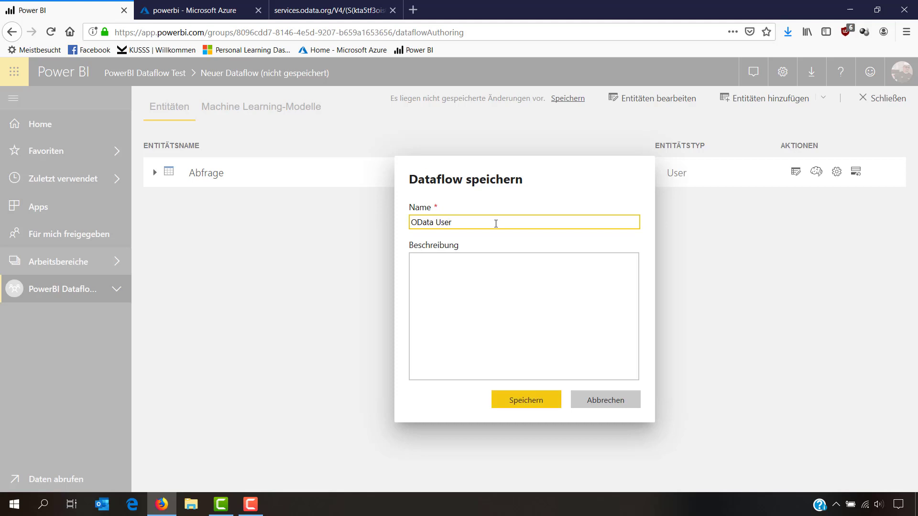
{"action": "left_click", "coordinate": [527, 405]}
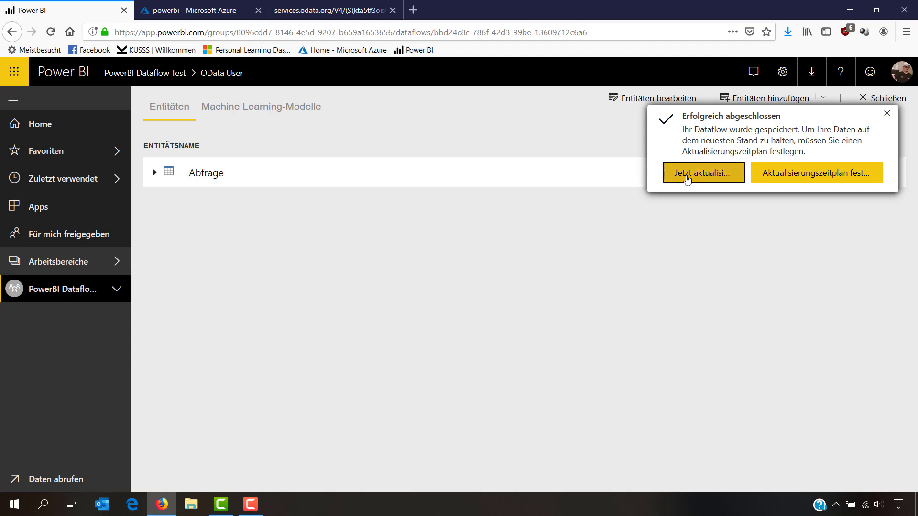
{"action": "left_click", "coordinate": [687, 178]}
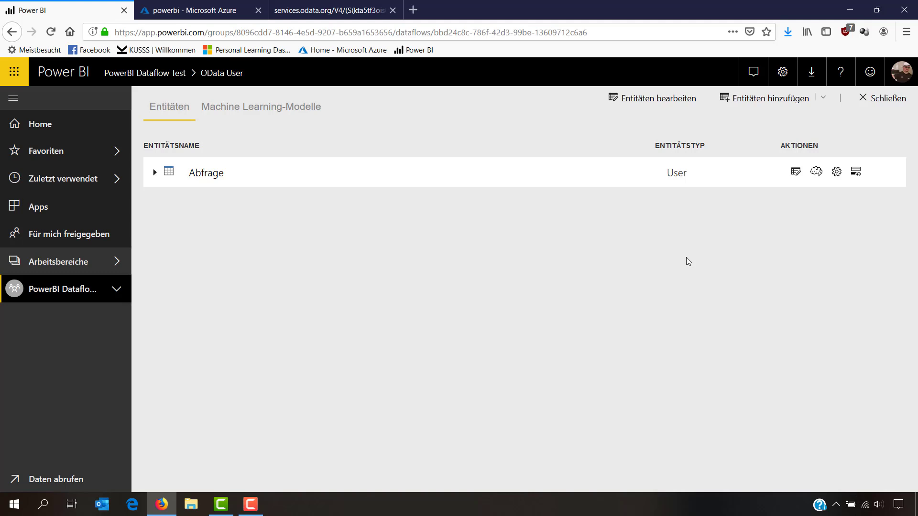
{"action": "left_click", "coordinate": [875, 98]}
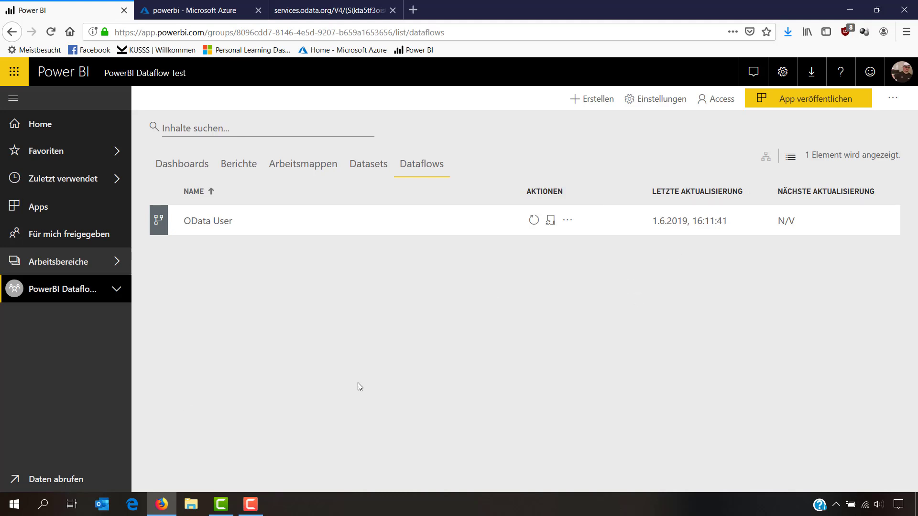
Switch to Microsoft Azure Storage Explorer, maximize its window and show the resource explorer
{"action": "left_click", "coordinate": [13, 508]}
{"action": "type", "text": "azure"}
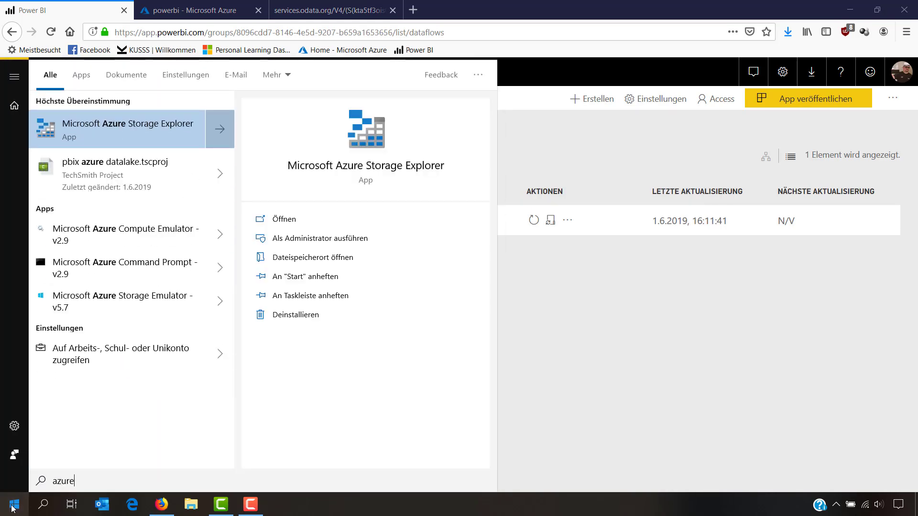
{"action": "left_click", "coordinate": [13, 507]}
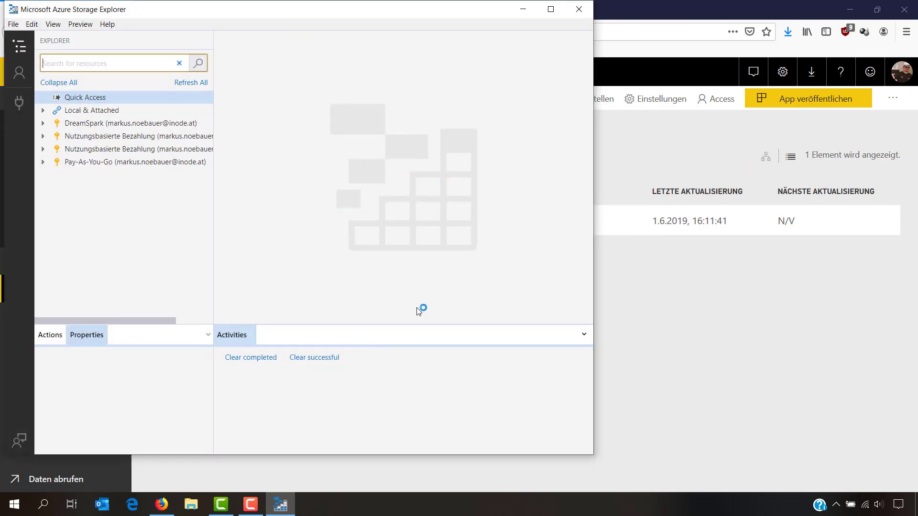
{"action": "left_click", "coordinate": [19, 46]}
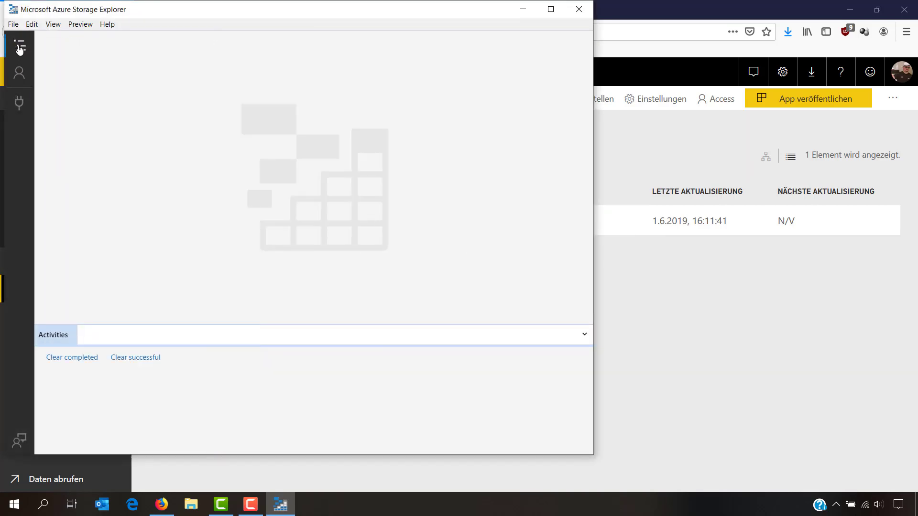
{"action": "double_click", "coordinate": [117, 10]}
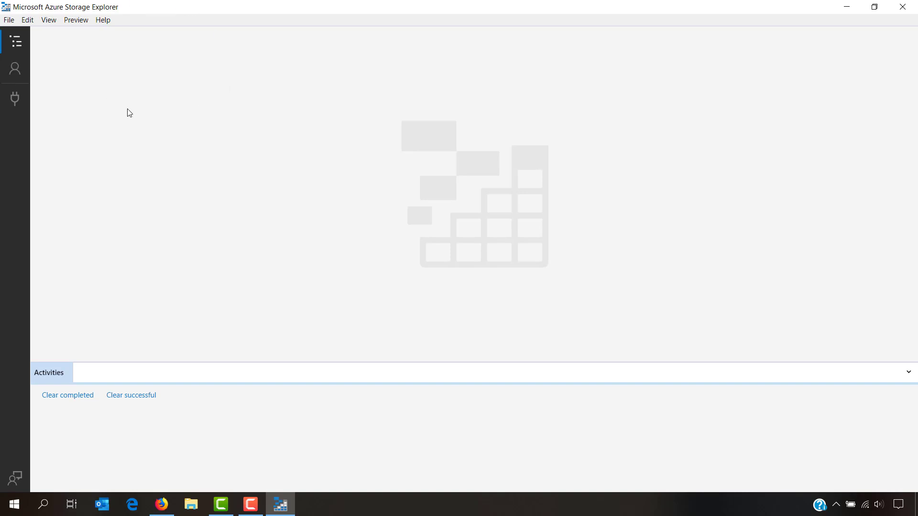
{"action": "left_click", "coordinate": [22, 46]}
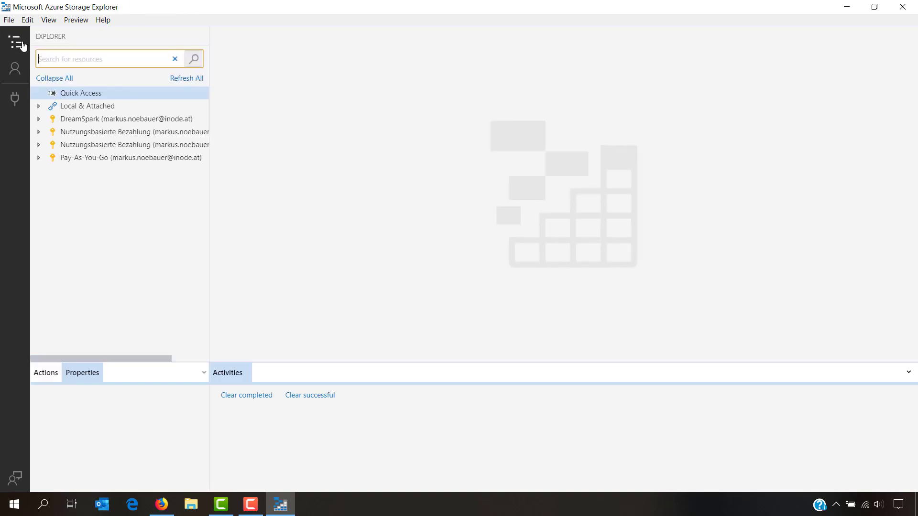
Open the powerbi blob container of the powerbibyosa storage account under the first Nutzungsbasierte Bezahlung subscription
{"action": "left_click", "coordinate": [40, 134]}
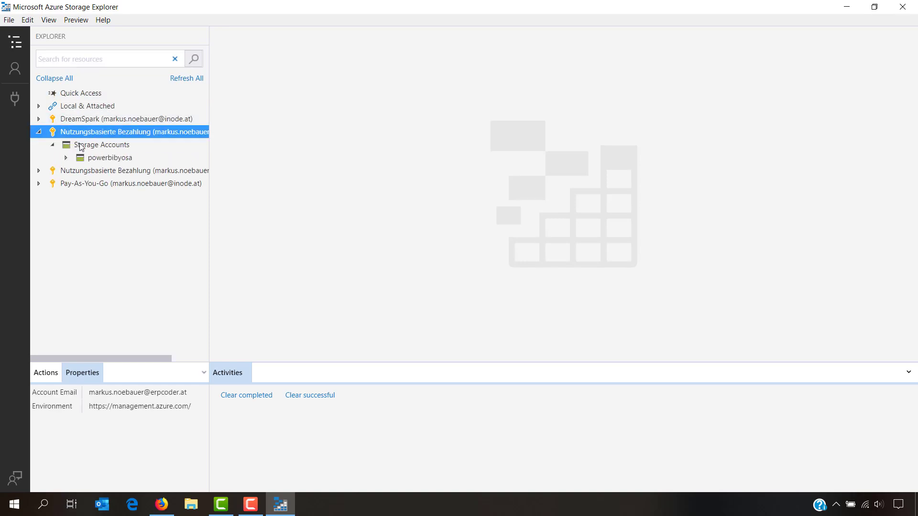
{"action": "left_click", "coordinate": [97, 159]}
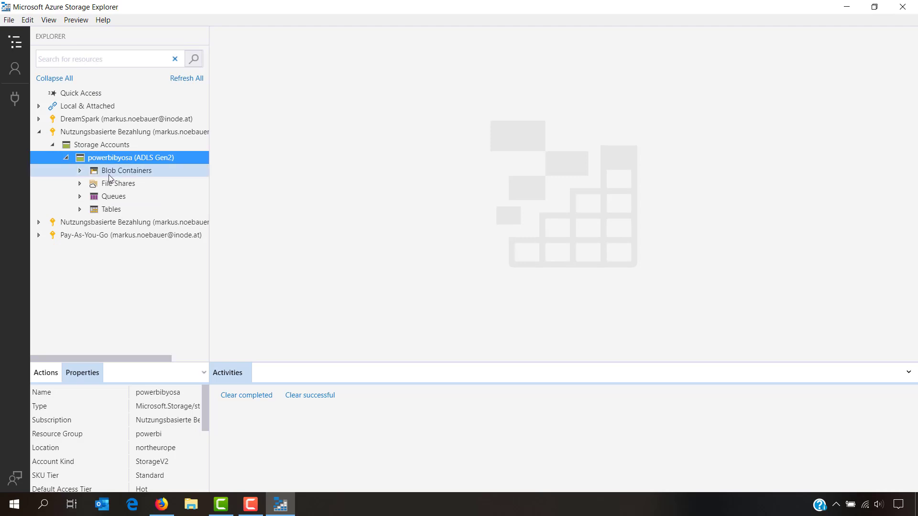
{"action": "left_click", "coordinate": [108, 172]}
{"action": "left_click", "coordinate": [80, 171]}
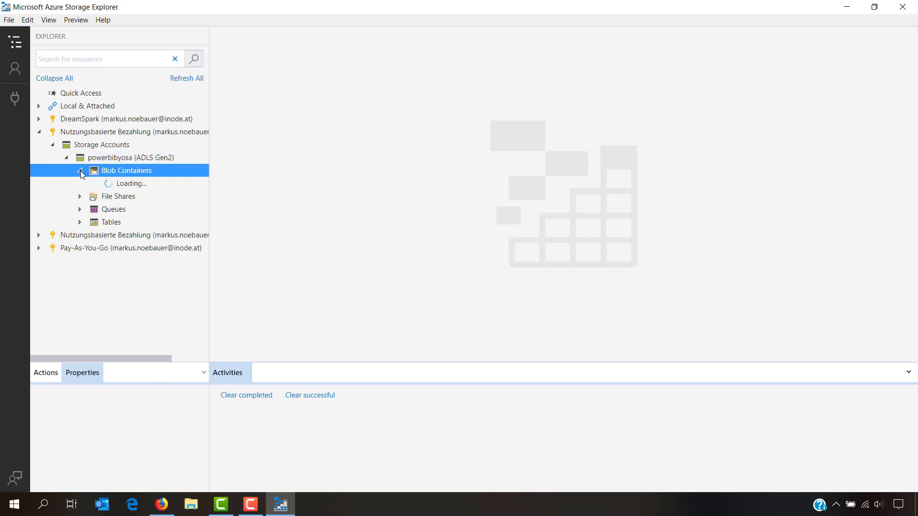
{"action": "left_click", "coordinate": [125, 184]}
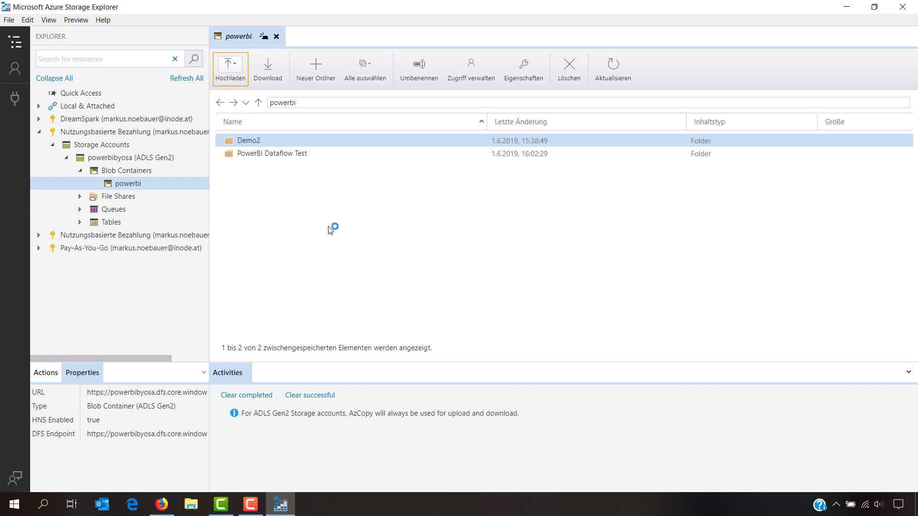
Open PowerBI Dataflow Test > OData User > Abfrage.csv.snapshots and start downloading the CSV snapshot it holds
{"action": "double_click", "coordinate": [322, 155]}
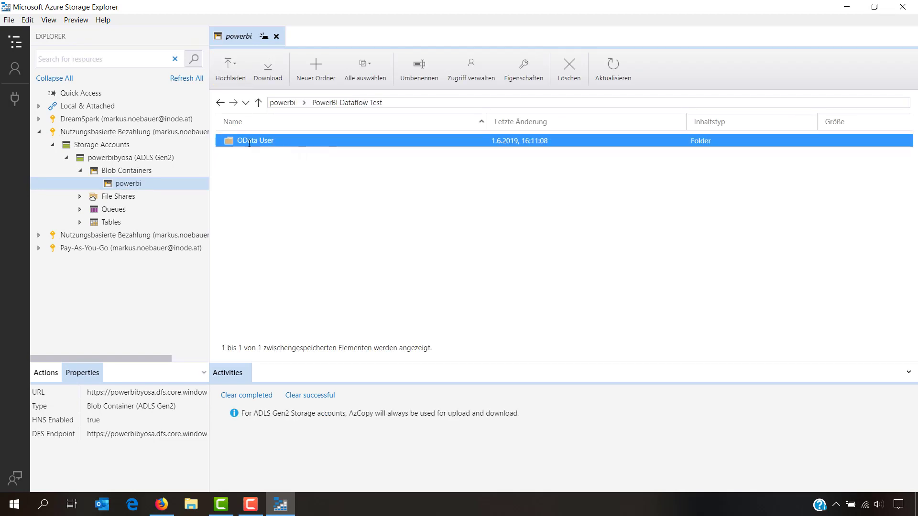
{"action": "double_click", "coordinate": [256, 140]}
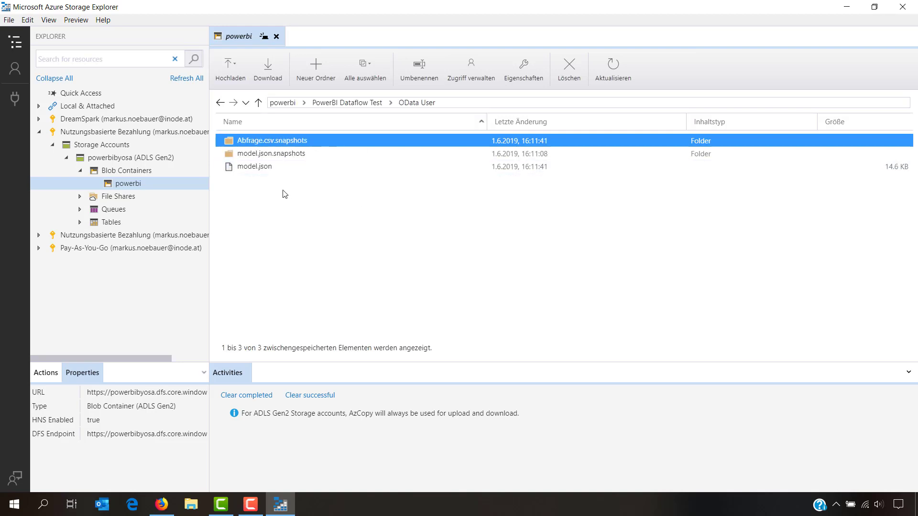
{"action": "left_click", "coordinate": [286, 171]}
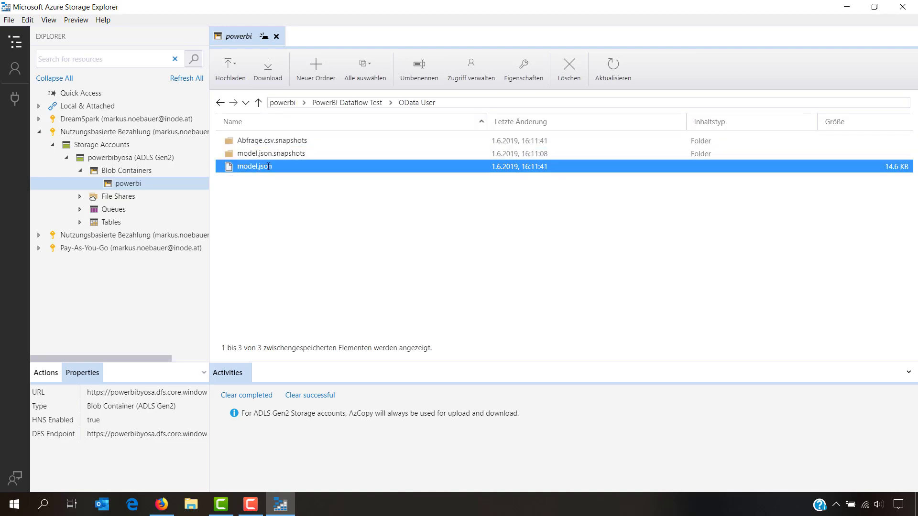
{"action": "double_click", "coordinate": [289, 140]}
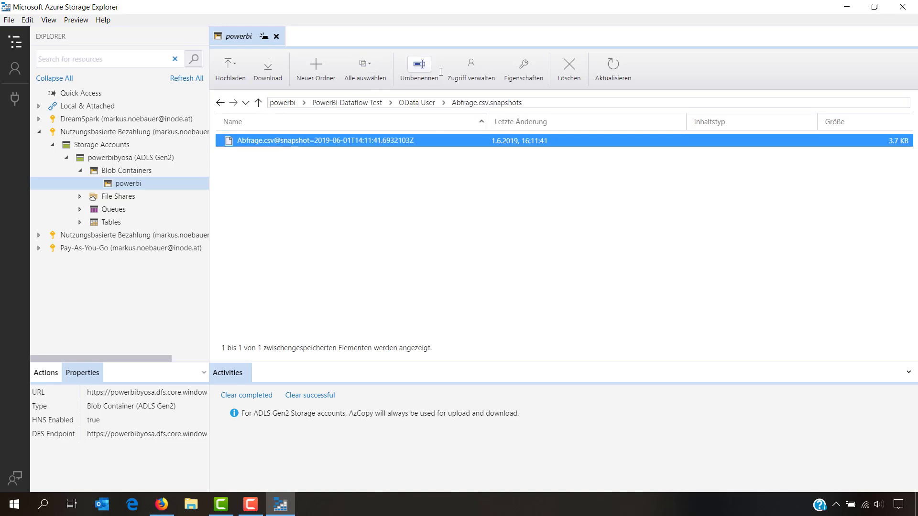
{"action": "left_click", "coordinate": [274, 74]}
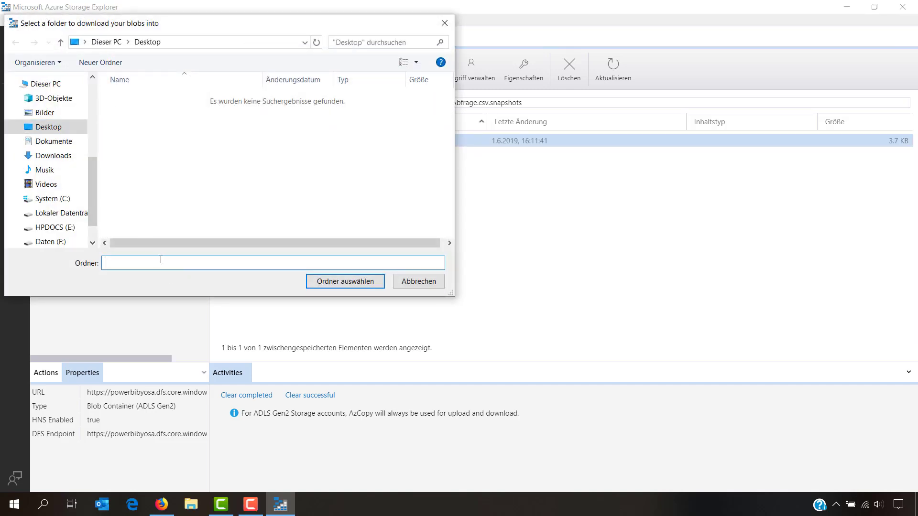
{"action": "type", "text": "demo.csv"}
{"action": "key", "text": "Return"}
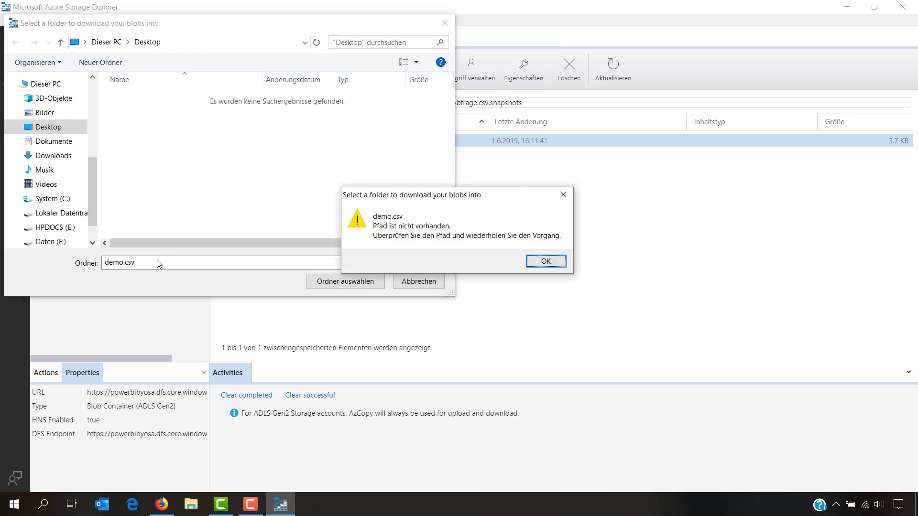
{"action": "left_click", "coordinate": [546, 261]}
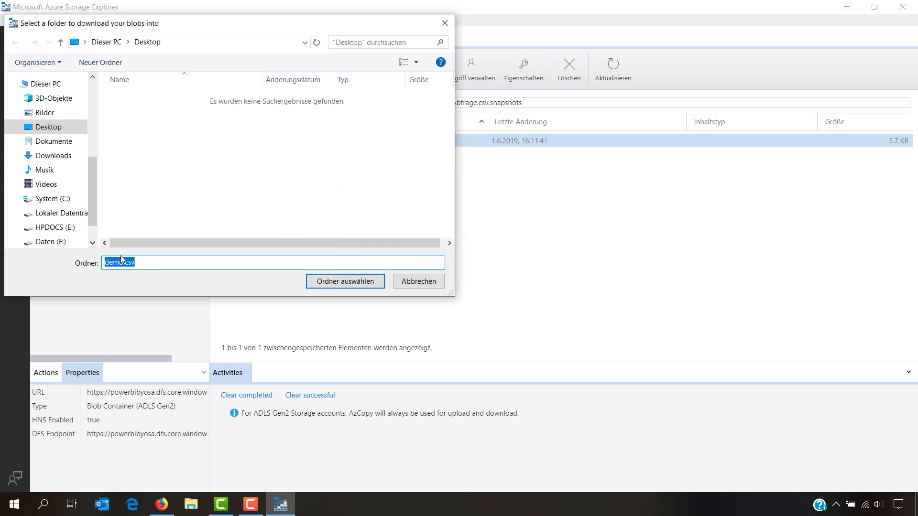
{"action": "key", "text": "BackSpace"}
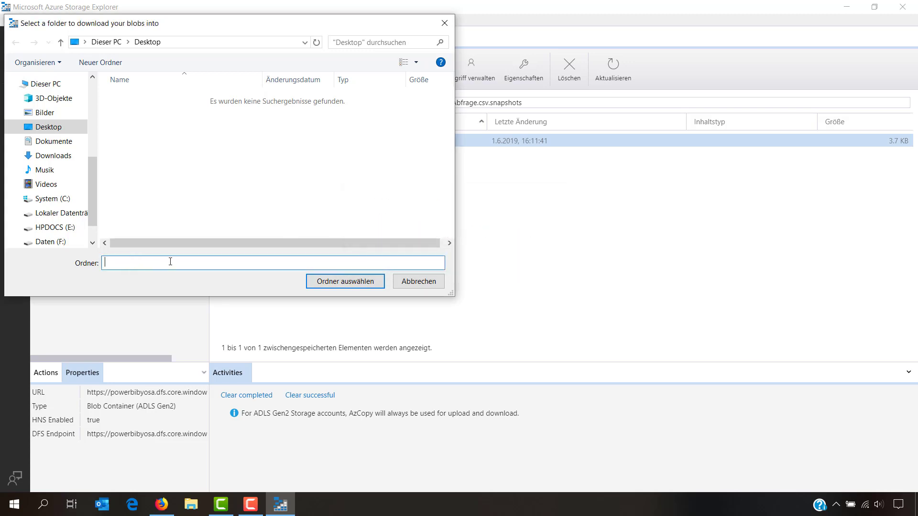
Download the snapshot into the Desktop folder and open the 14:11:41 Abfrage.csv snapshot from the desktop in Visual Studio Code
{"action": "left_click", "coordinate": [347, 285]}
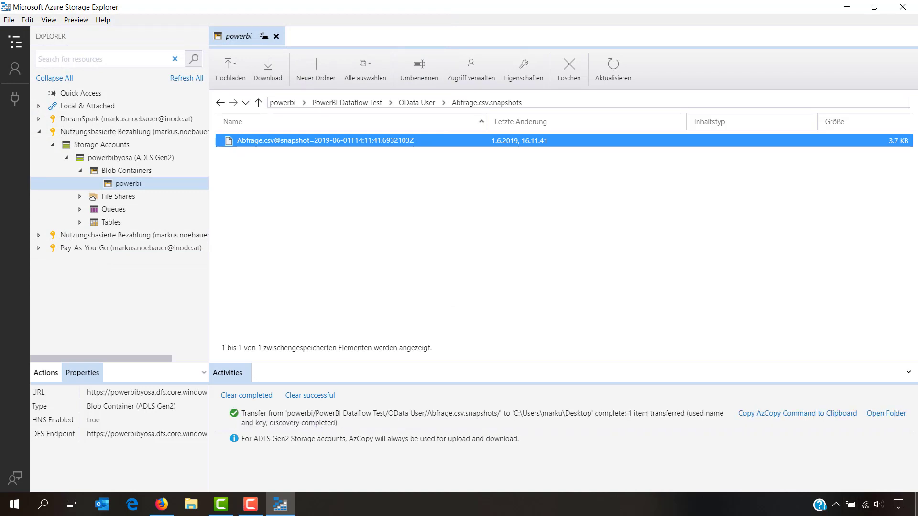
{"action": "left_click", "coordinate": [916, 507]}
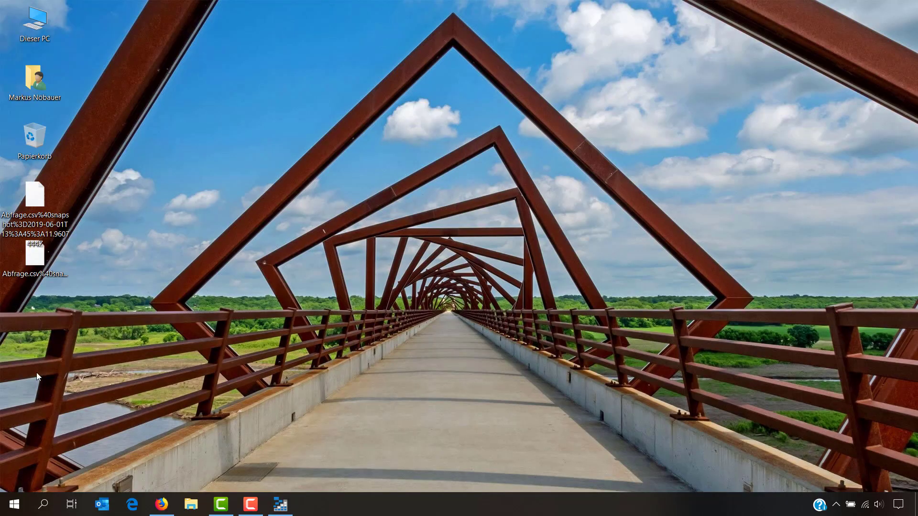
{"action": "right_click", "coordinate": [36, 254]}
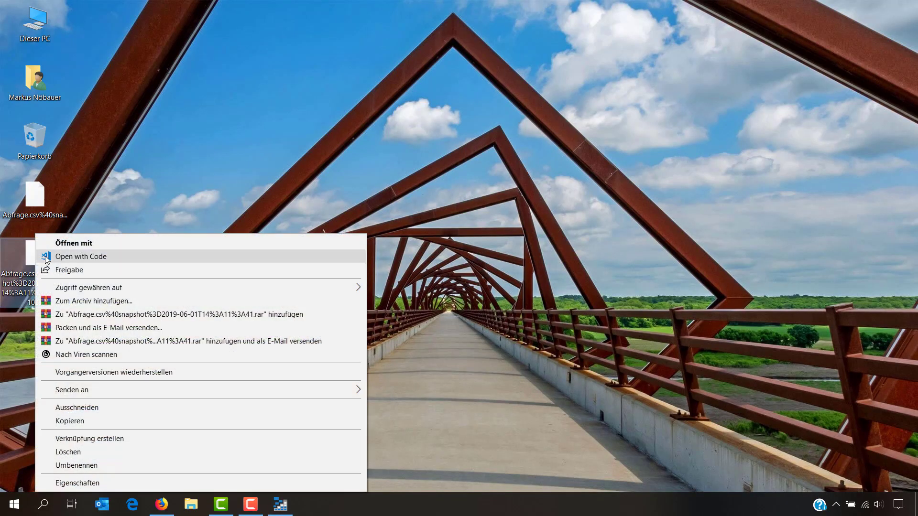
{"action": "left_click", "coordinate": [49, 257]}
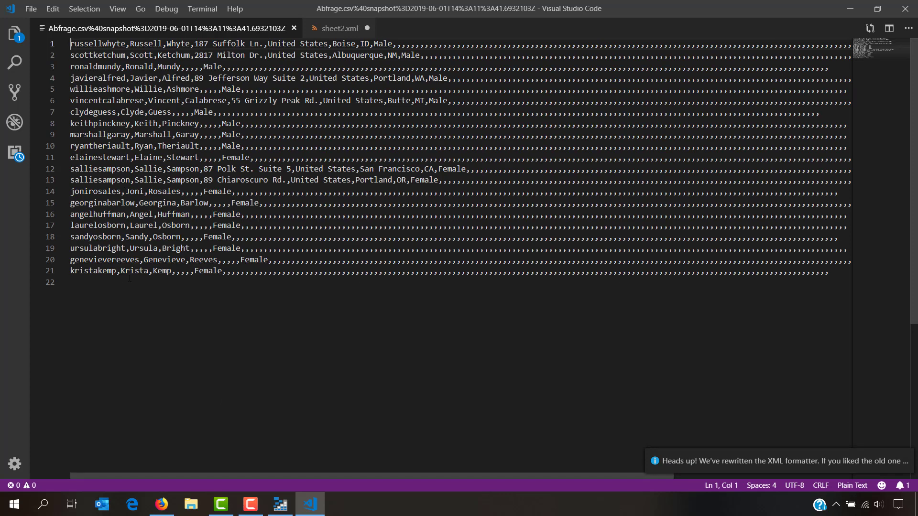
Close Visual Studio Code, launch Power BI Desktop and dismiss its welcome screen
{"action": "left_click", "coordinate": [914, 4]}
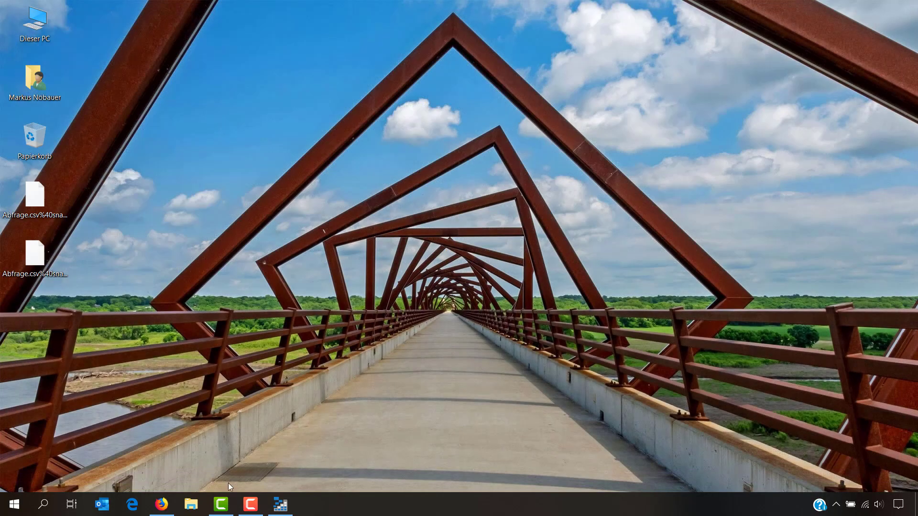
{"action": "left_click", "coordinate": [161, 504]}
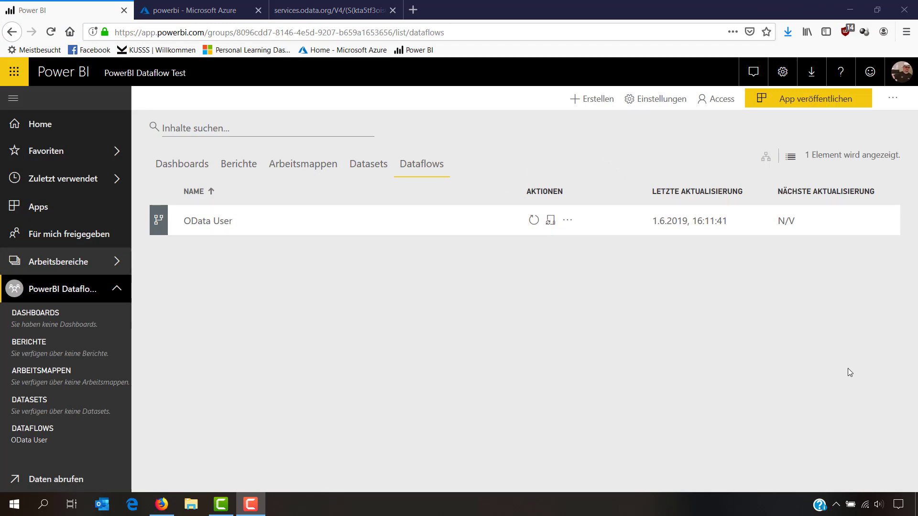
{"action": "left_click", "coordinate": [13, 505]}
{"action": "type", "text": "power"}
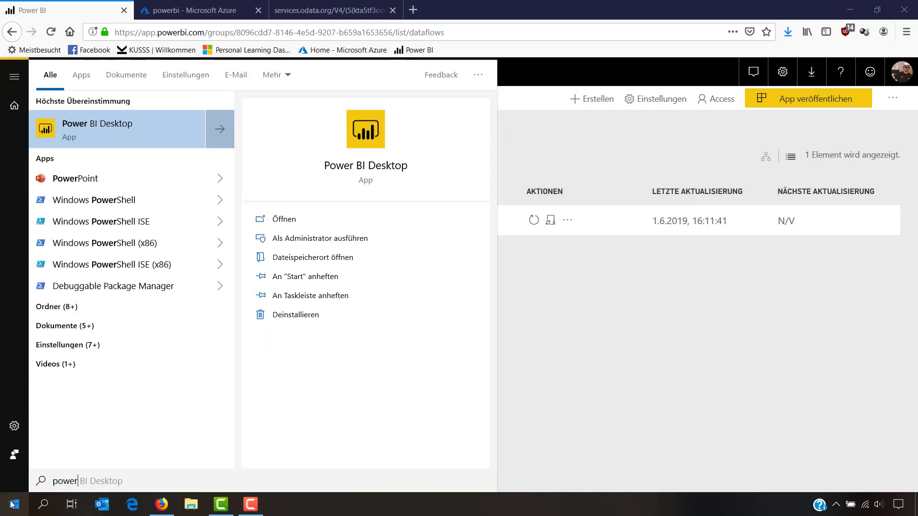
{"action": "key", "text": "Return"}
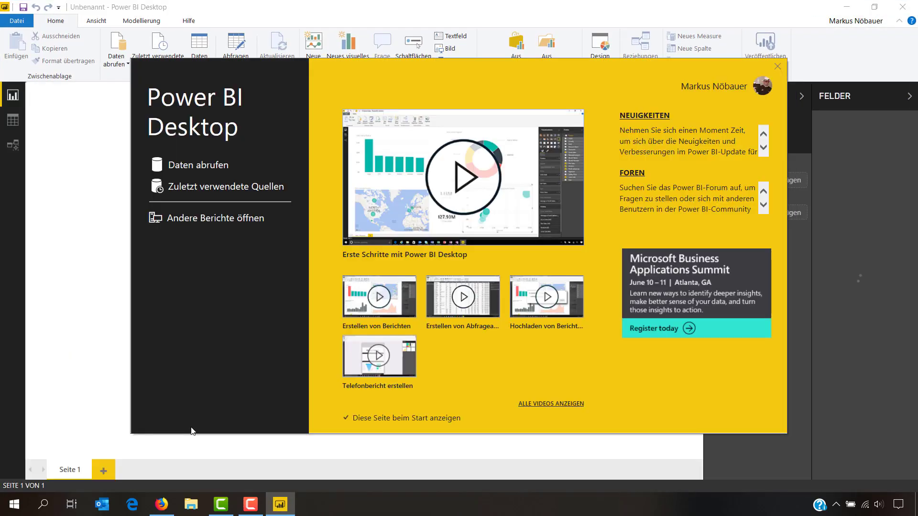
{"action": "left_click", "coordinate": [777, 67]}
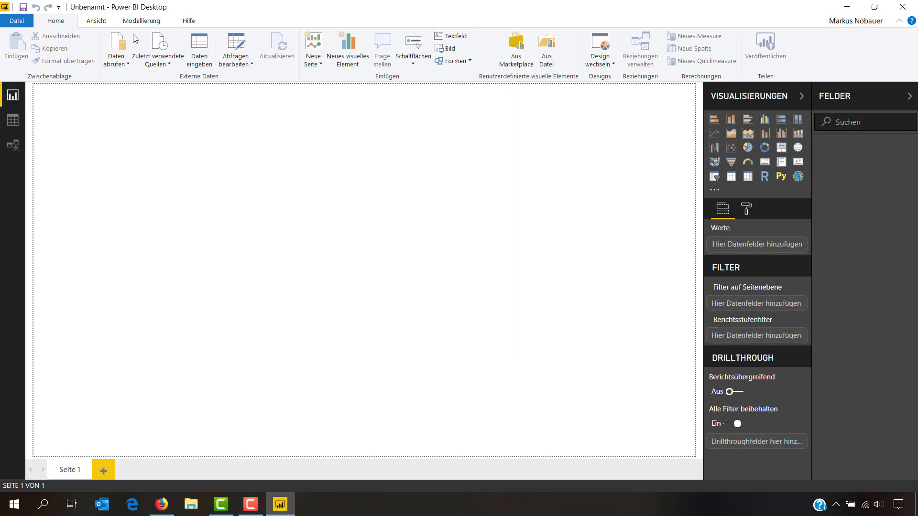
Load the Abfrage table from Power BI-Dataflows > PowerBI Dataflow Test > OData User and show its rows in the data view
{"action": "left_click", "coordinate": [123, 63]}
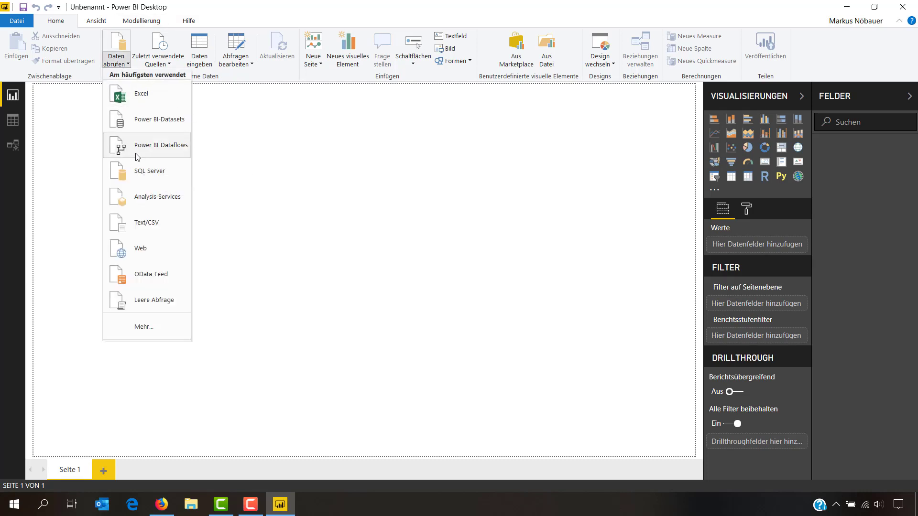
{"action": "left_click", "coordinate": [153, 154]}
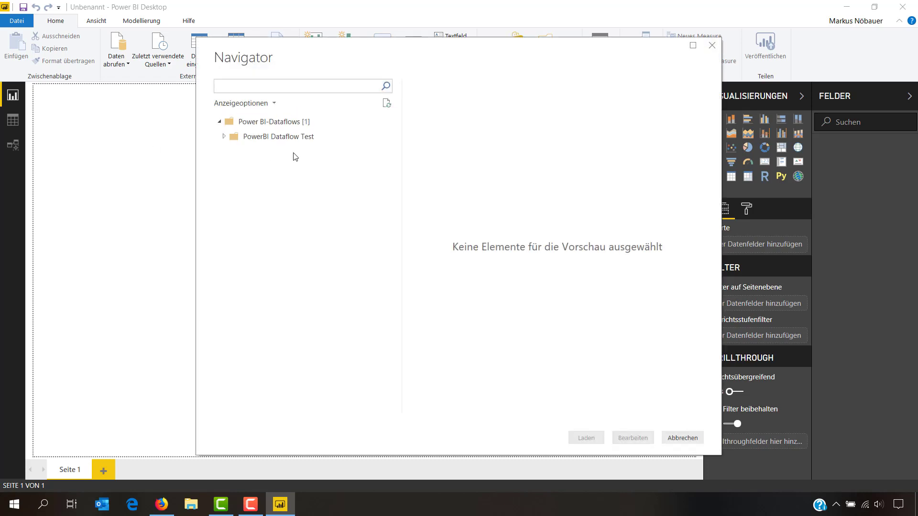
{"action": "left_click", "coordinate": [222, 137]}
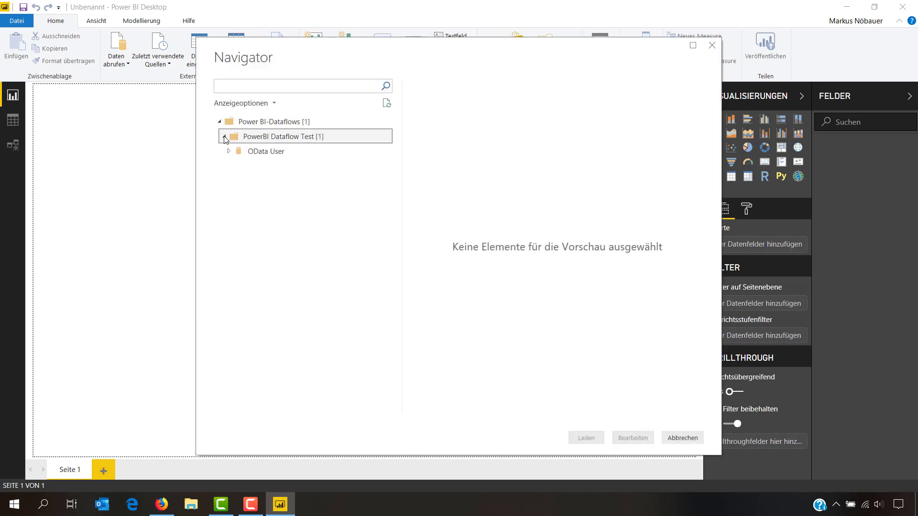
{"action": "left_click", "coordinate": [256, 156]}
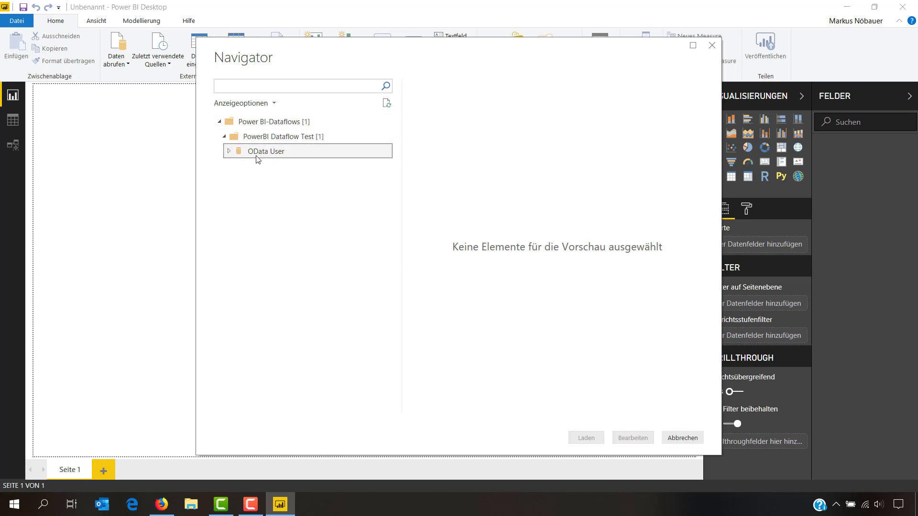
{"action": "left_click", "coordinate": [228, 151]}
{"action": "left_click", "coordinate": [276, 170]}
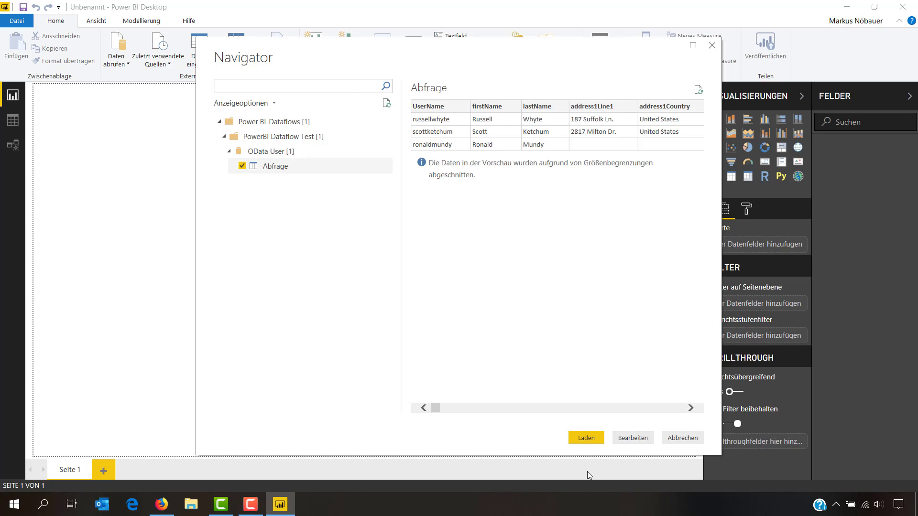
{"action": "left_click", "coordinate": [584, 437]}
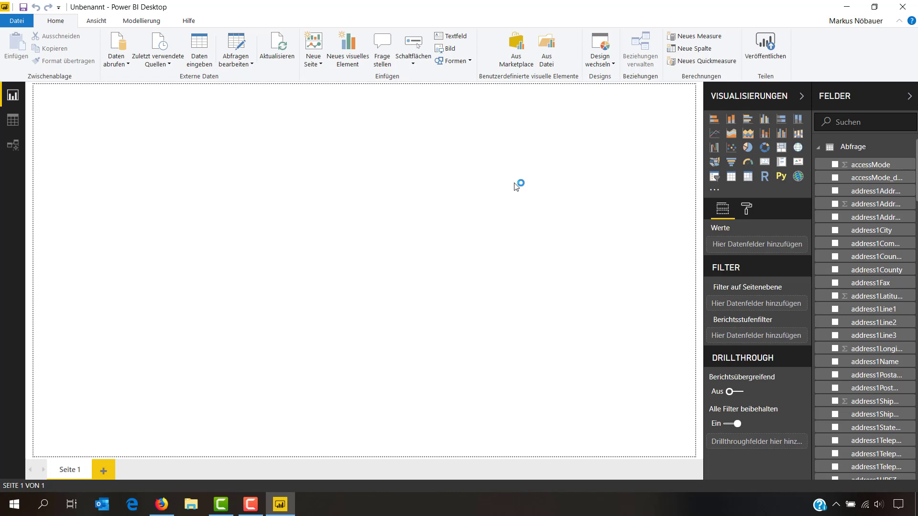
{"action": "left_click", "coordinate": [19, 123]}
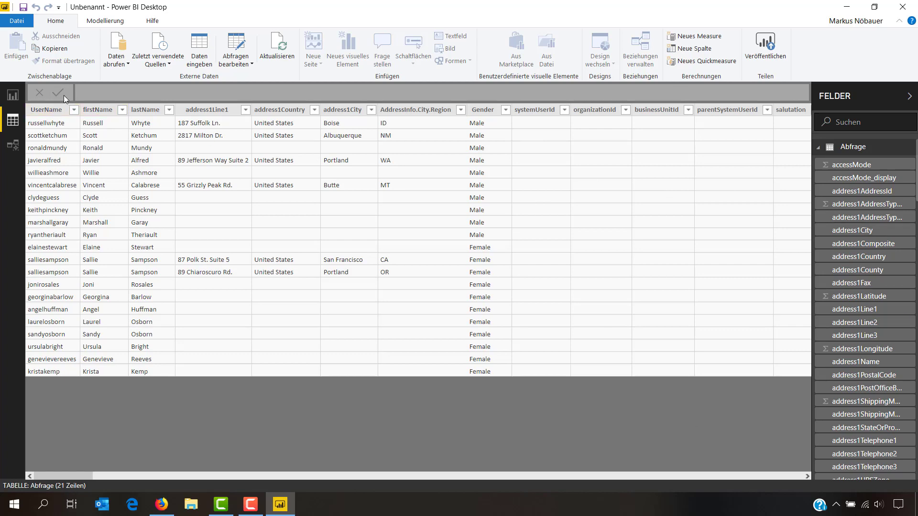
Add a table visual to the report page and fill it with the firstName and lastName fields
{"action": "left_click", "coordinate": [13, 95]}
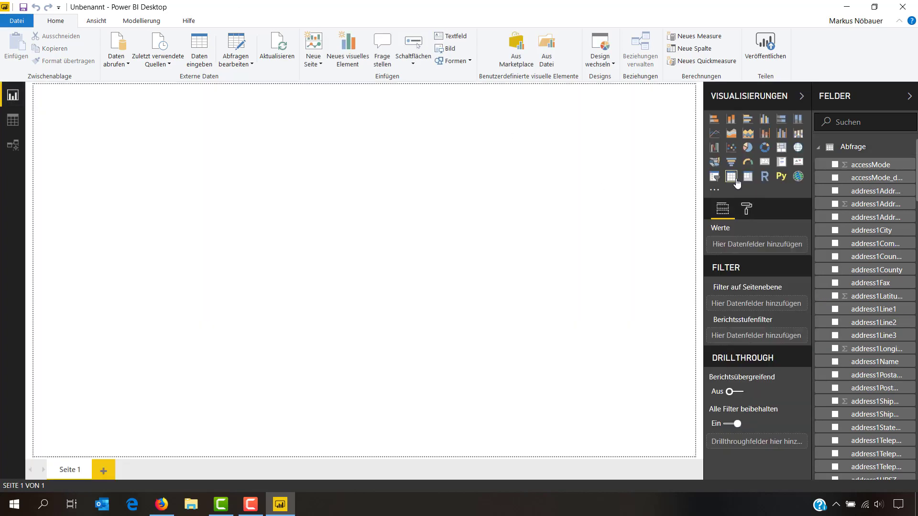
{"action": "left_click", "coordinate": [733, 179]}
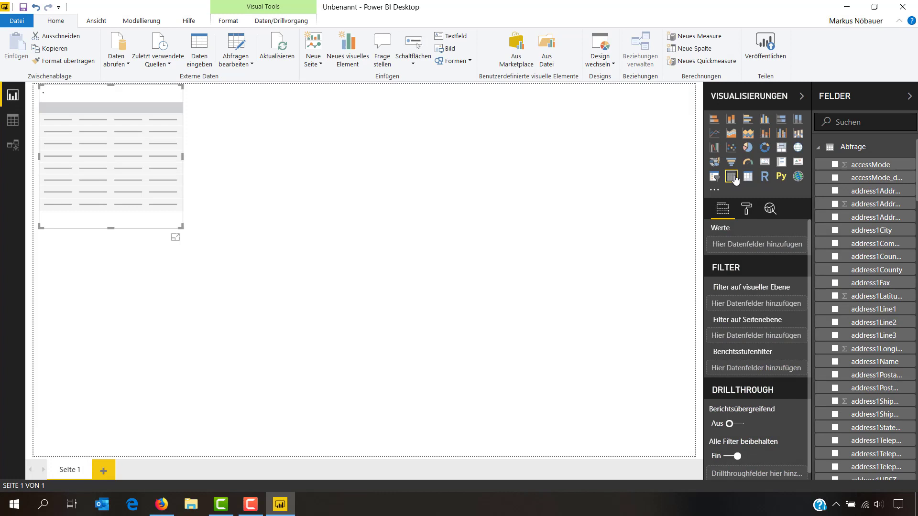
{"action": "left_click", "coordinate": [856, 116]}
{"action": "type", "text": "firstname"}
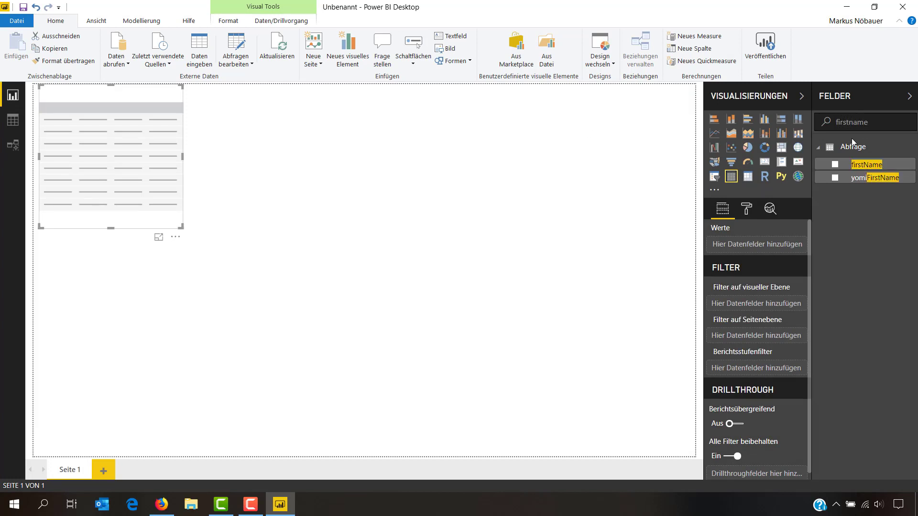
{"action": "left_click_drag", "start_coordinate": [866, 164], "coordinate": [90, 167]}
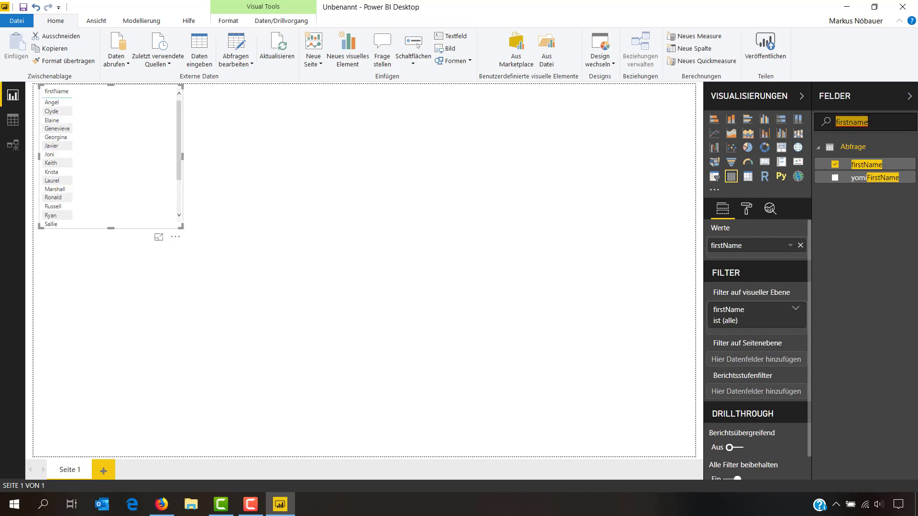
{"action": "type", "text": "lastname"}
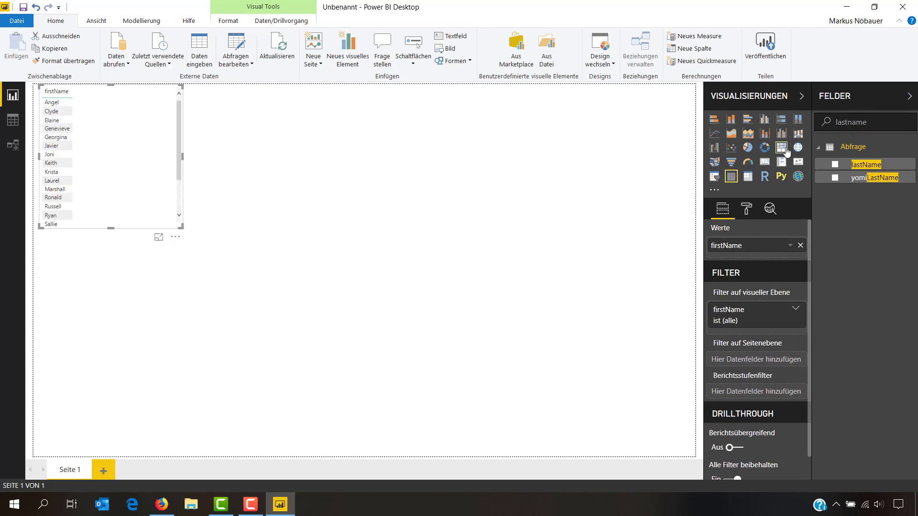
{"action": "left_click_drag", "start_coordinate": [856, 167], "coordinate": [813, 249]}
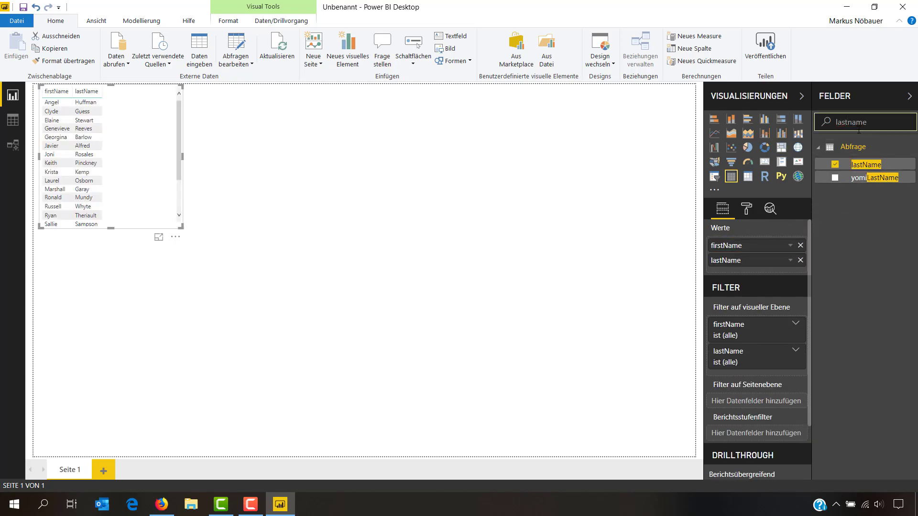
Find the address1Line1 field, add it as the table's third column and enlarge the visual to show all rows
{"action": "type", "text": "adresse"}
{"action": "key", "text": "ctrl+a"}
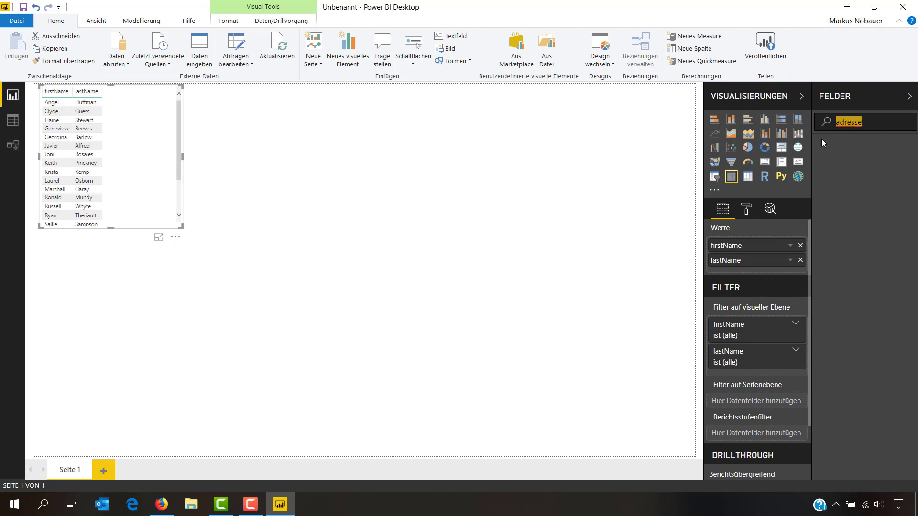
{"action": "type", "text": "line1"}
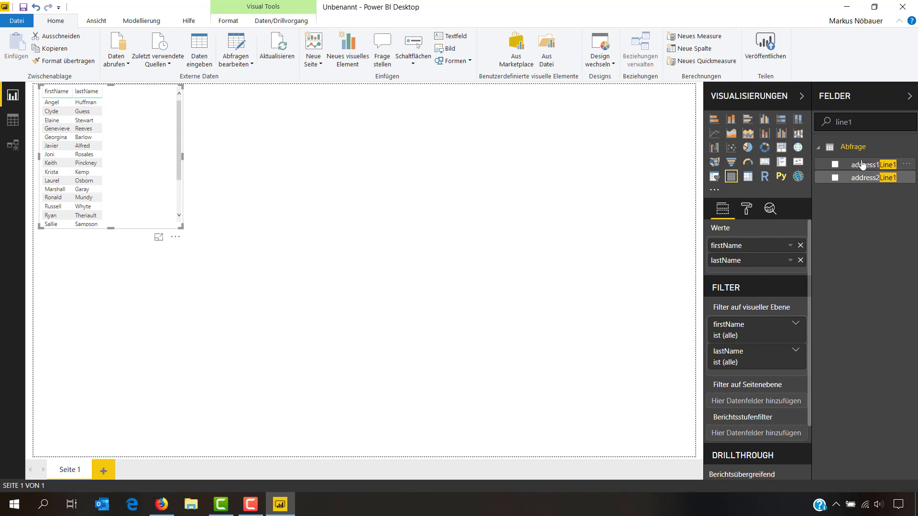
{"action": "left_click_drag", "start_coordinate": [863, 165], "coordinate": [769, 270]}
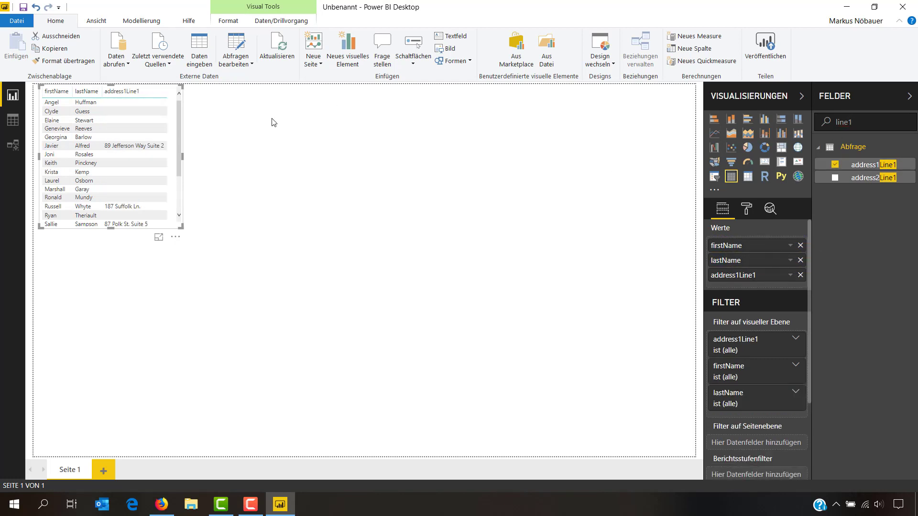
{"action": "left_click_drag", "start_coordinate": [181, 227], "coordinate": [321, 310]}
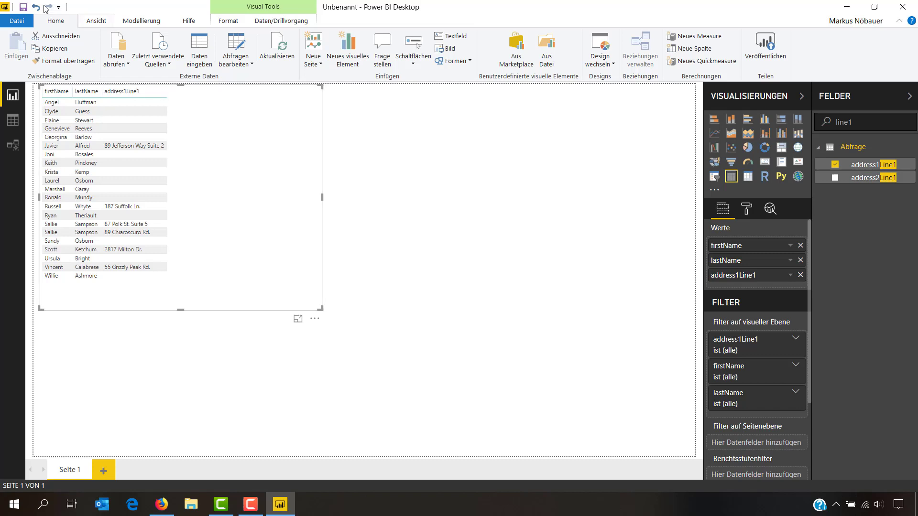
Save the report in the Dokumente folder as the Power BI file demo1
{"action": "left_click", "coordinate": [23, 7]}
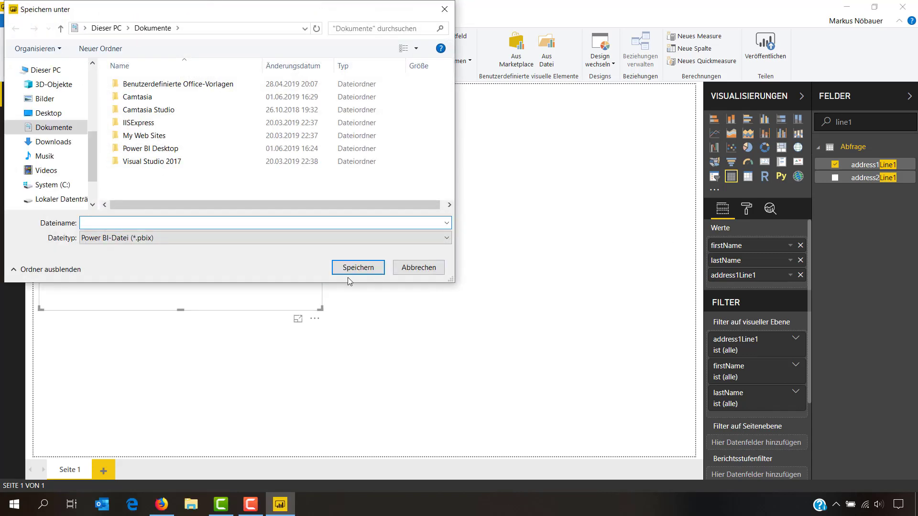
{"action": "type", "text": "demo1"}
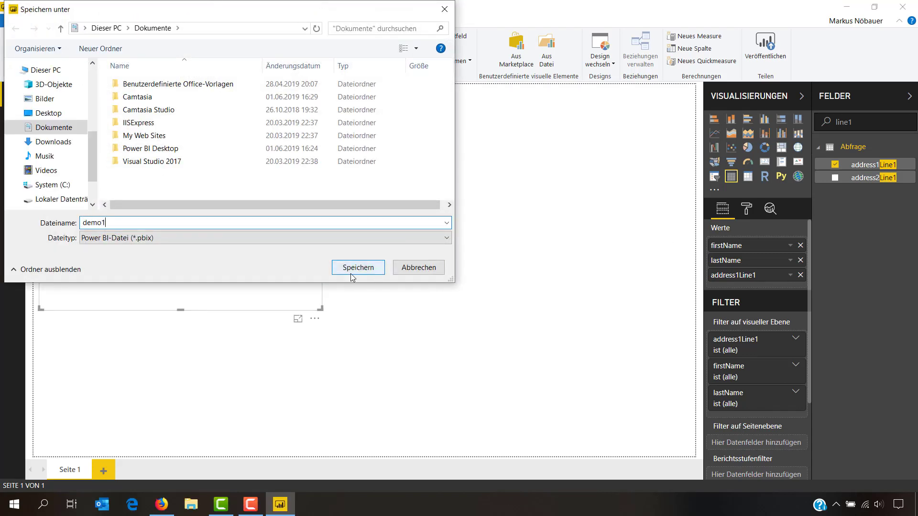
{"action": "left_click", "coordinate": [352, 277]}
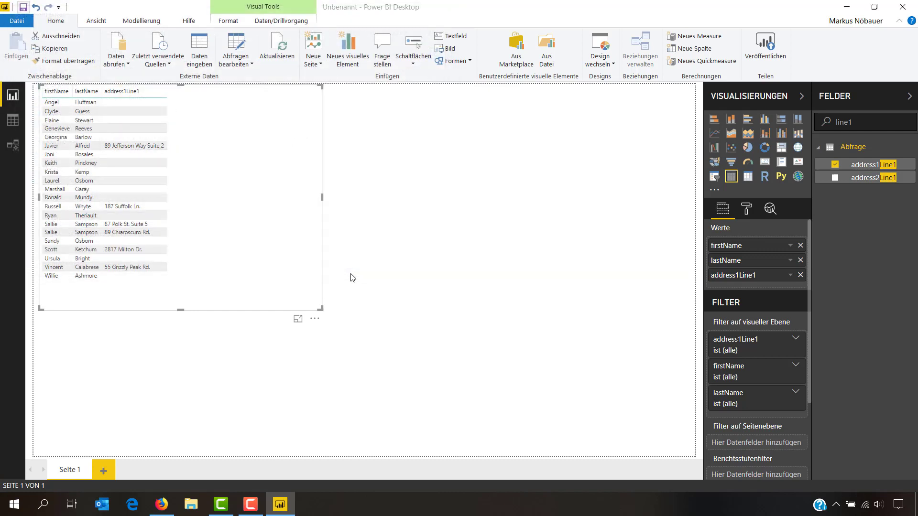
Publish the report to the PowerBI Dataflow Test workspace, switch to the Power BI service in Firefox and open the demo1 report
{"action": "left_click", "coordinate": [767, 43]}
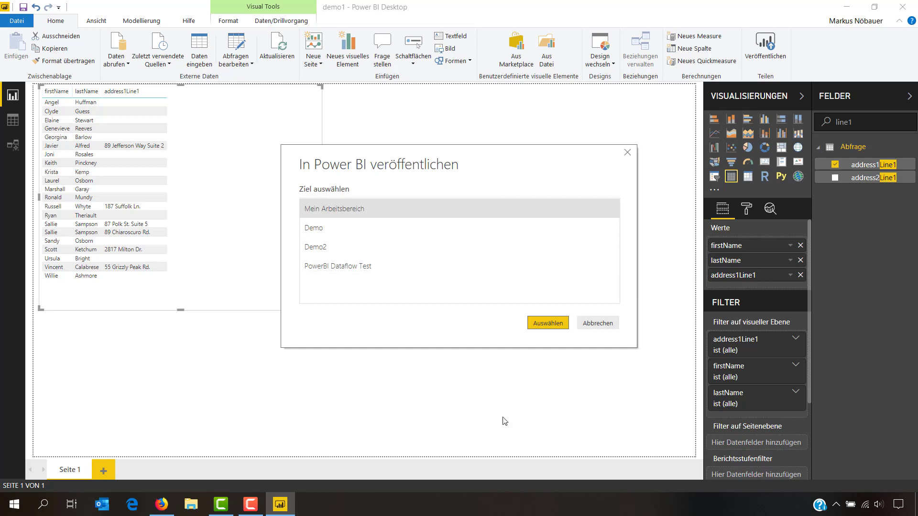
{"action": "left_click", "coordinate": [389, 266]}
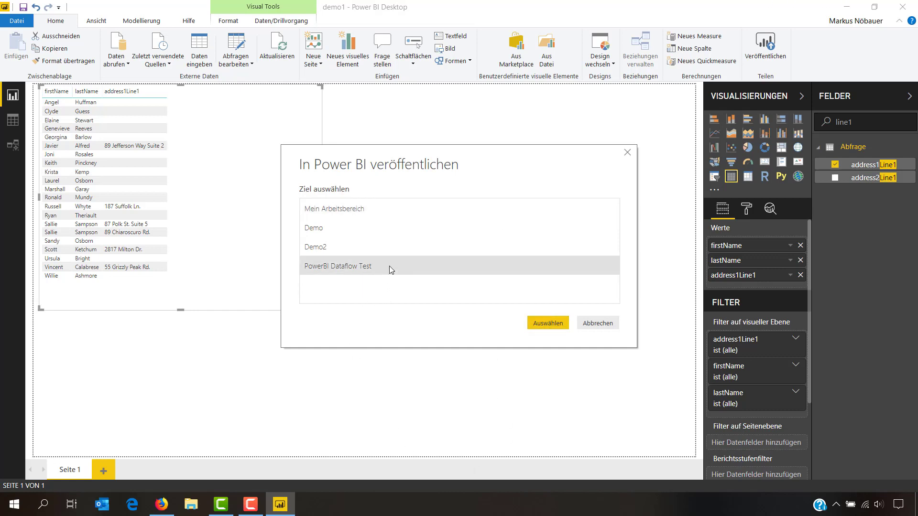
{"action": "left_click", "coordinate": [541, 325]}
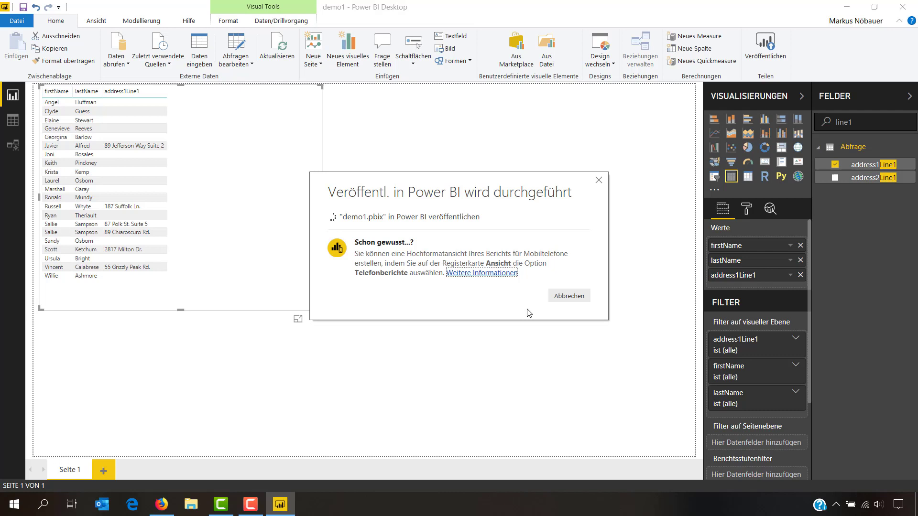
{"action": "left_click", "coordinate": [579, 330]}
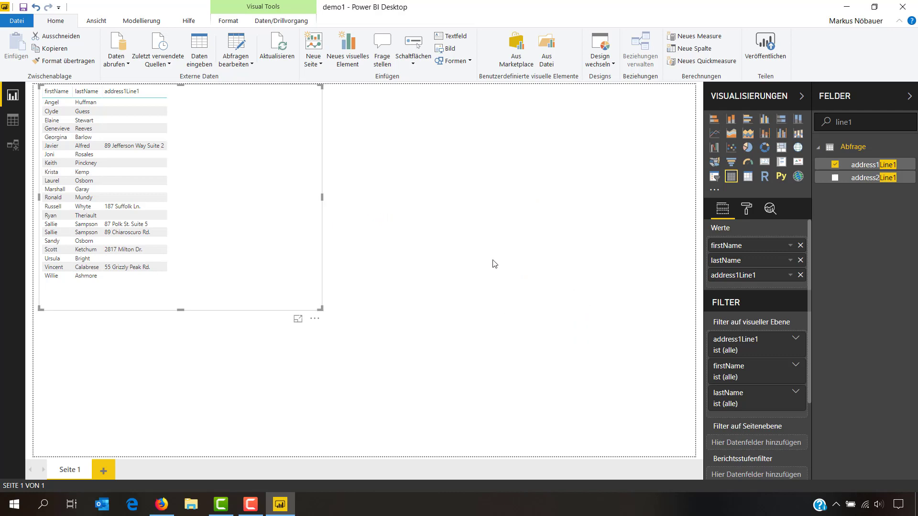
{"action": "left_click", "coordinate": [171, 509]}
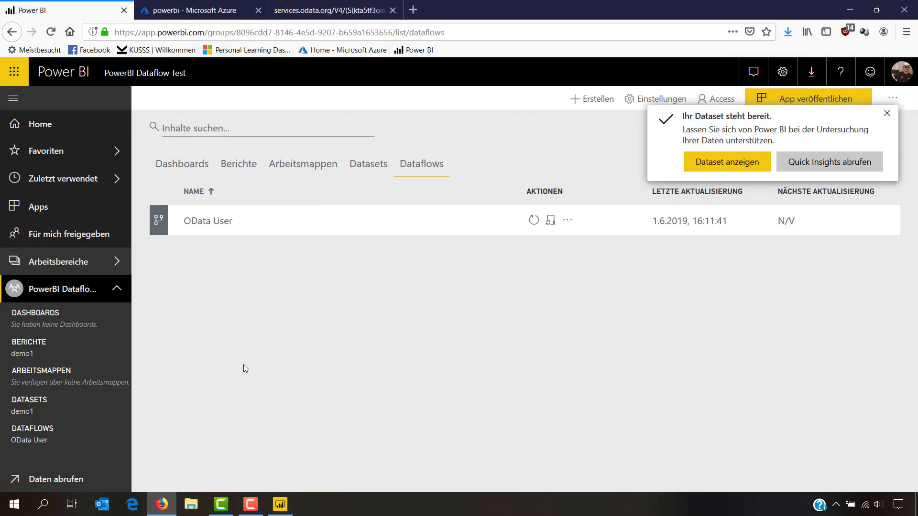
{"action": "left_click", "coordinate": [29, 348]}
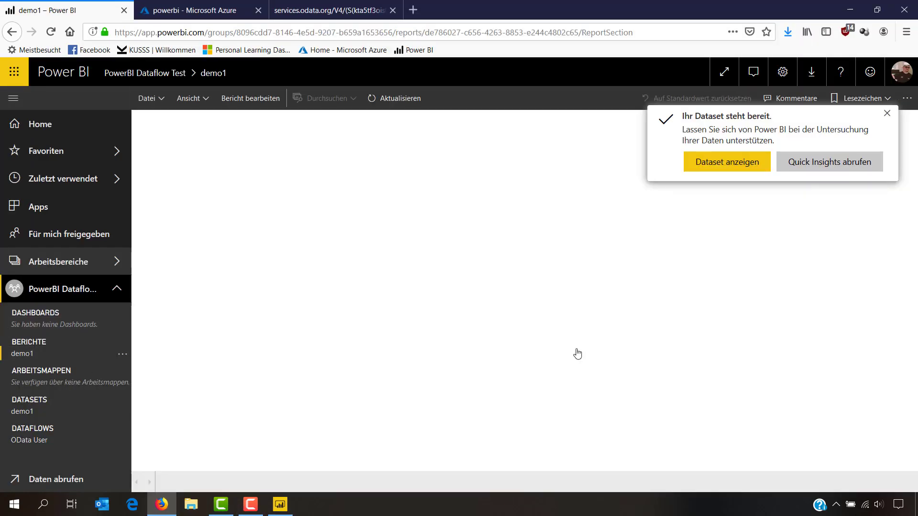